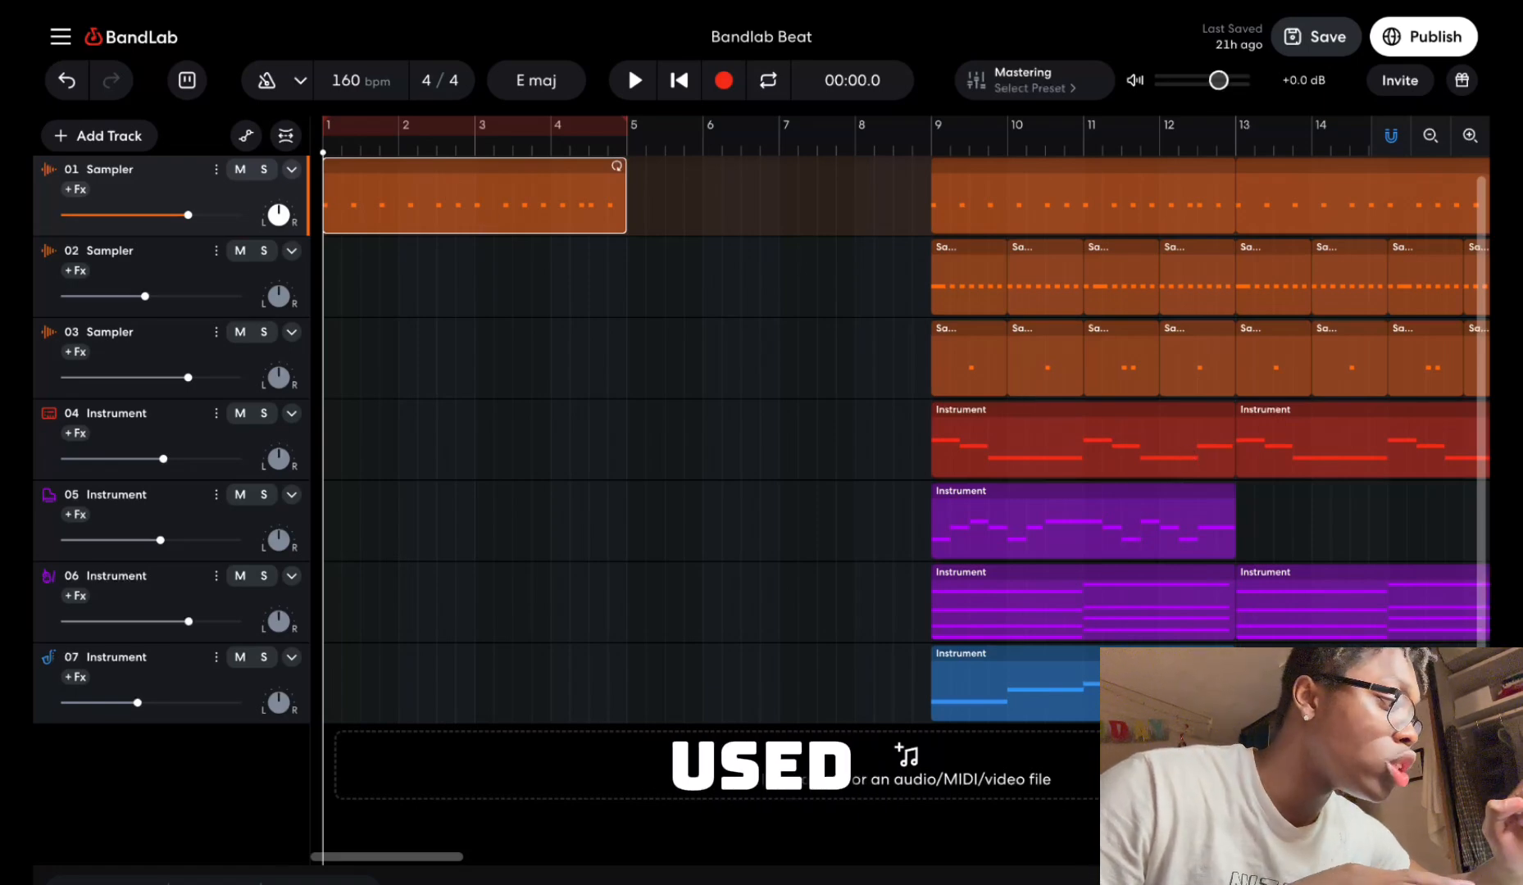
Open the first Sampler track's pad kit and play back its pattern in bars 1 to 4.
click(108, 883)
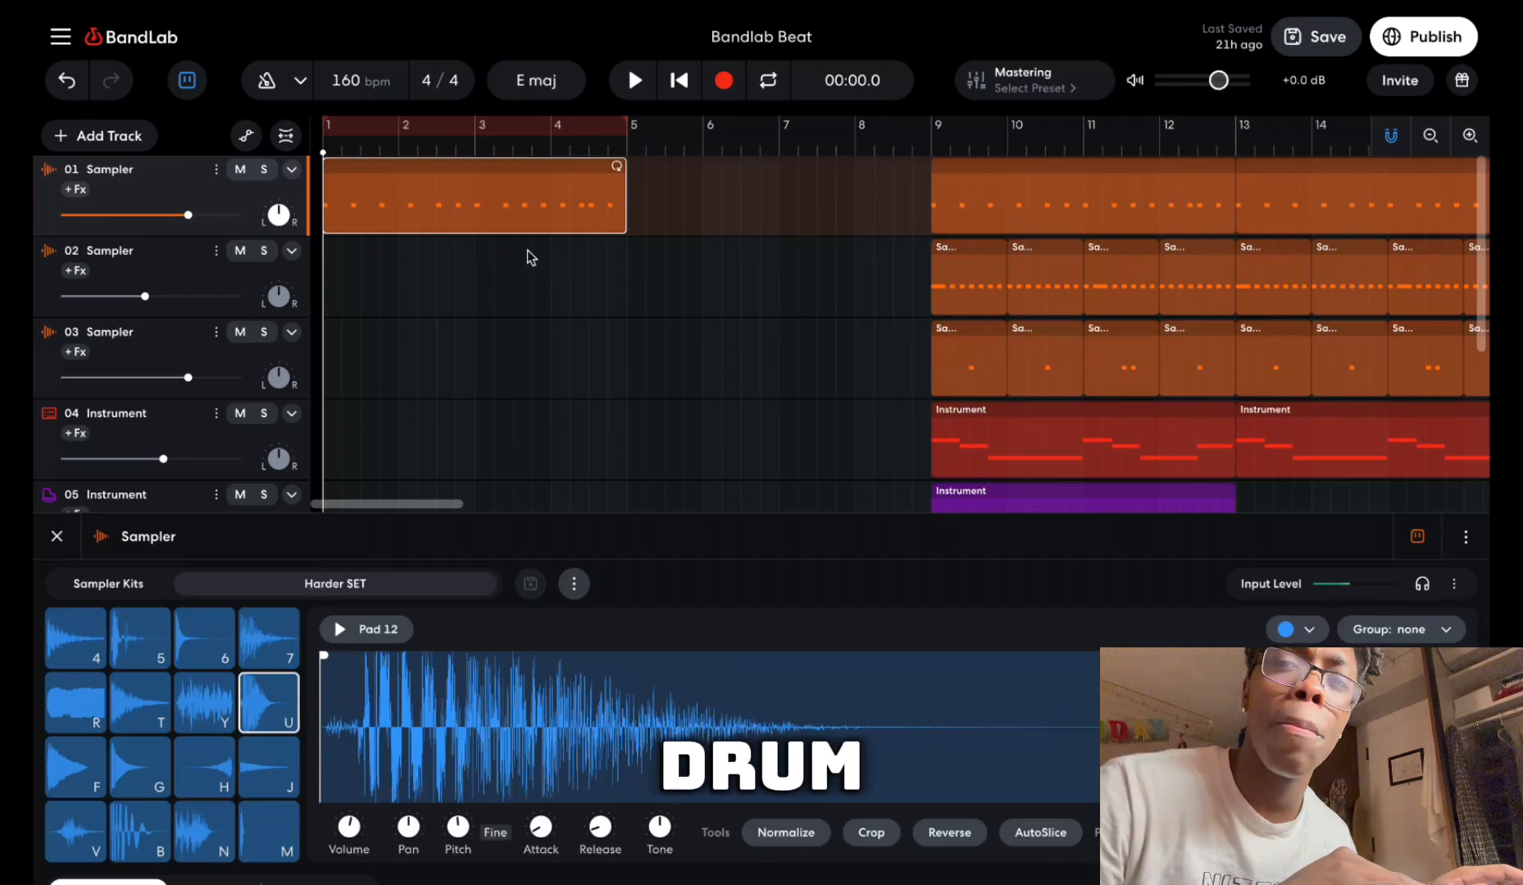
key(space)
key(XF86AudioRaiseVolume)
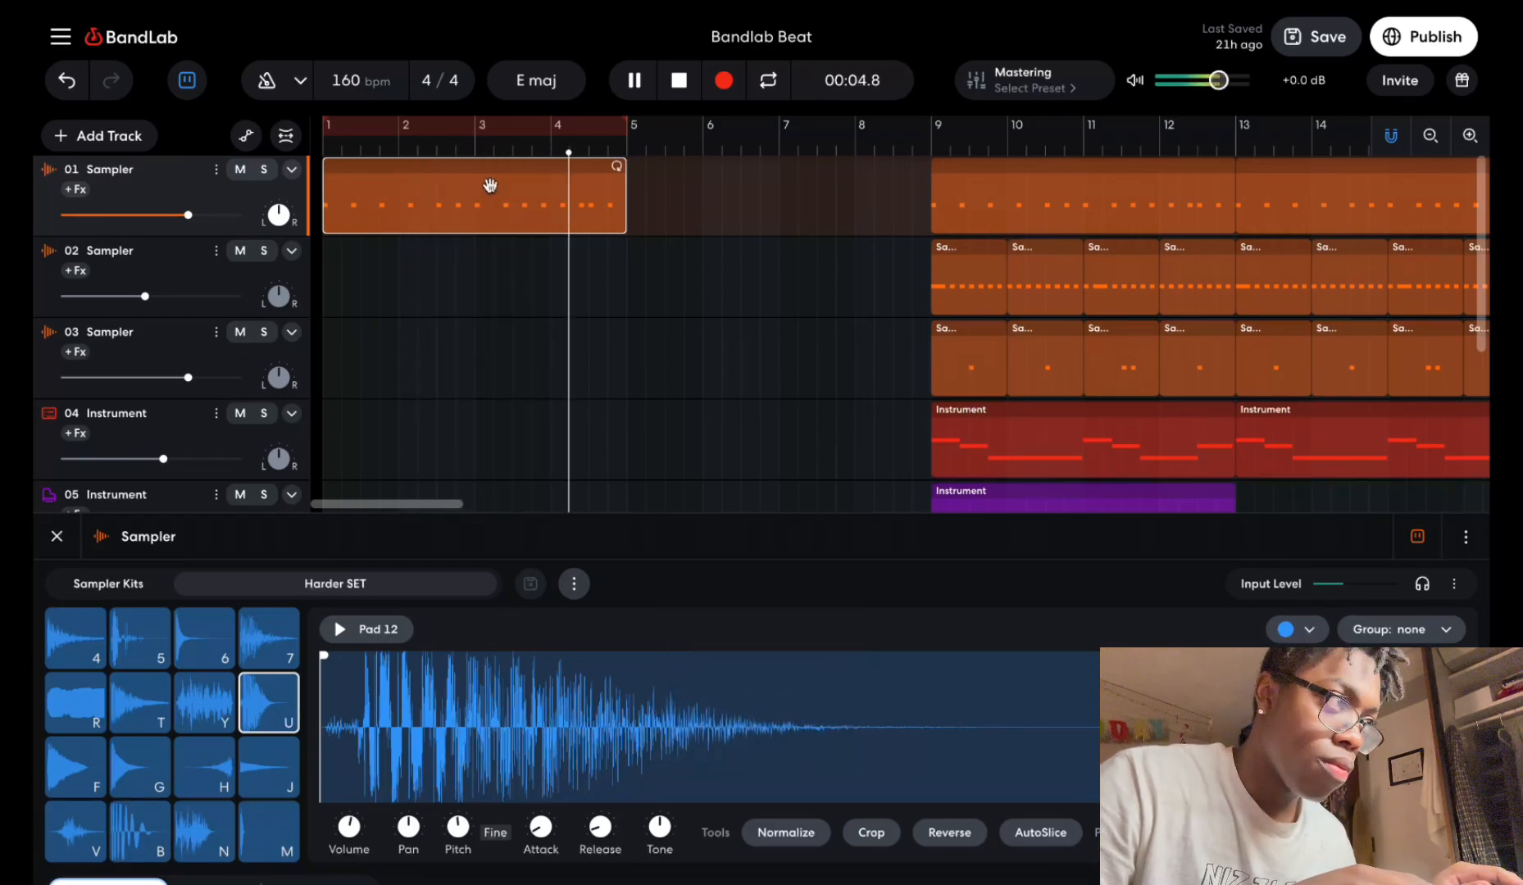
key(space)
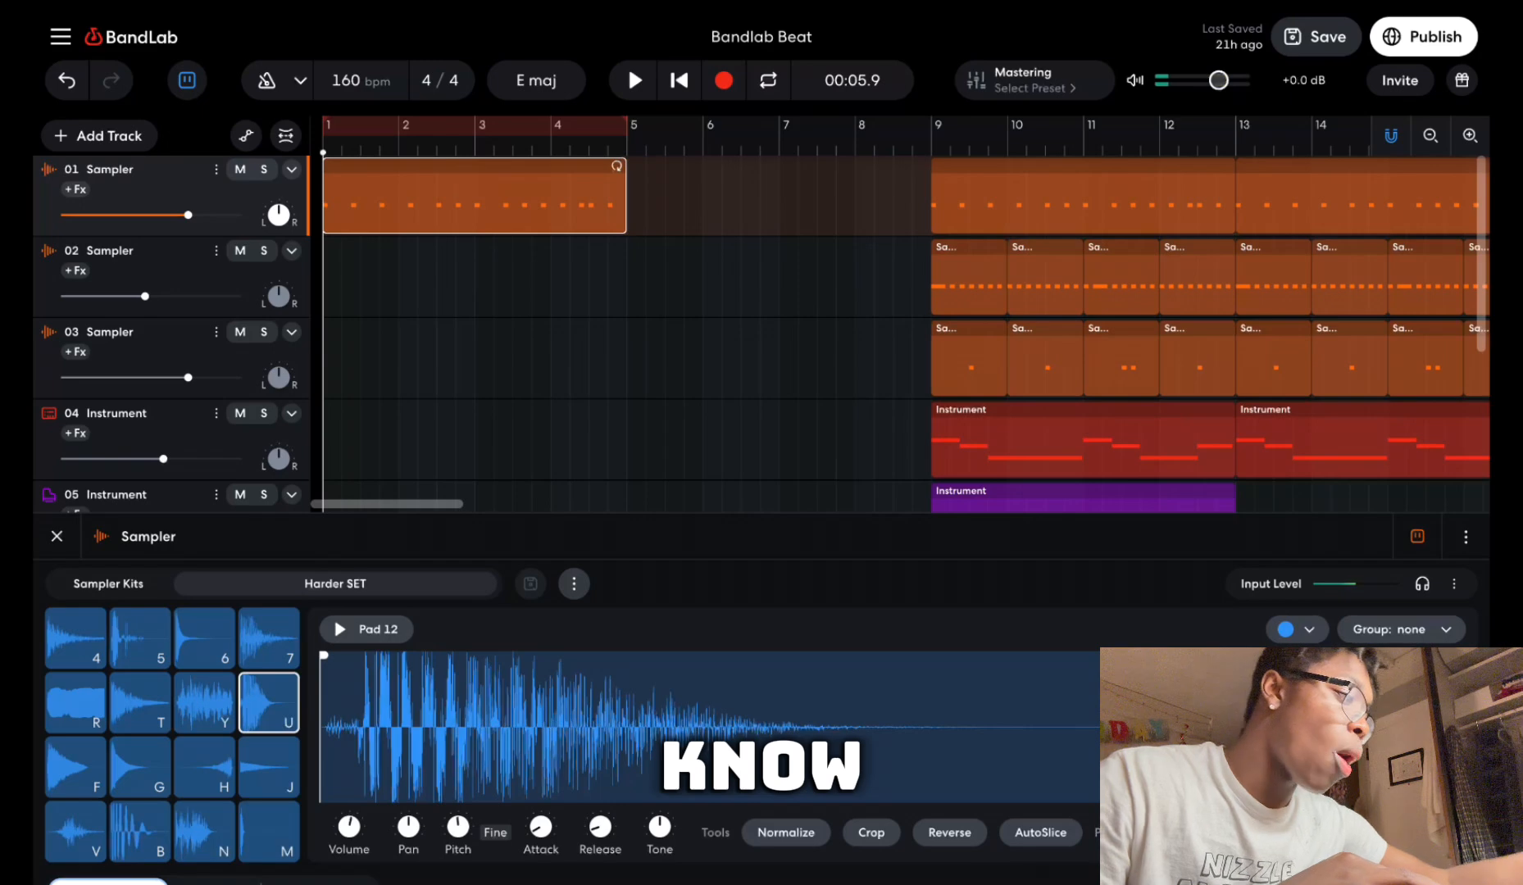
Show the first Sampler track's notes in the MIDI editor and play the pattern with the metronome on.
click(319, 882)
scroll(479, 738, down, 2)
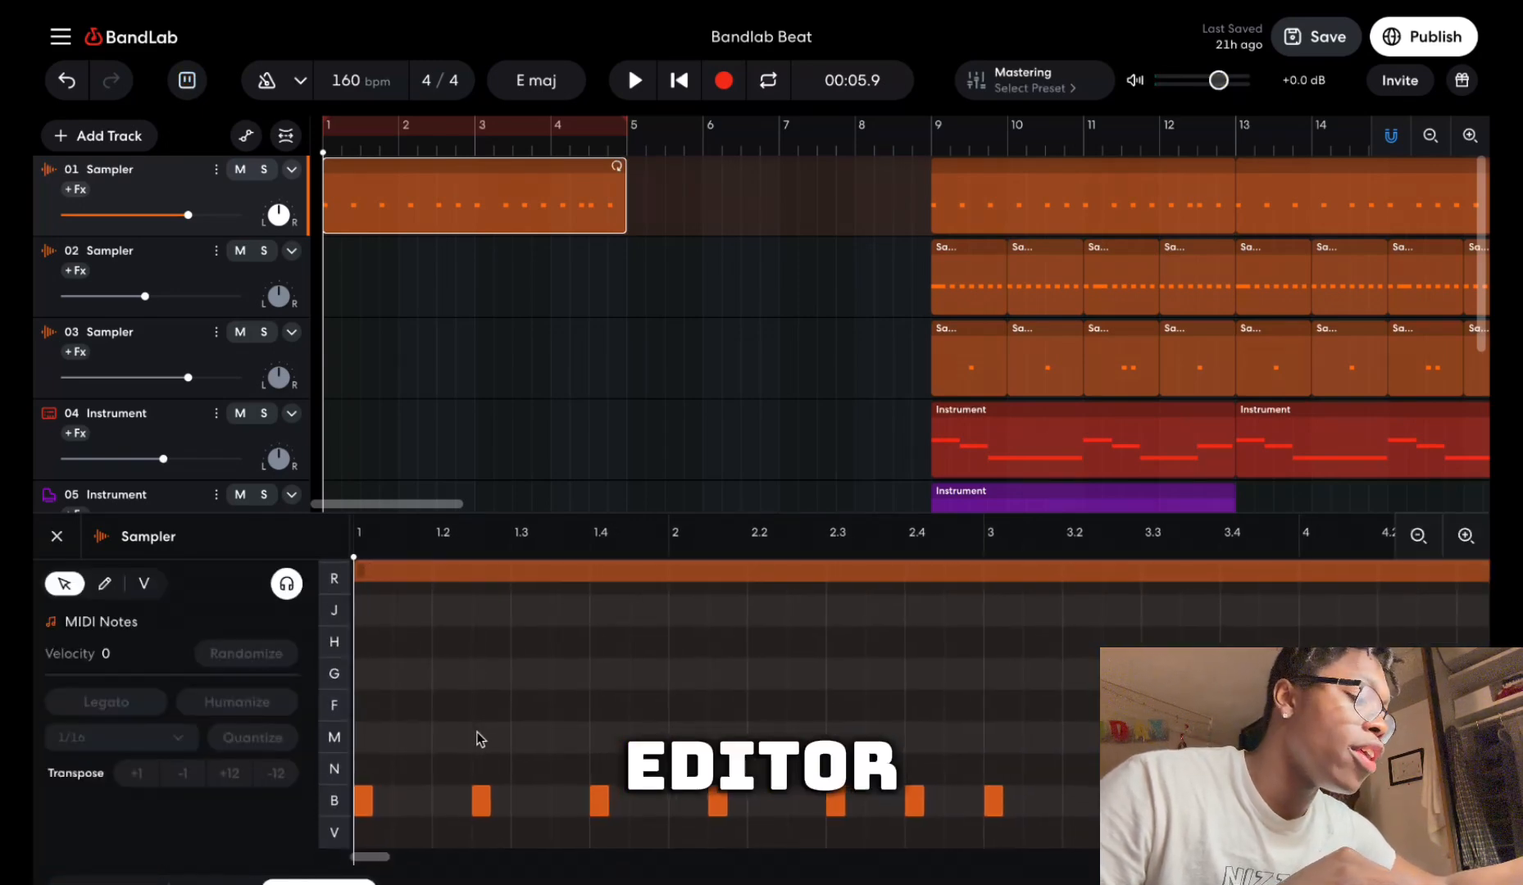
scroll(479, 739, left, 1)
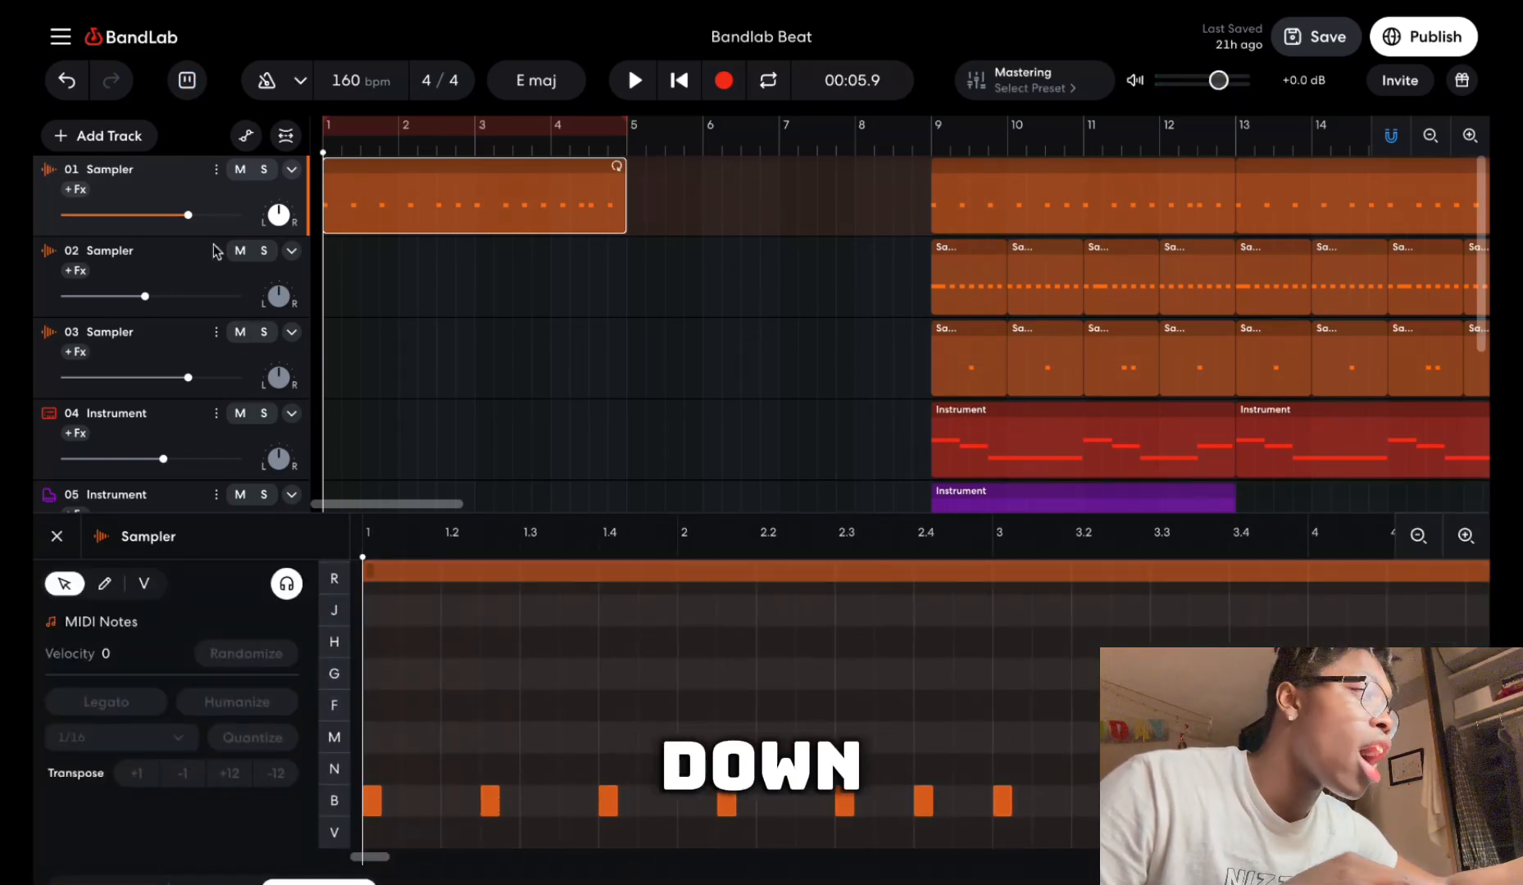
click(267, 81)
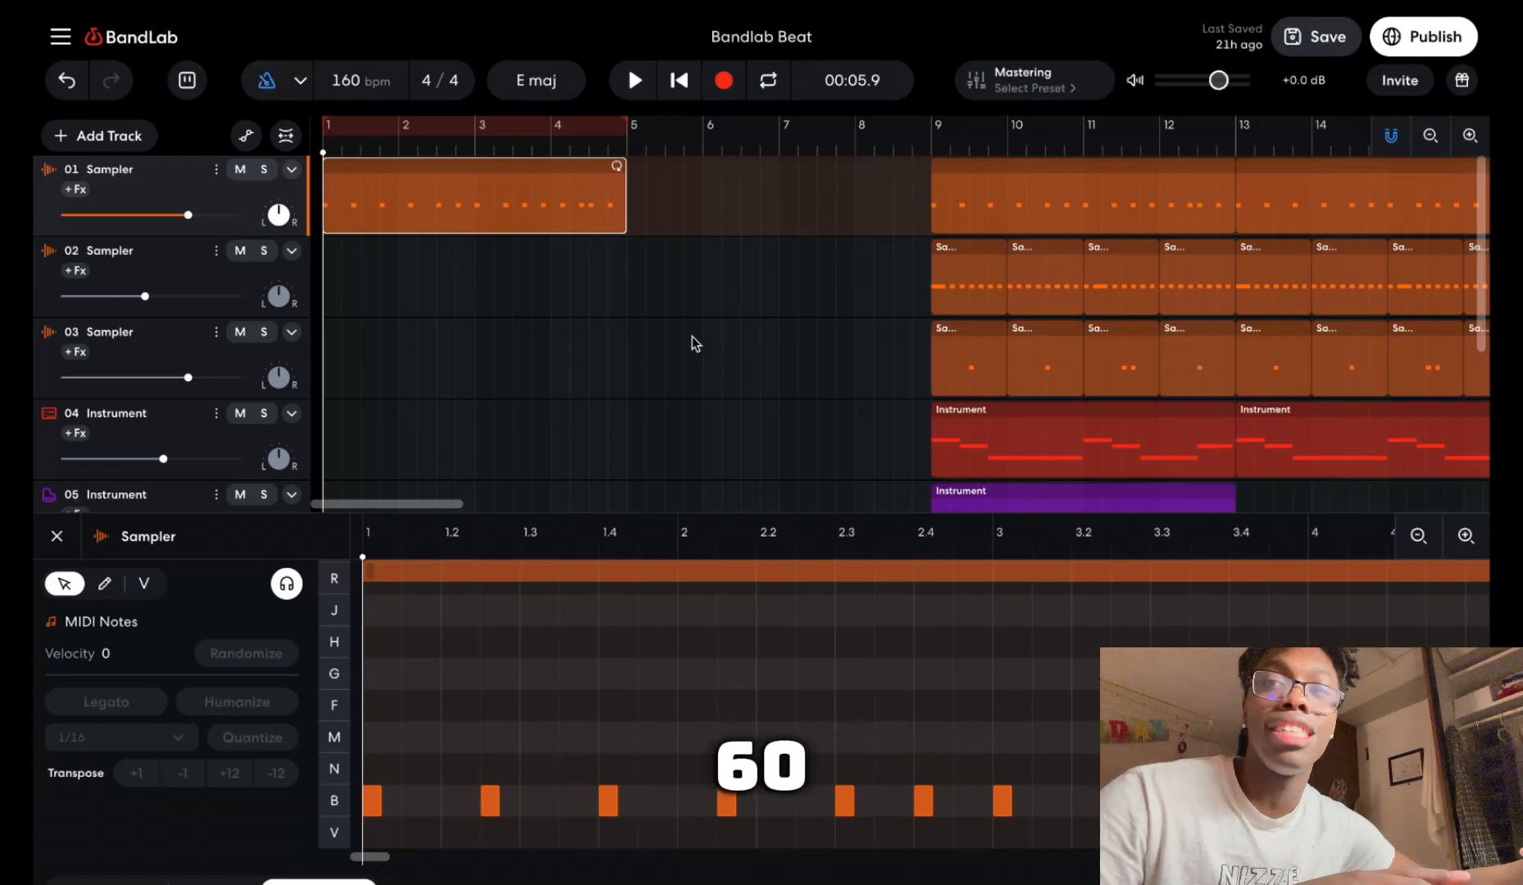
key(space)
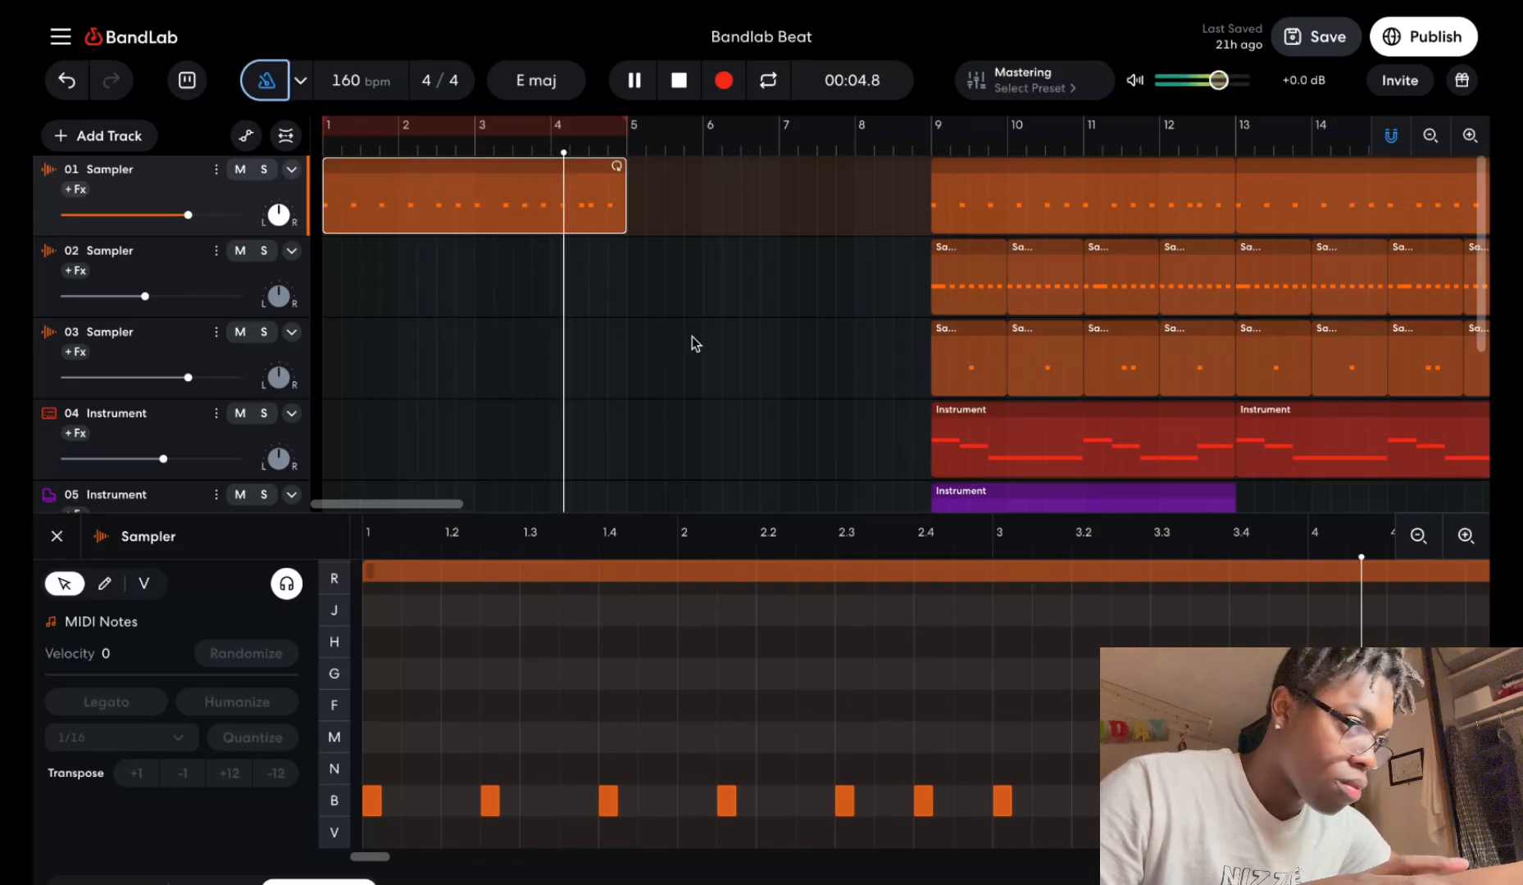
key(space)
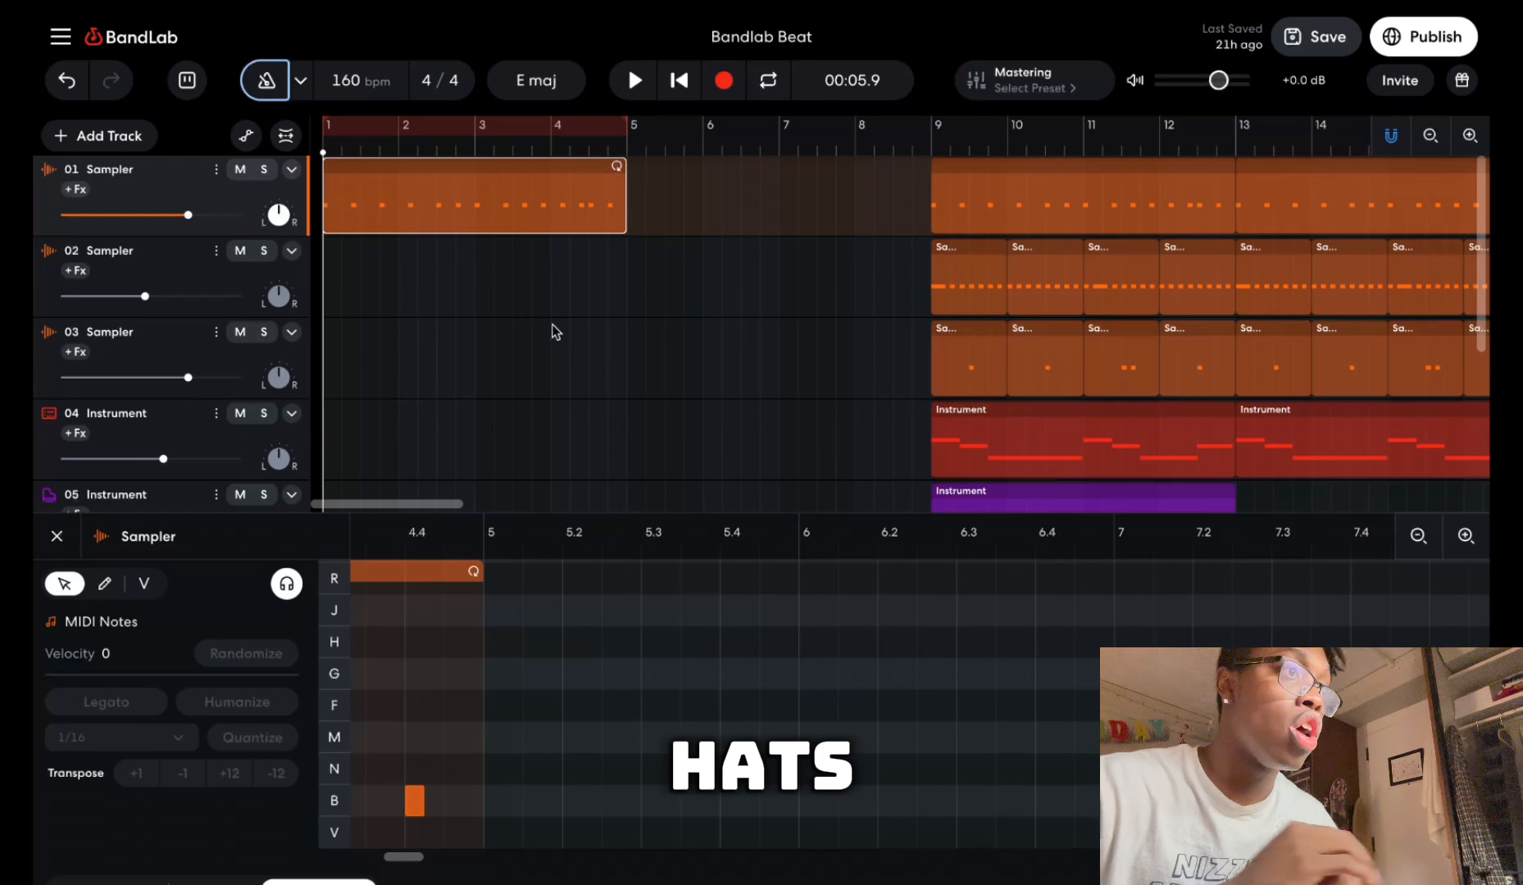
Copy the second Sampler track's four clips from bars 9–12 to bars 1–4 and play them back soloed.
drag(893, 271, 572, 311)
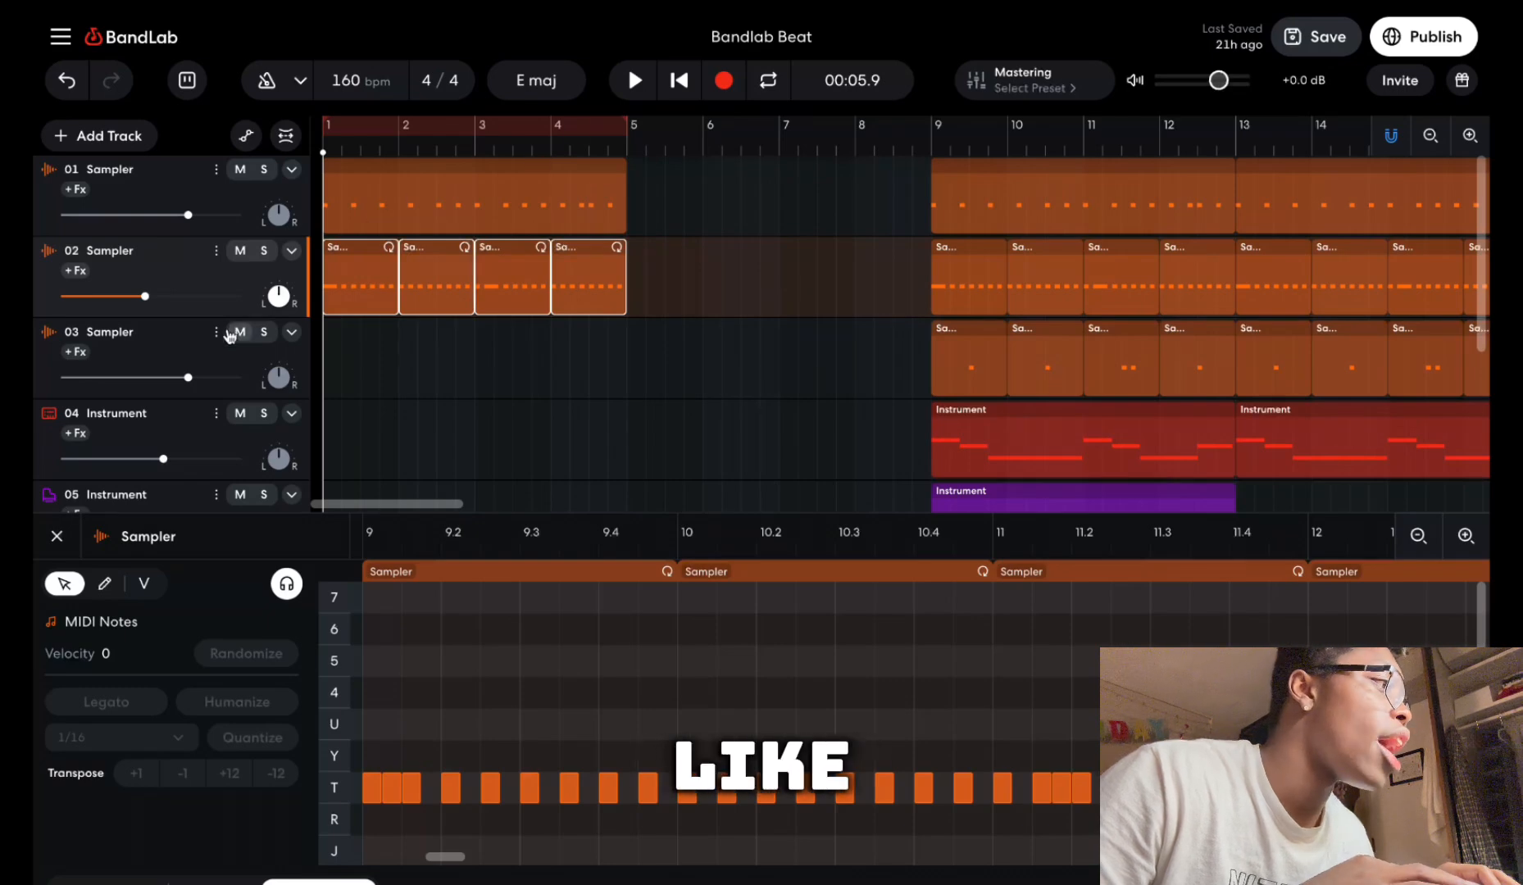
click(263, 251)
key(space)
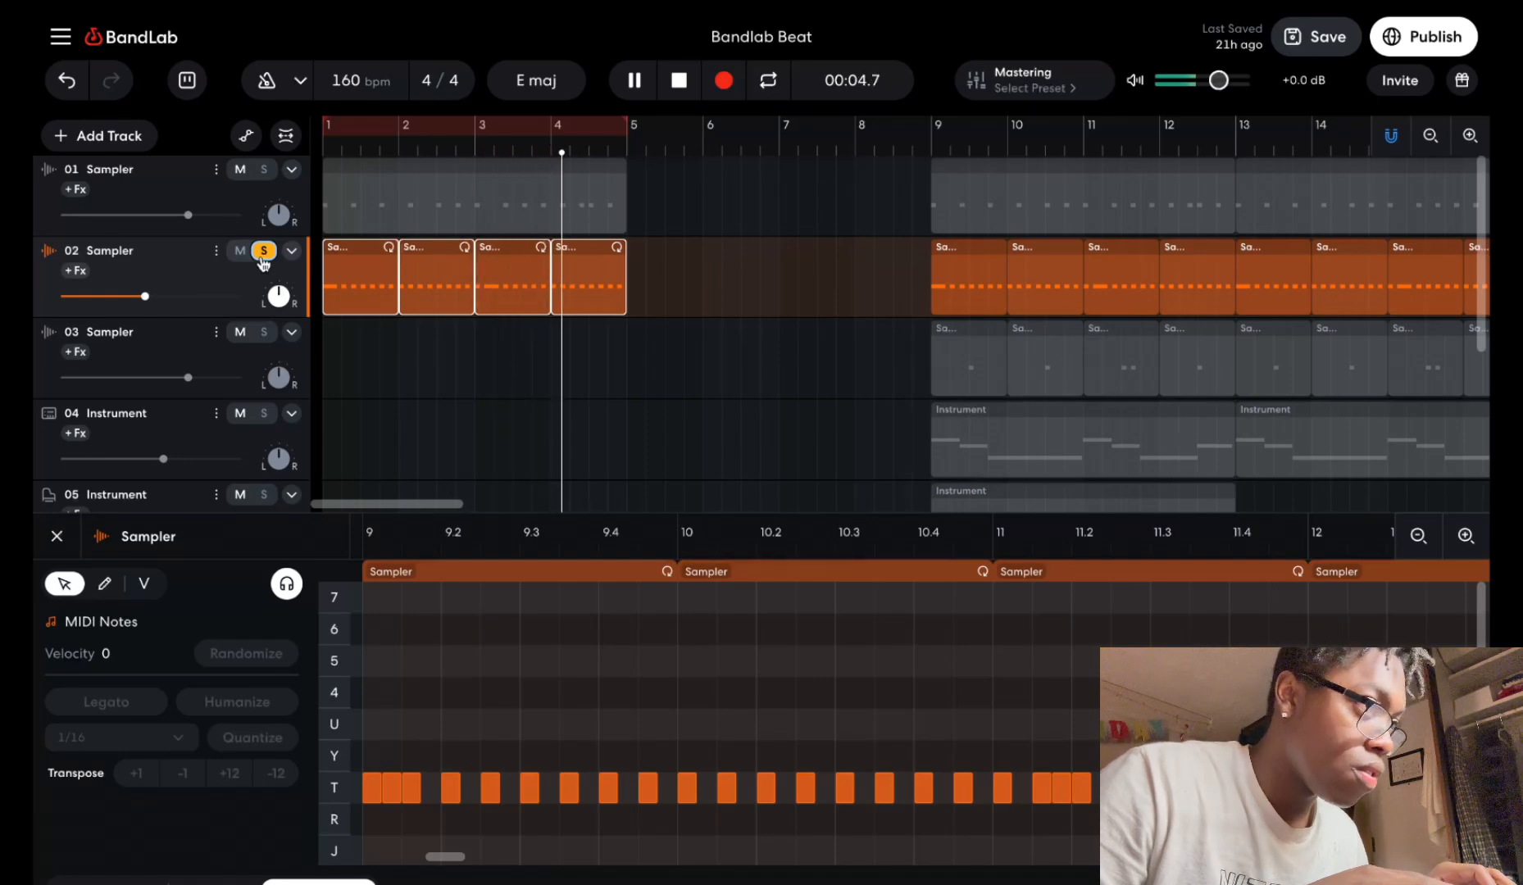
key(space)
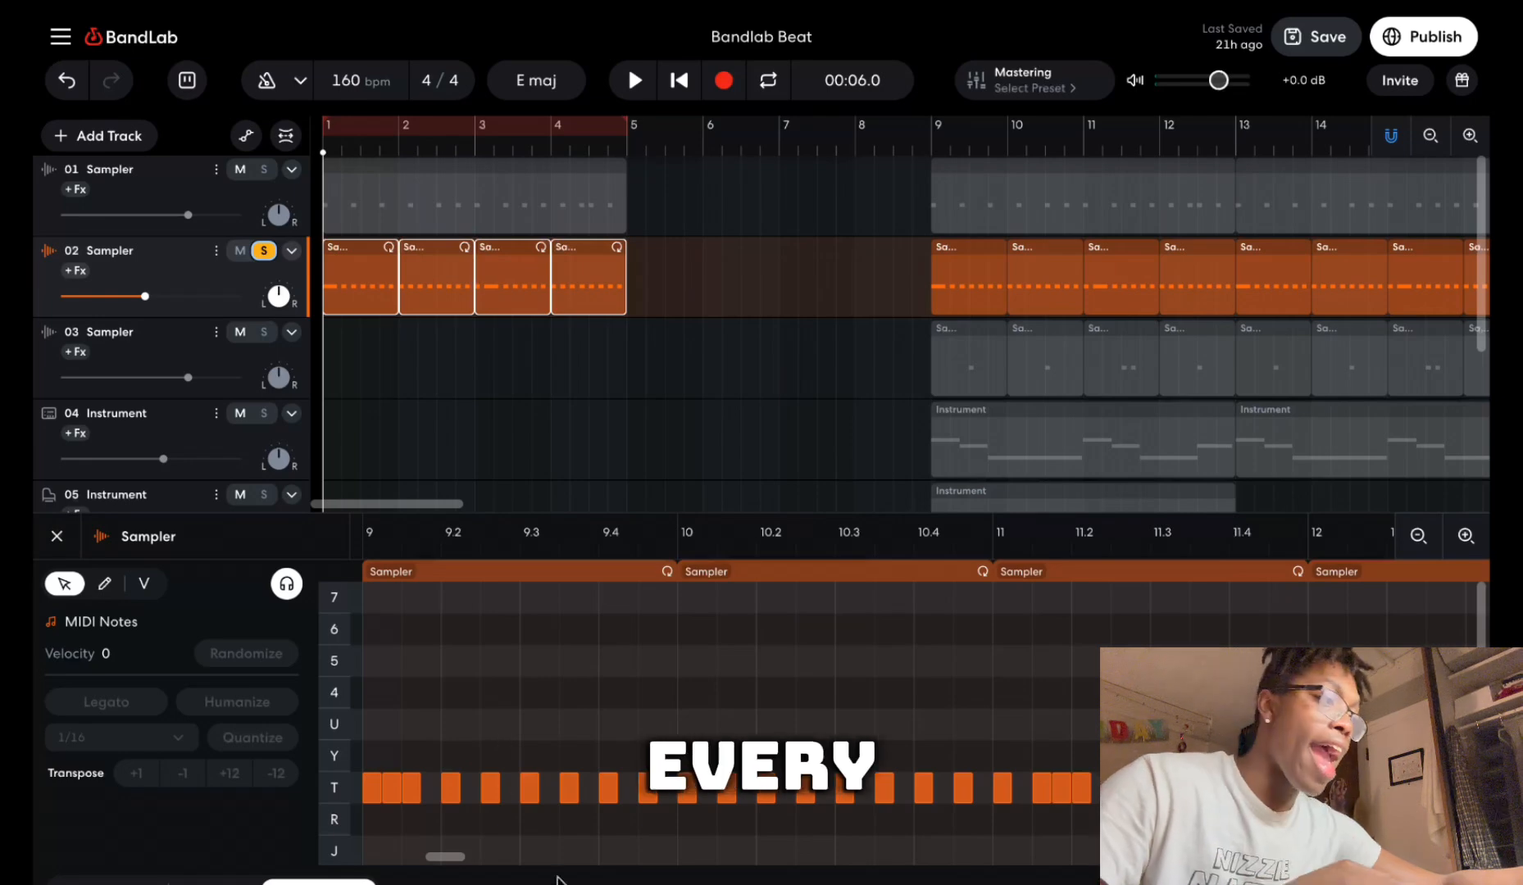
scroll(404, 729, down, 3)
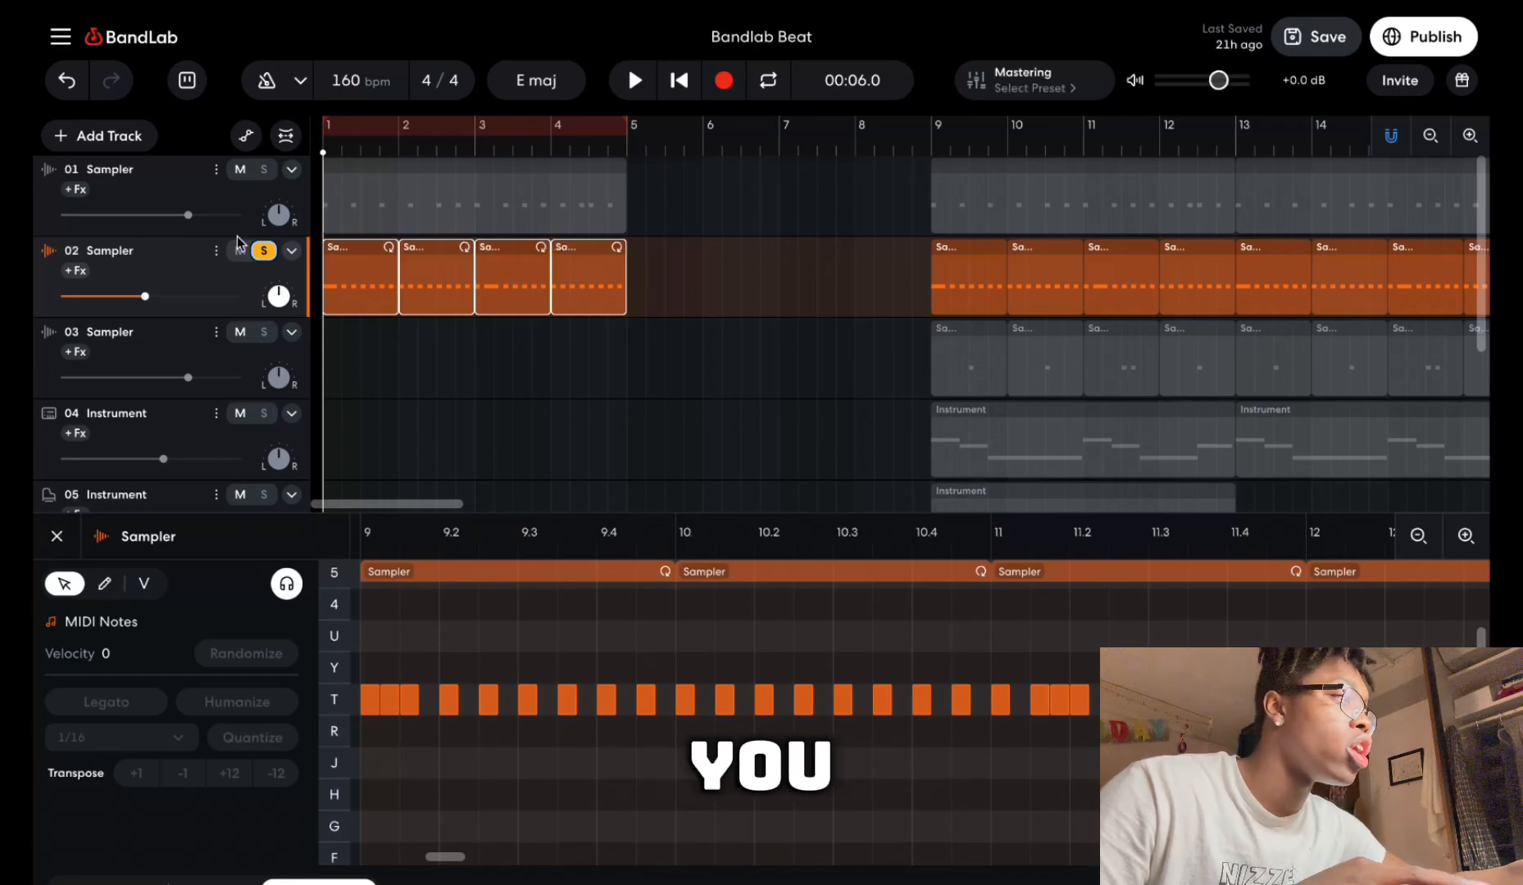
Unsolo the second Sampler track and play the first two Sampler tracks together from bar 1.
click(263, 250)
key(space)
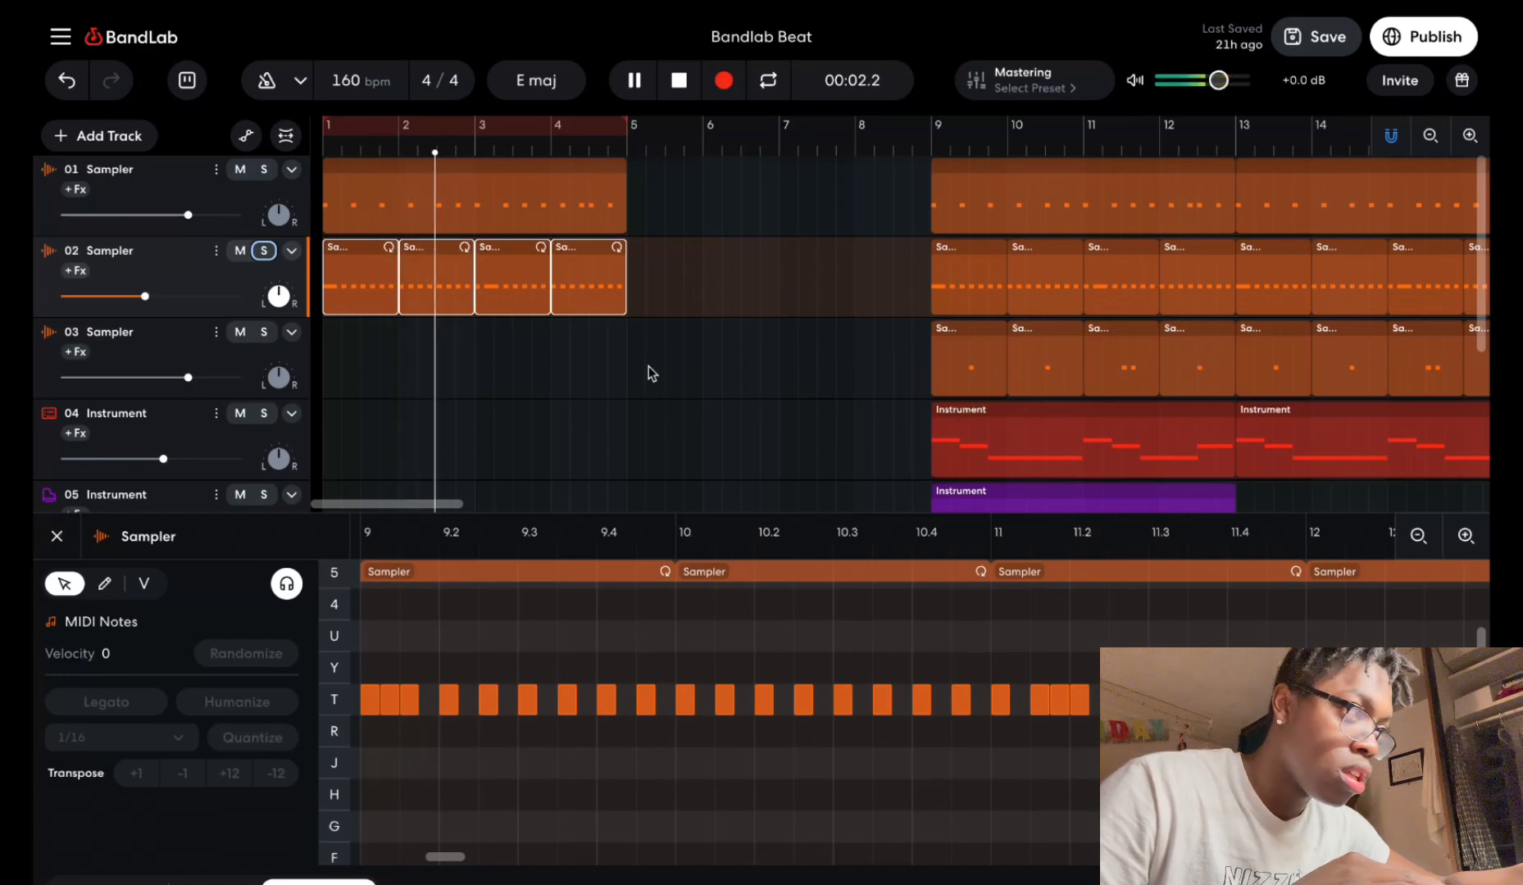
key(space)
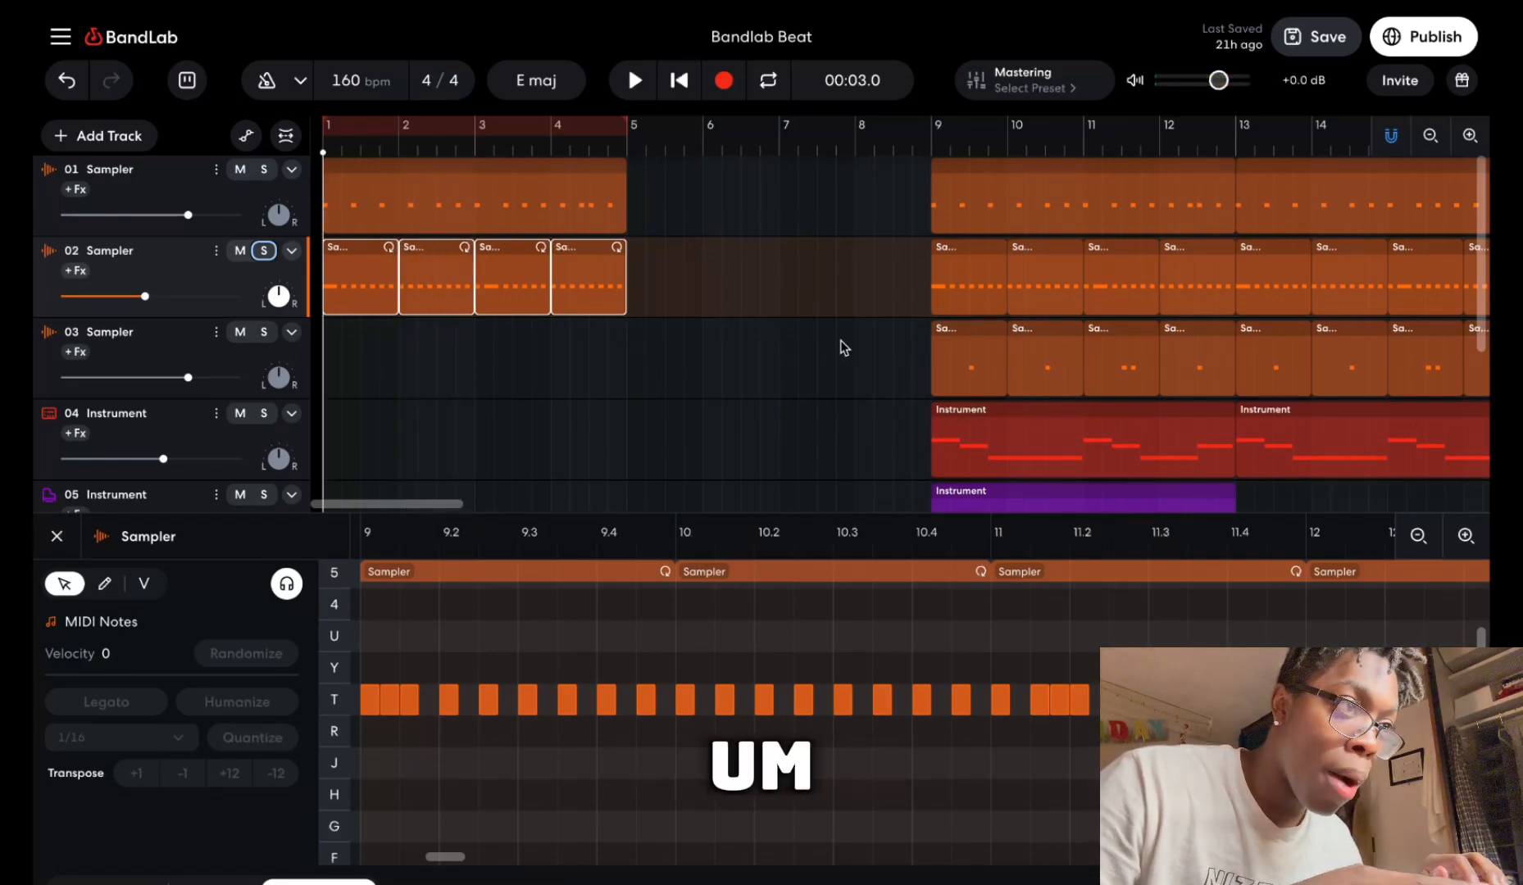
Copy the third Sampler track's four clips from bars 9–12 to bars 1–4 and play back all three drum tracks.
drag(840, 340, 1215, 368)
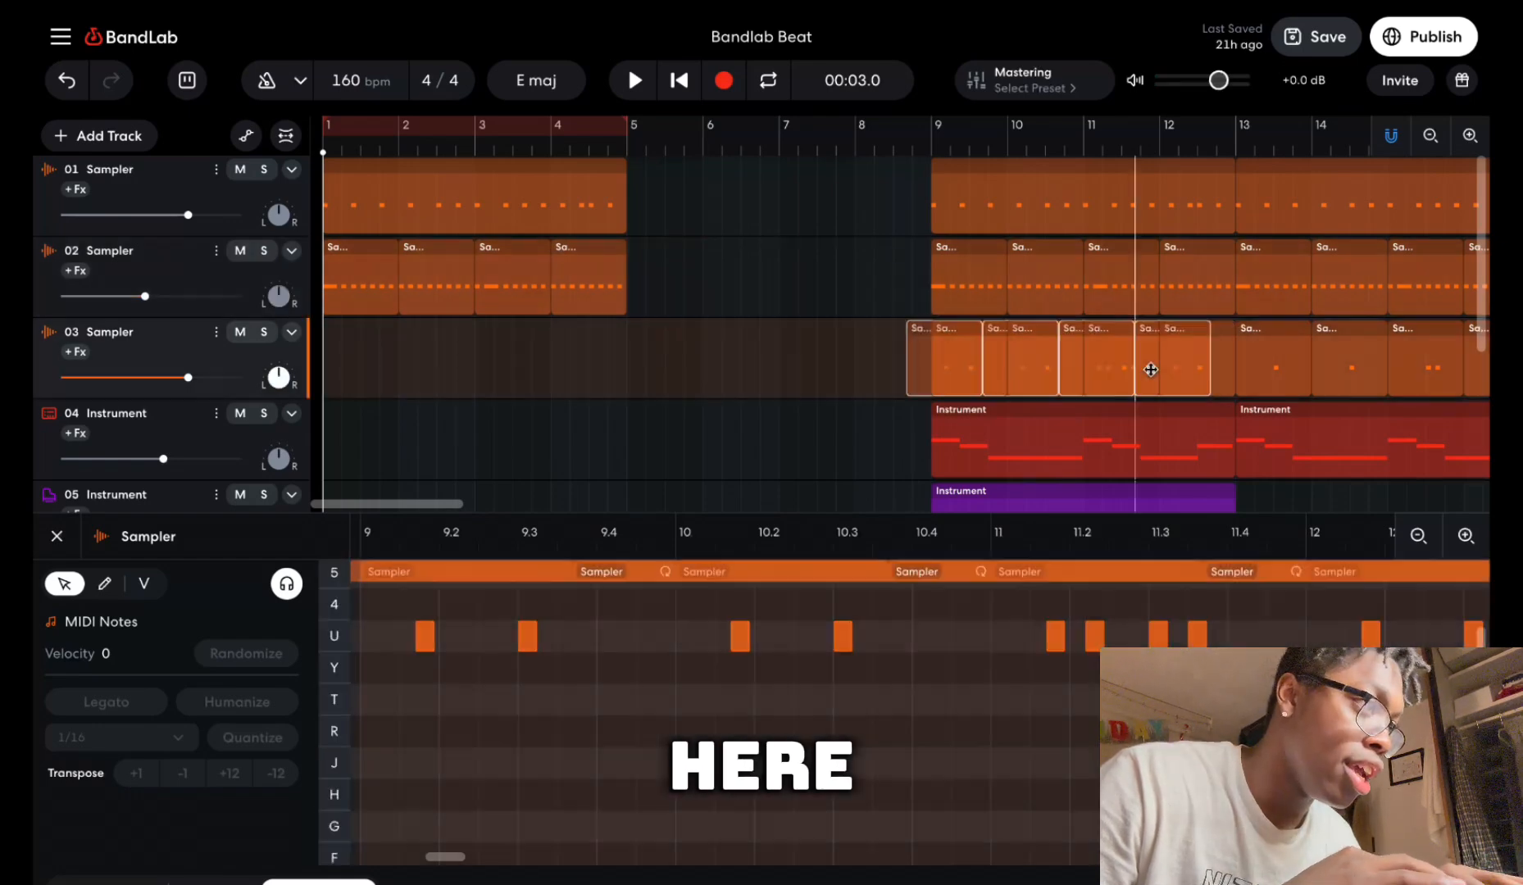
key(ctrl+c)
key(ctrl+v)
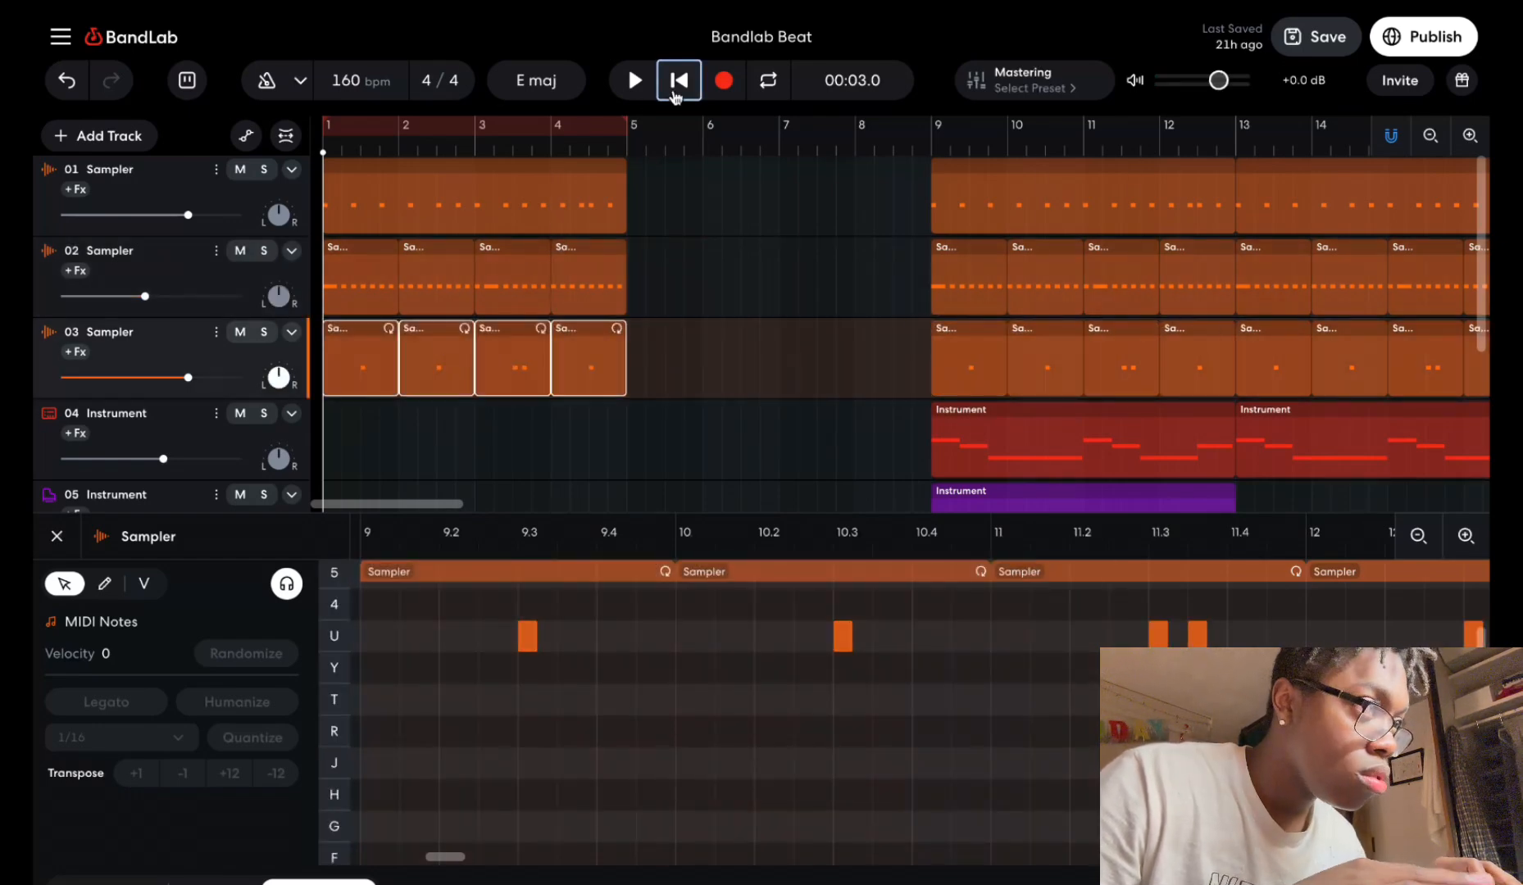
key(space)
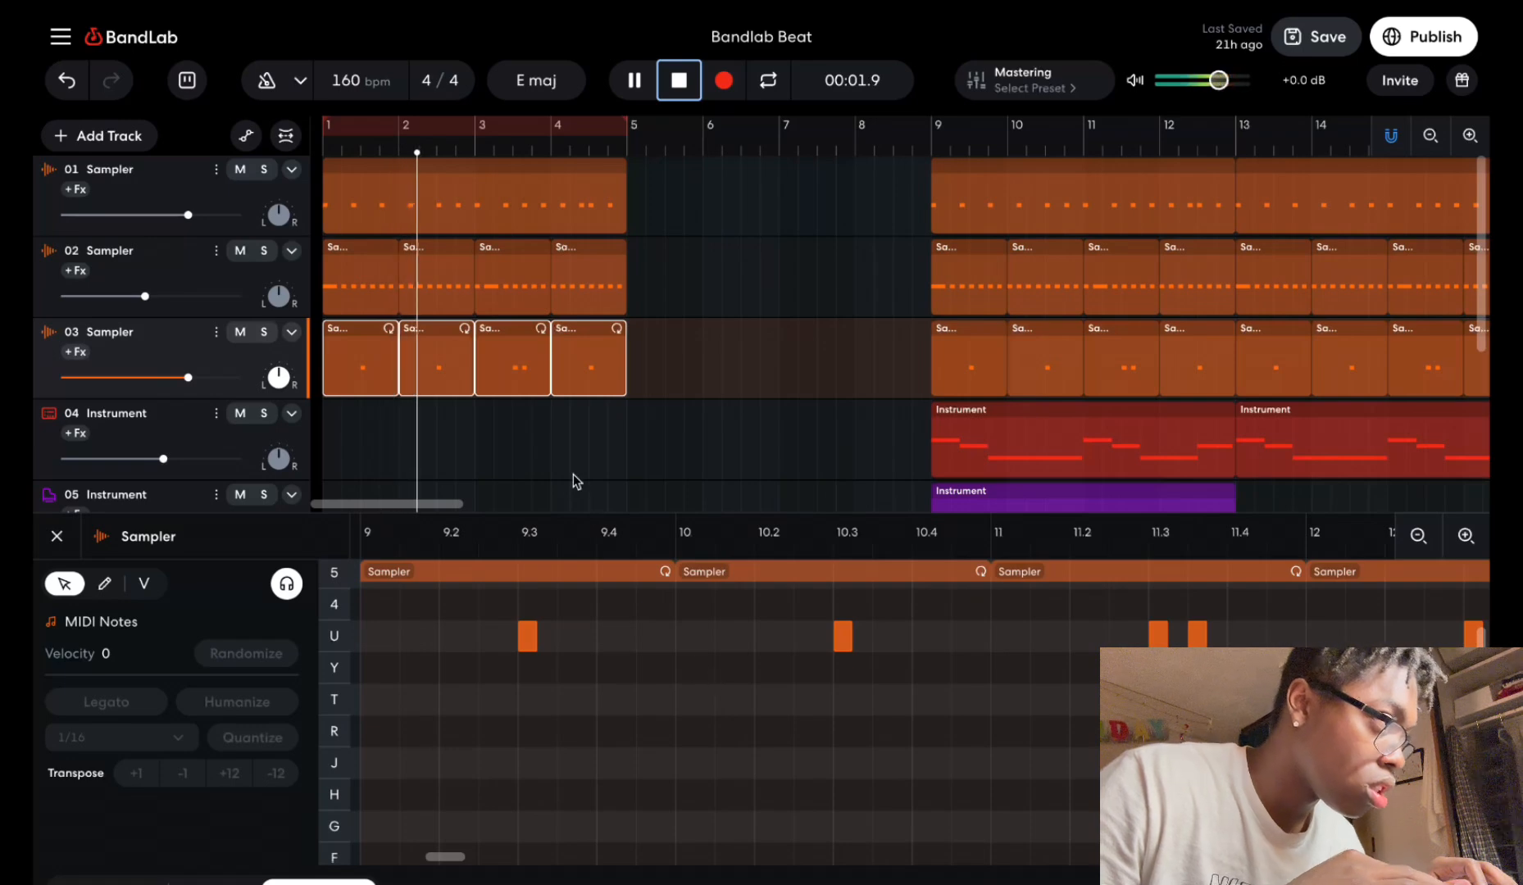
scroll(654, 674, up, 1)
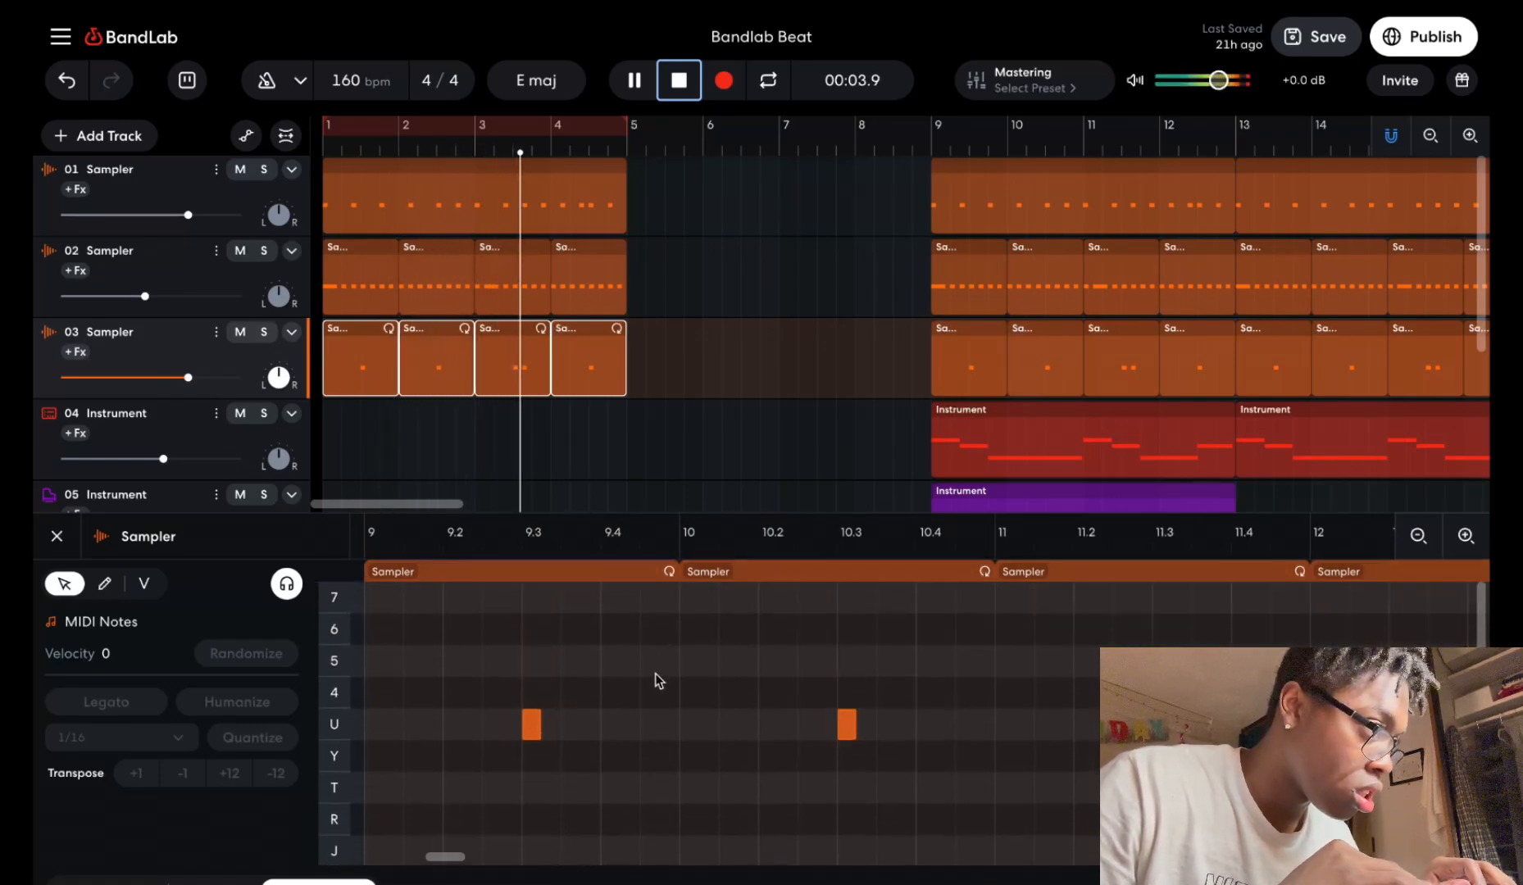
key(space)
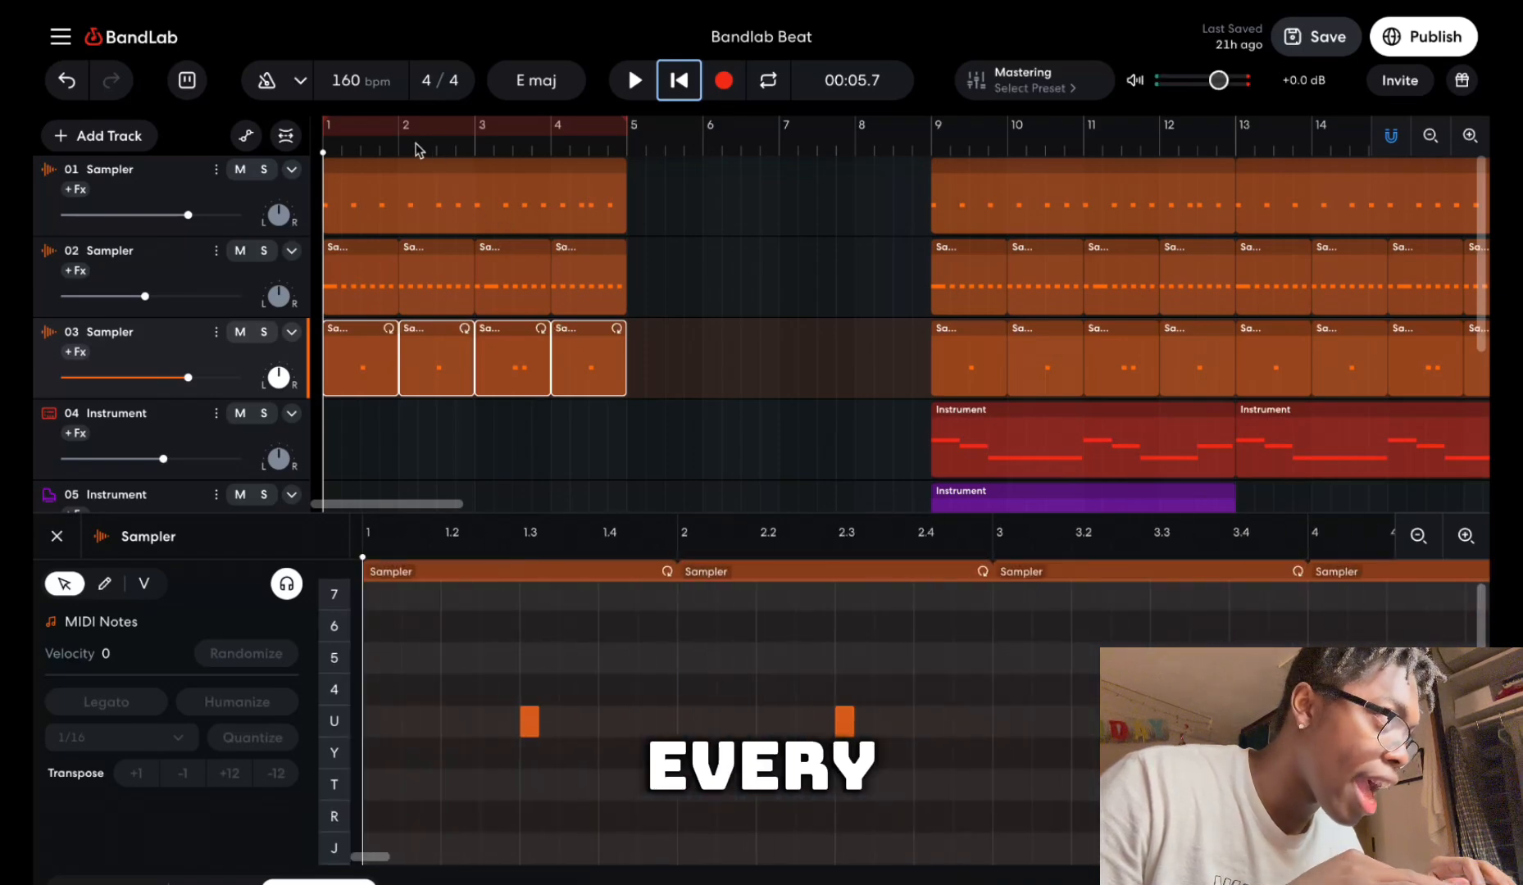
scroll(612, 640, down, 1)
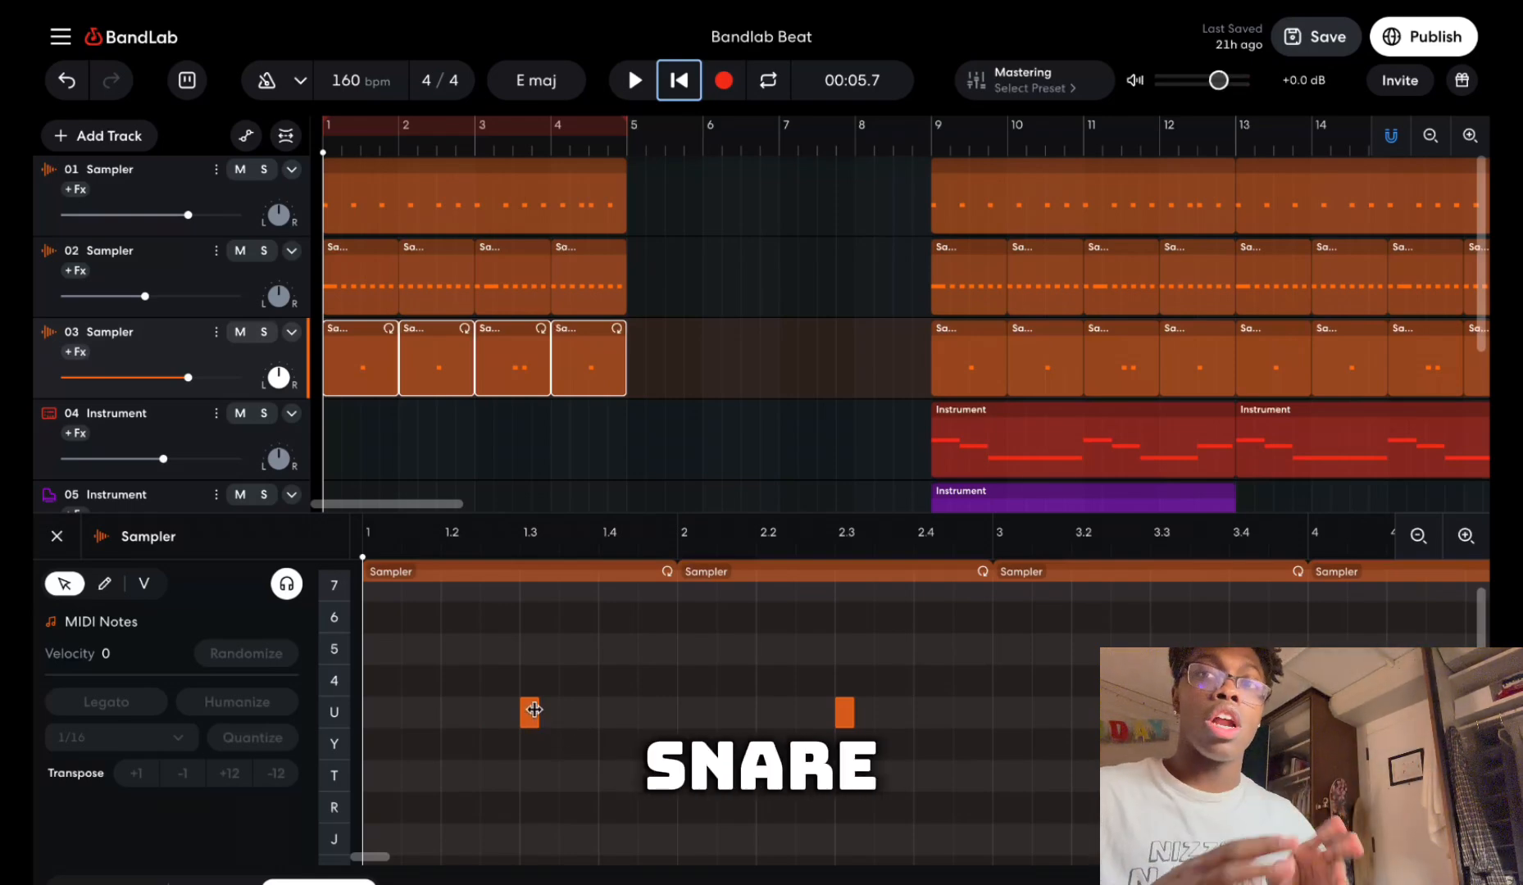
click(393, 409)
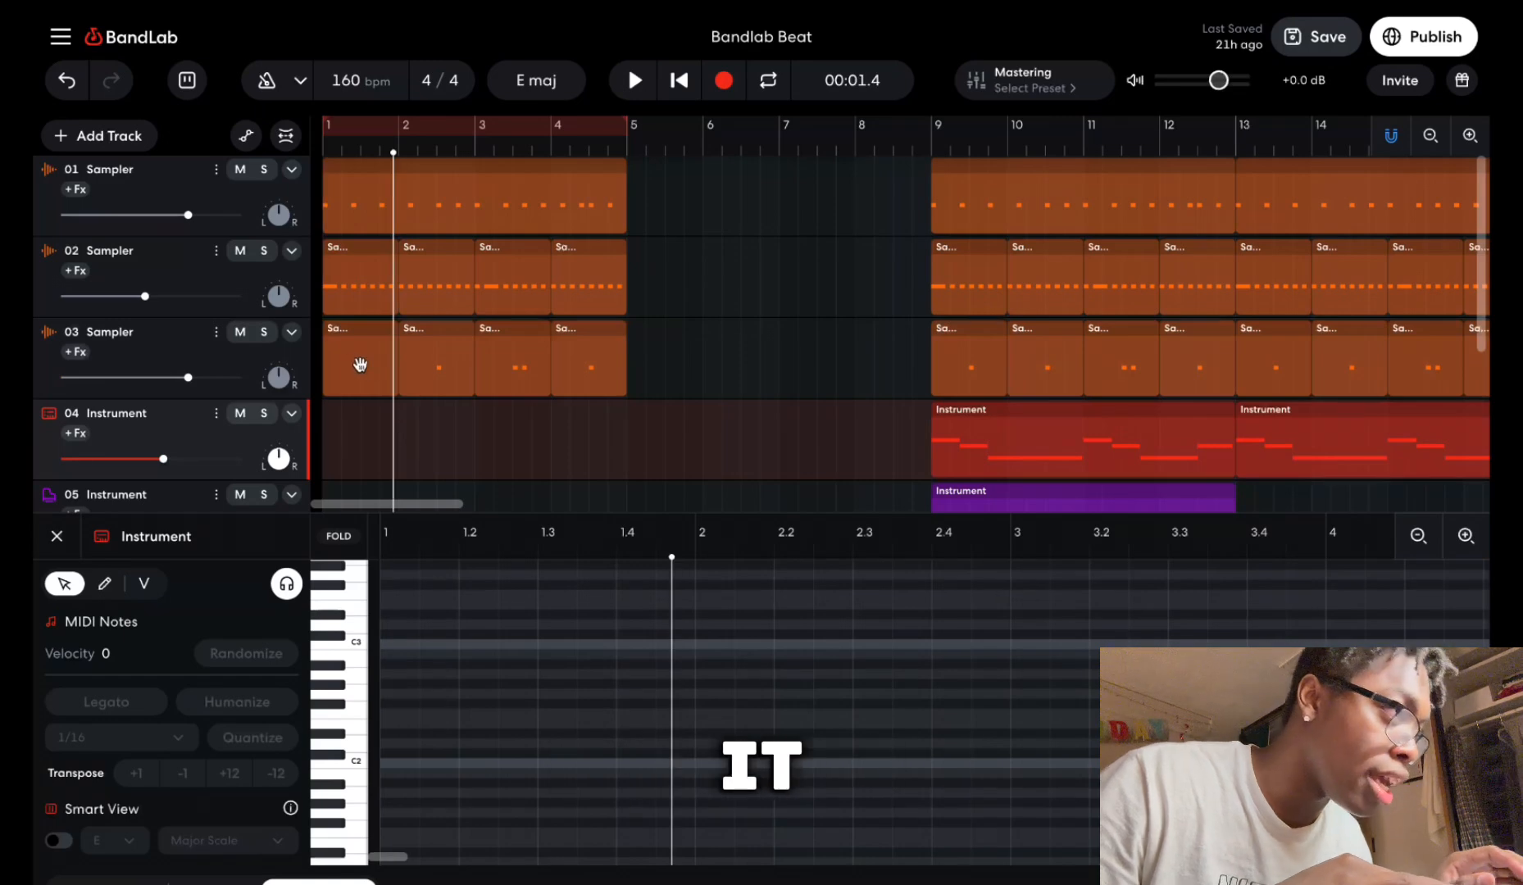
click(373, 354)
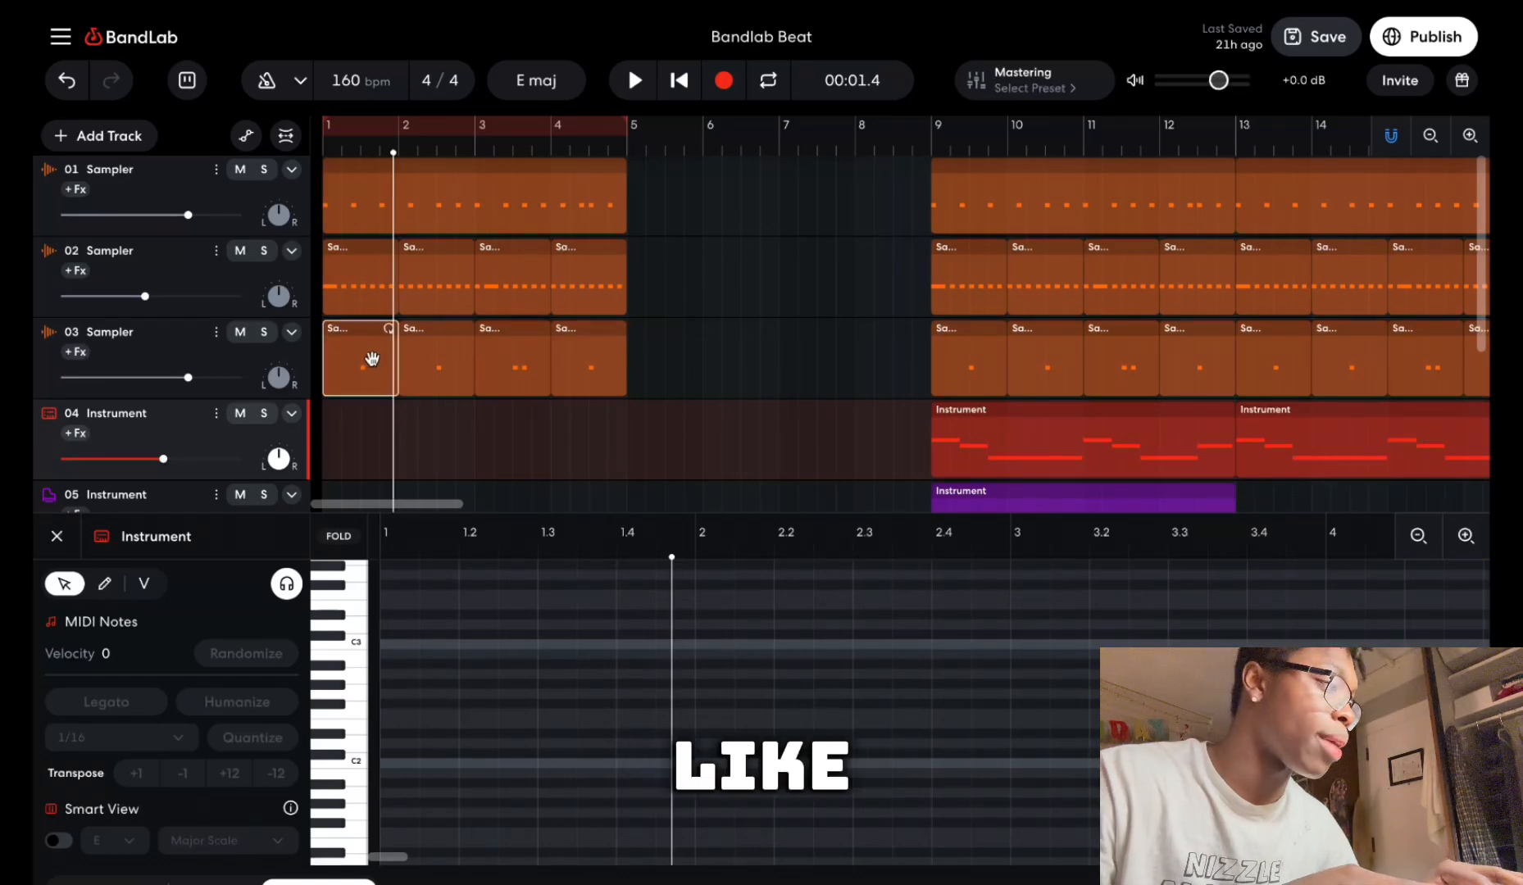
drag(367, 354, 450, 424)
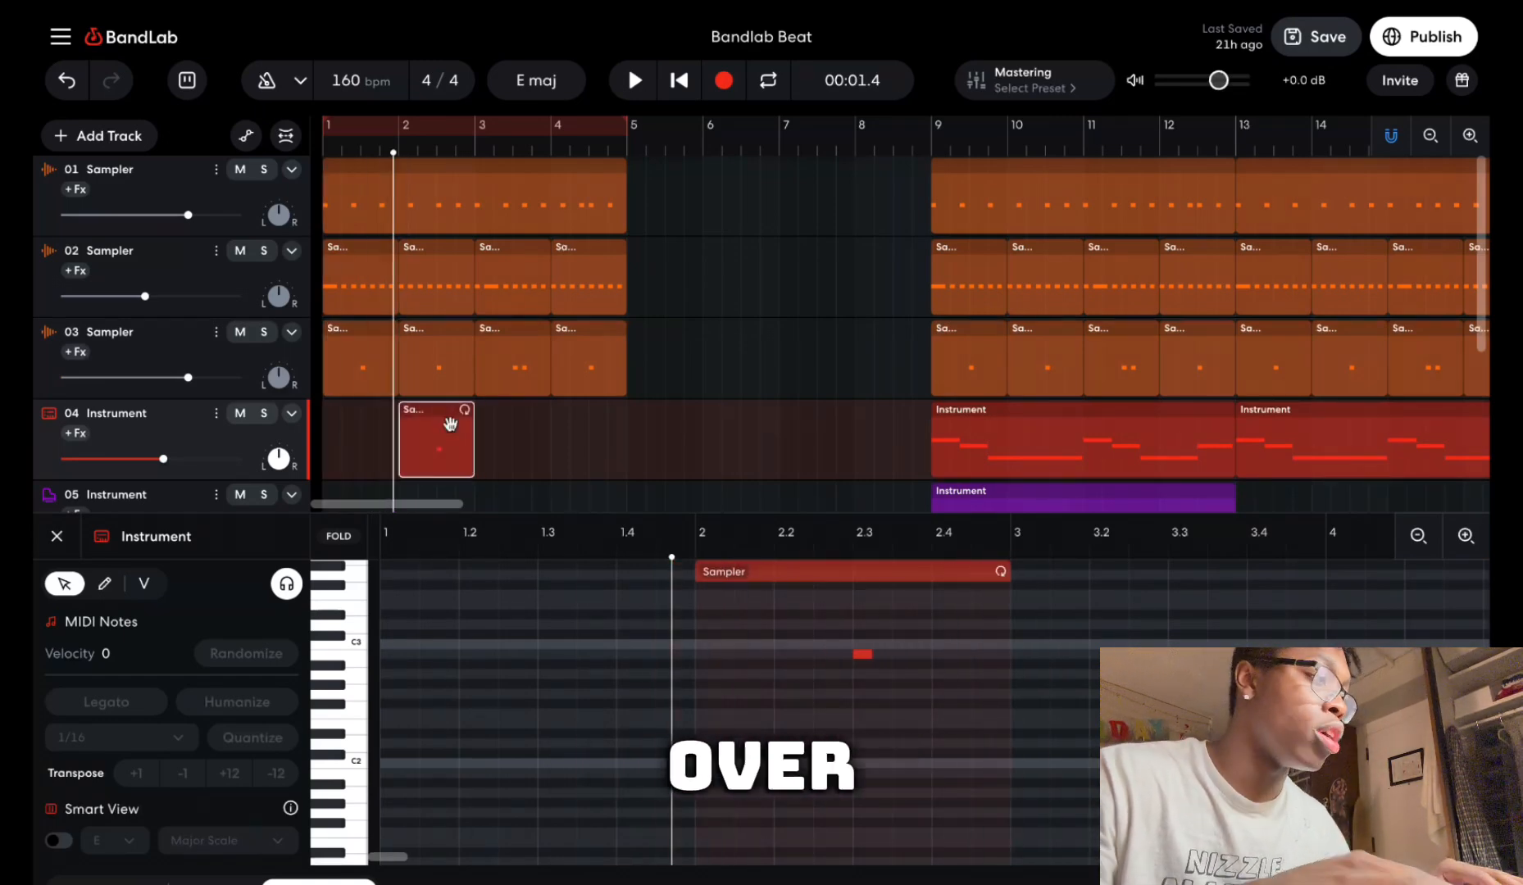
key(Delete)
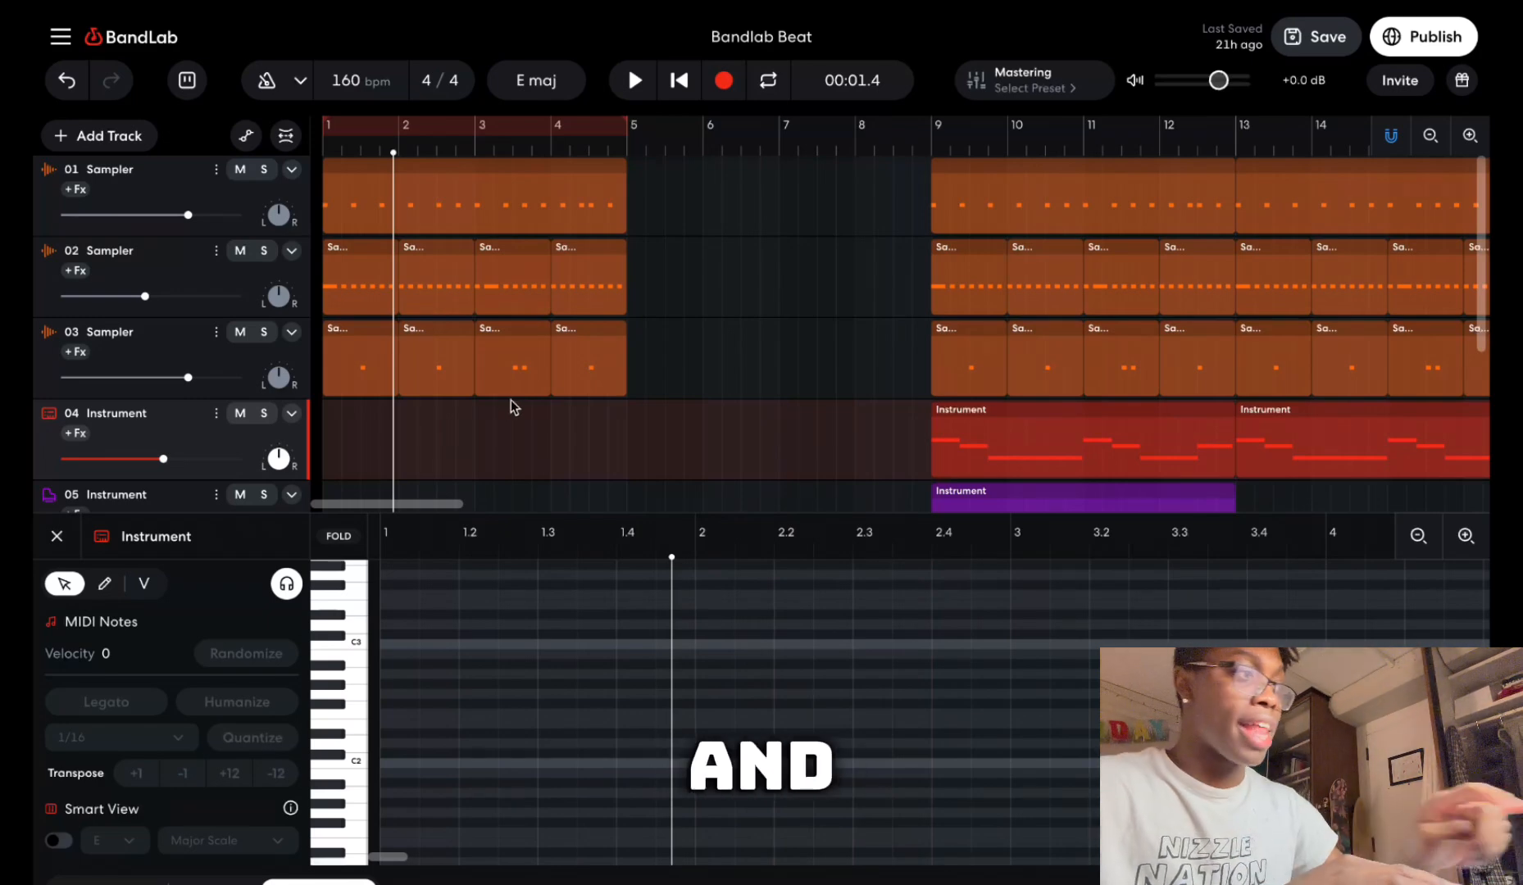
Briefly play the drums from bar 3 and return the playhead to the start of the project.
click(483, 148)
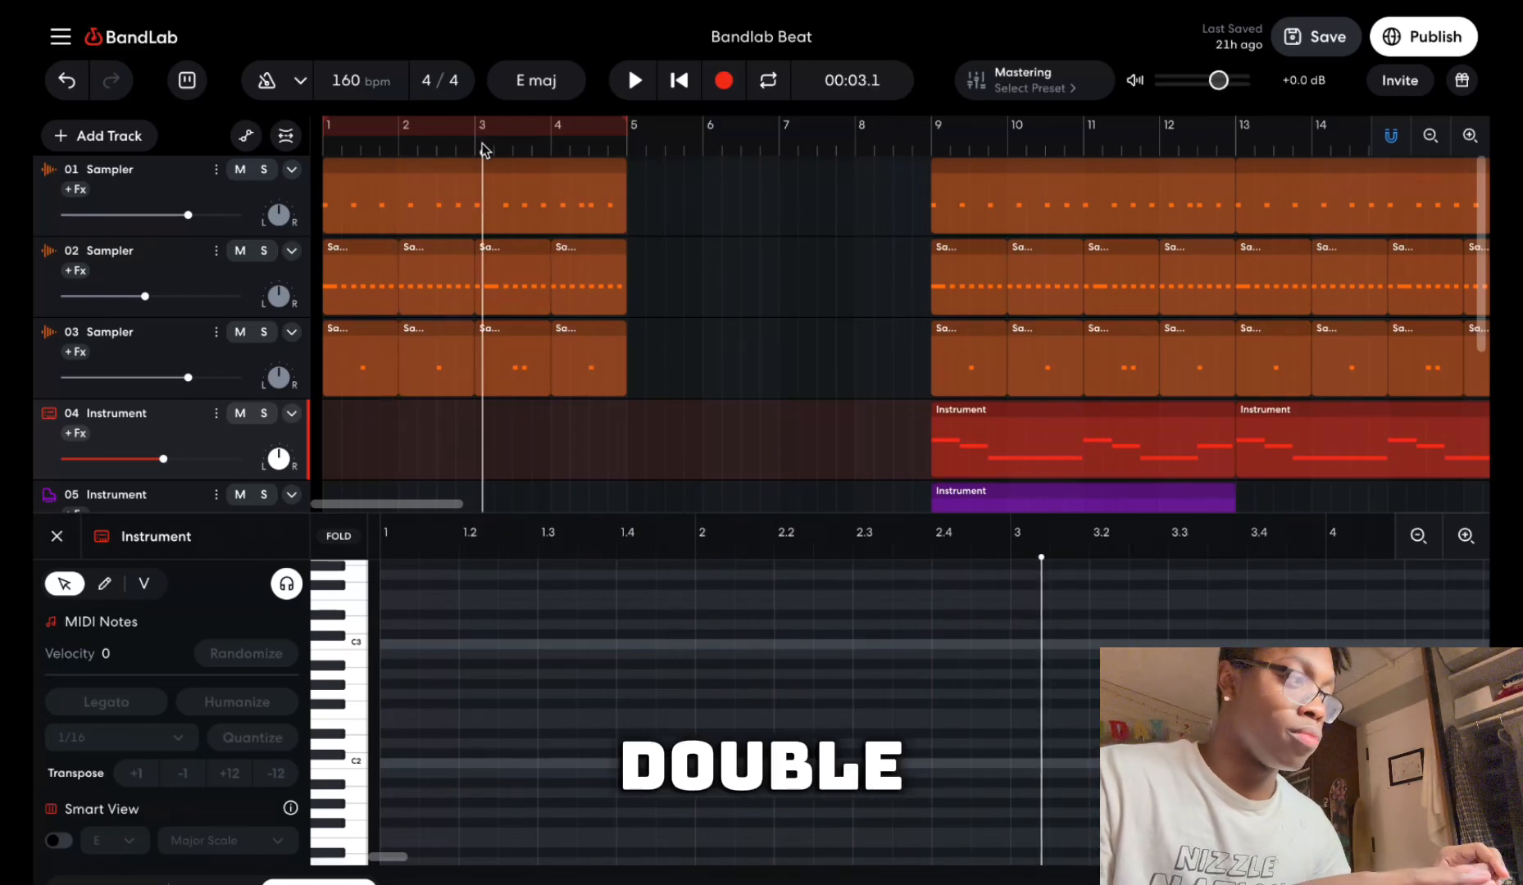
key(space)
key(space)
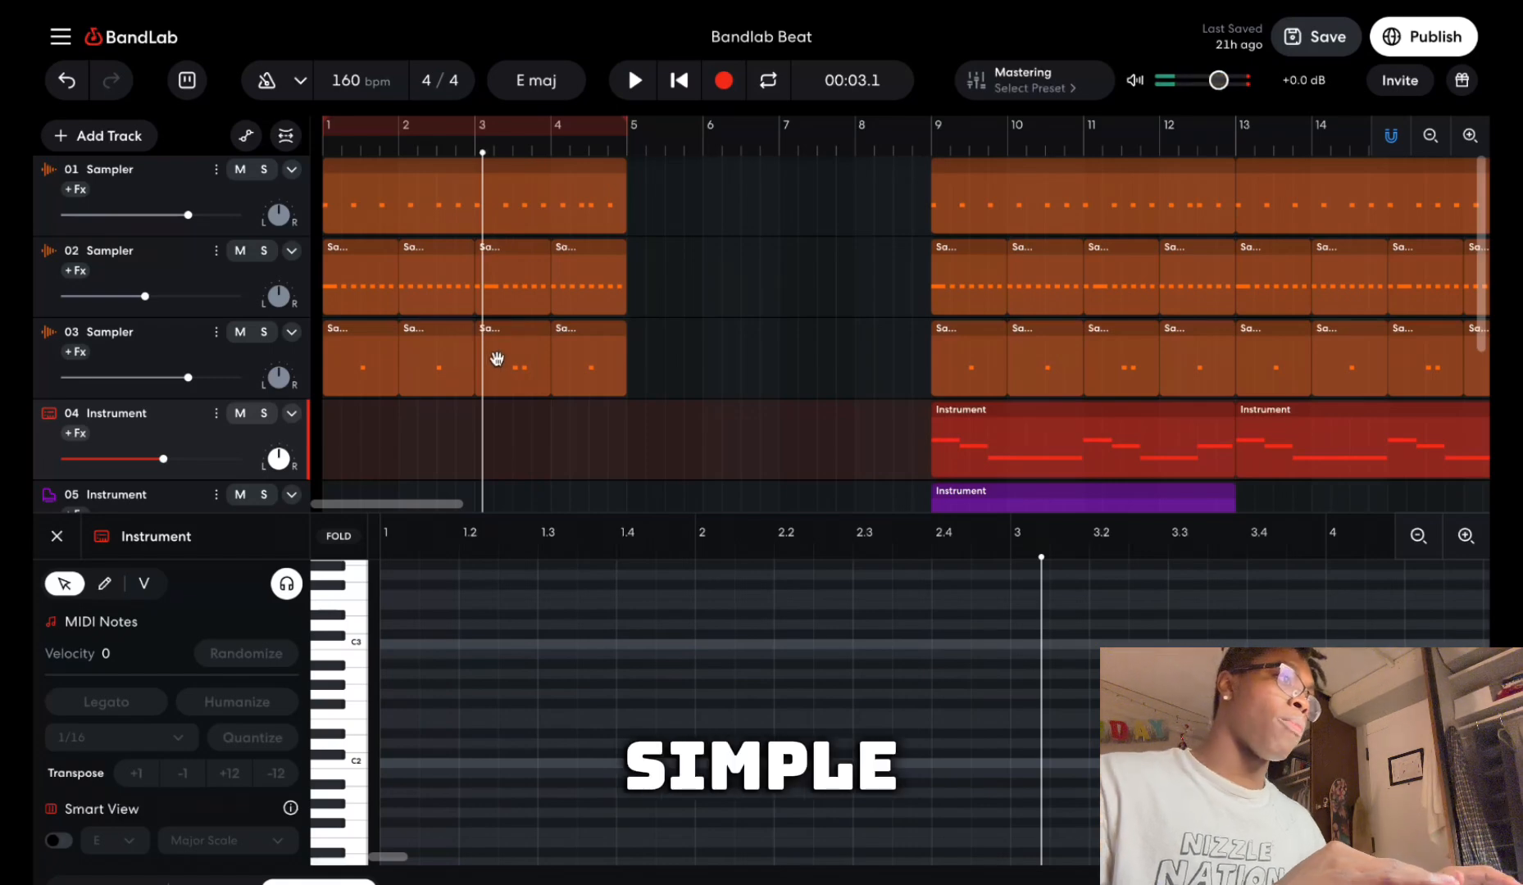
drag(482, 410, 37, 335)
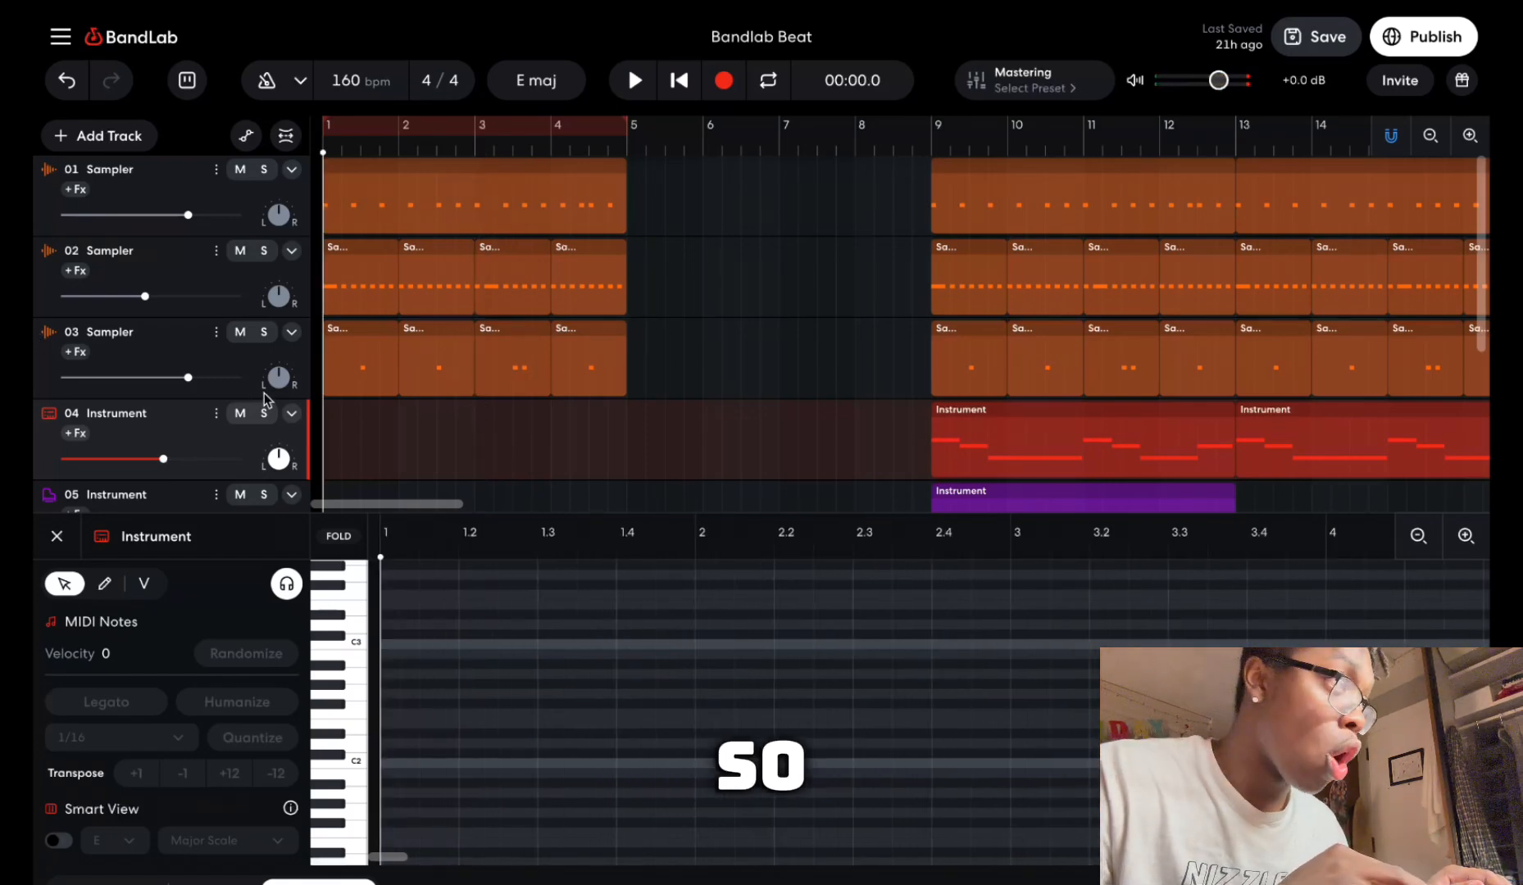
click(516, 87)
click(519, 80)
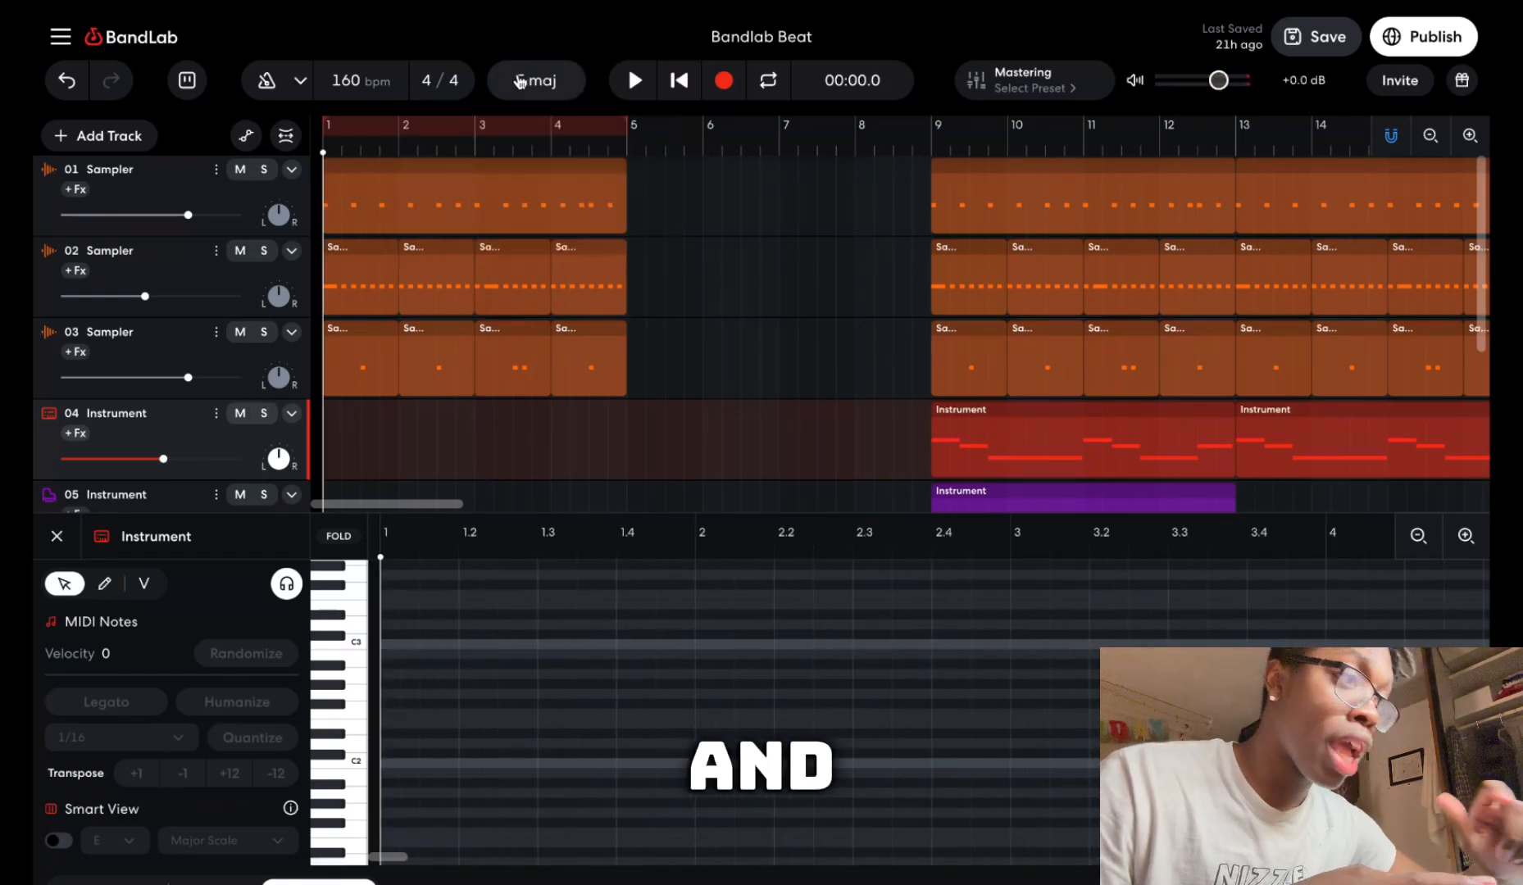
Copy the clip at bar 9 of Instrument track 04 to bar 1 of the same track.
click(1082, 454)
drag(1082, 452, 338, 452)
scroll(581, 463, down, 1)
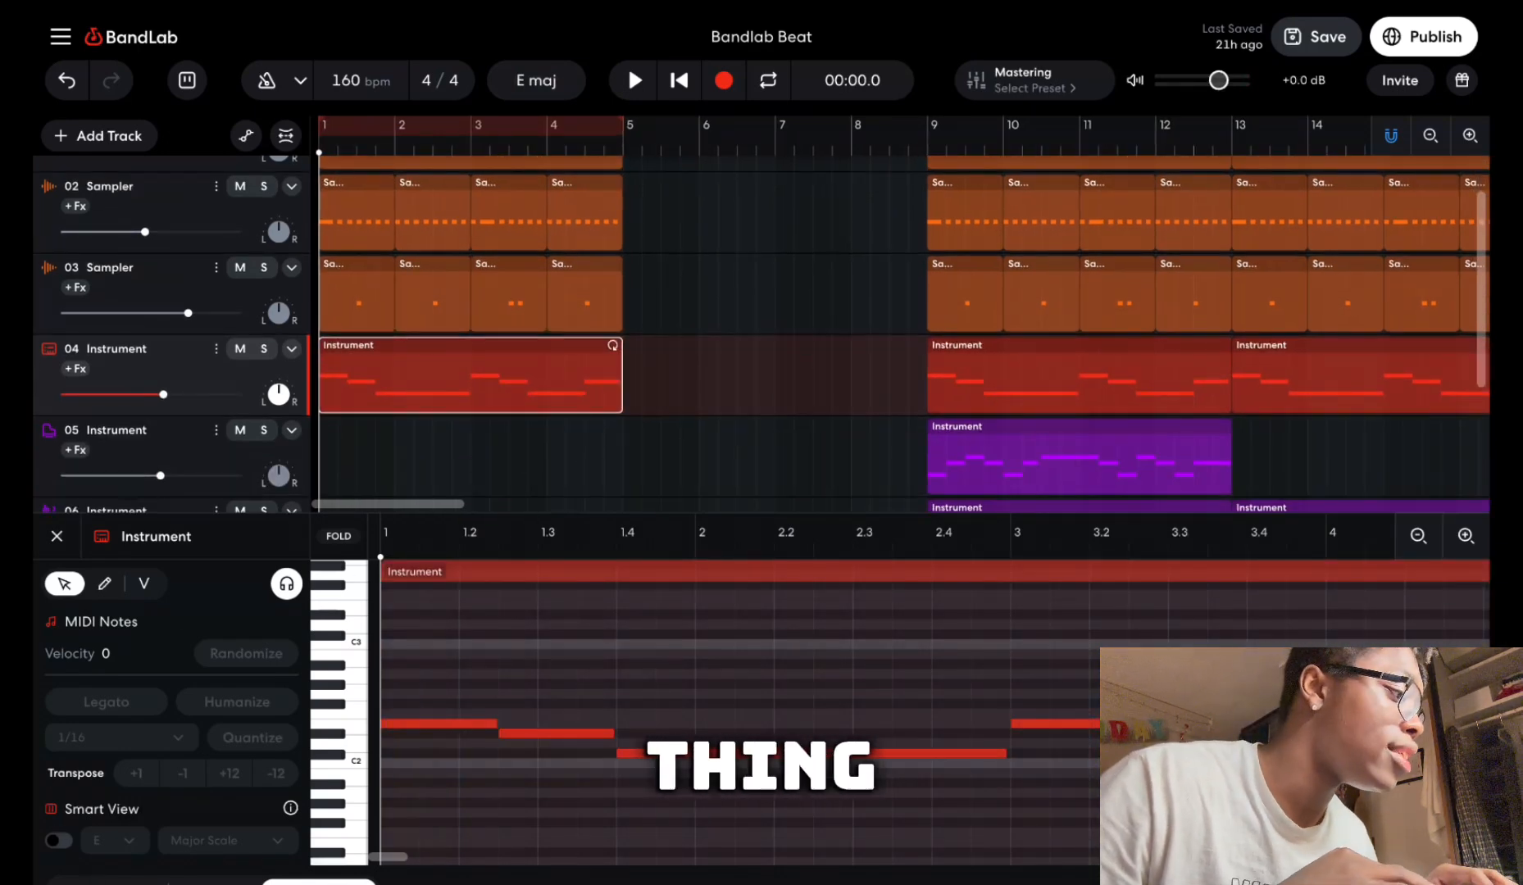
Audition several E major scale notes, including C#3 and B2, on the 808 Saturated Bass keyboard, and return to the MIDI editor.
click(130, 882)
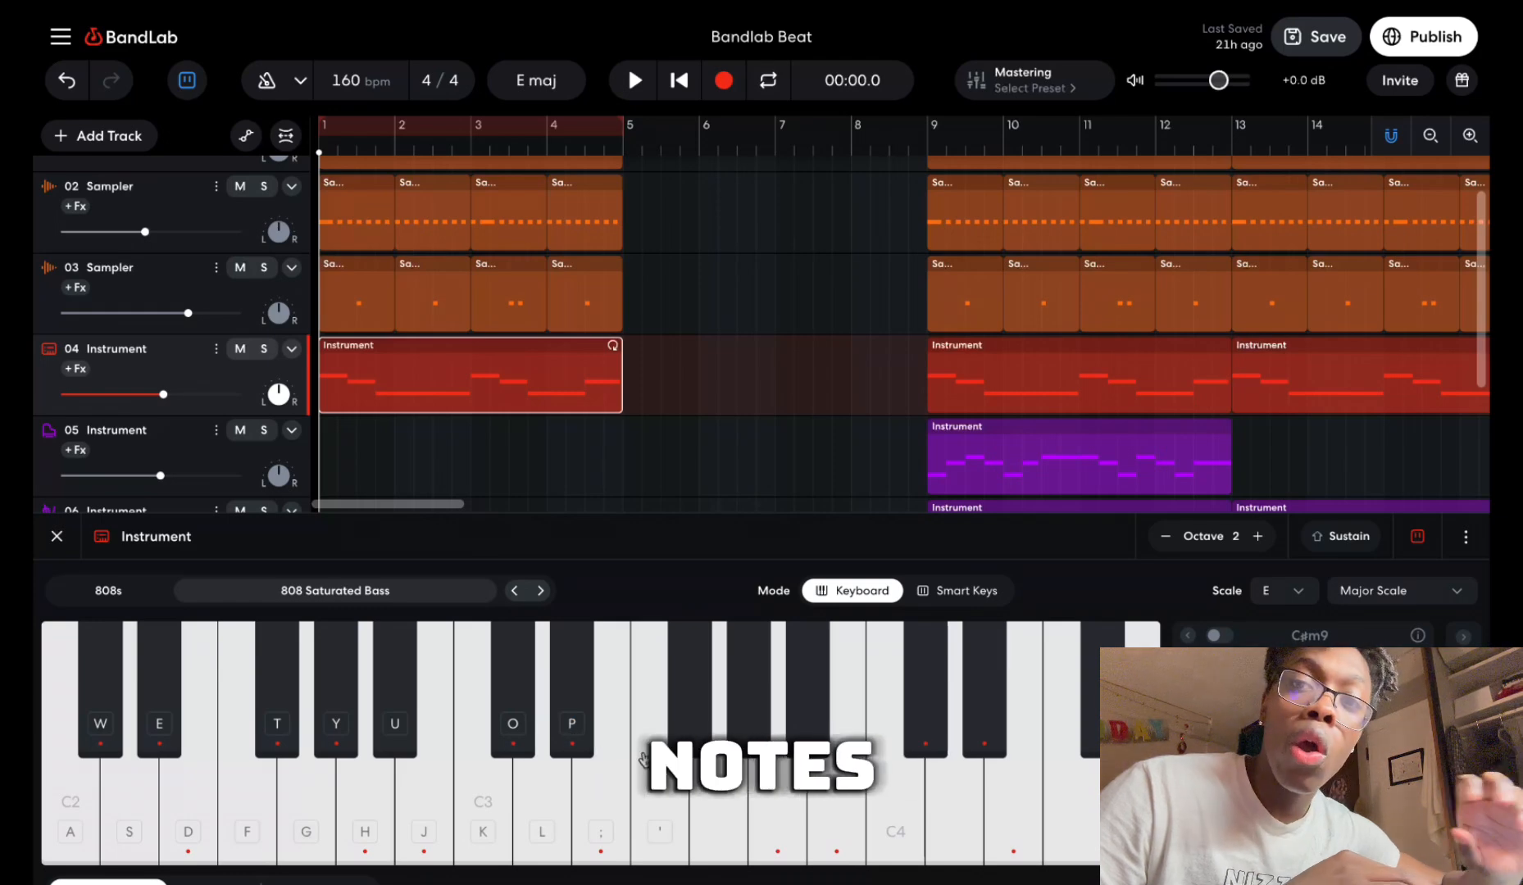
click(580, 719)
click(509, 729)
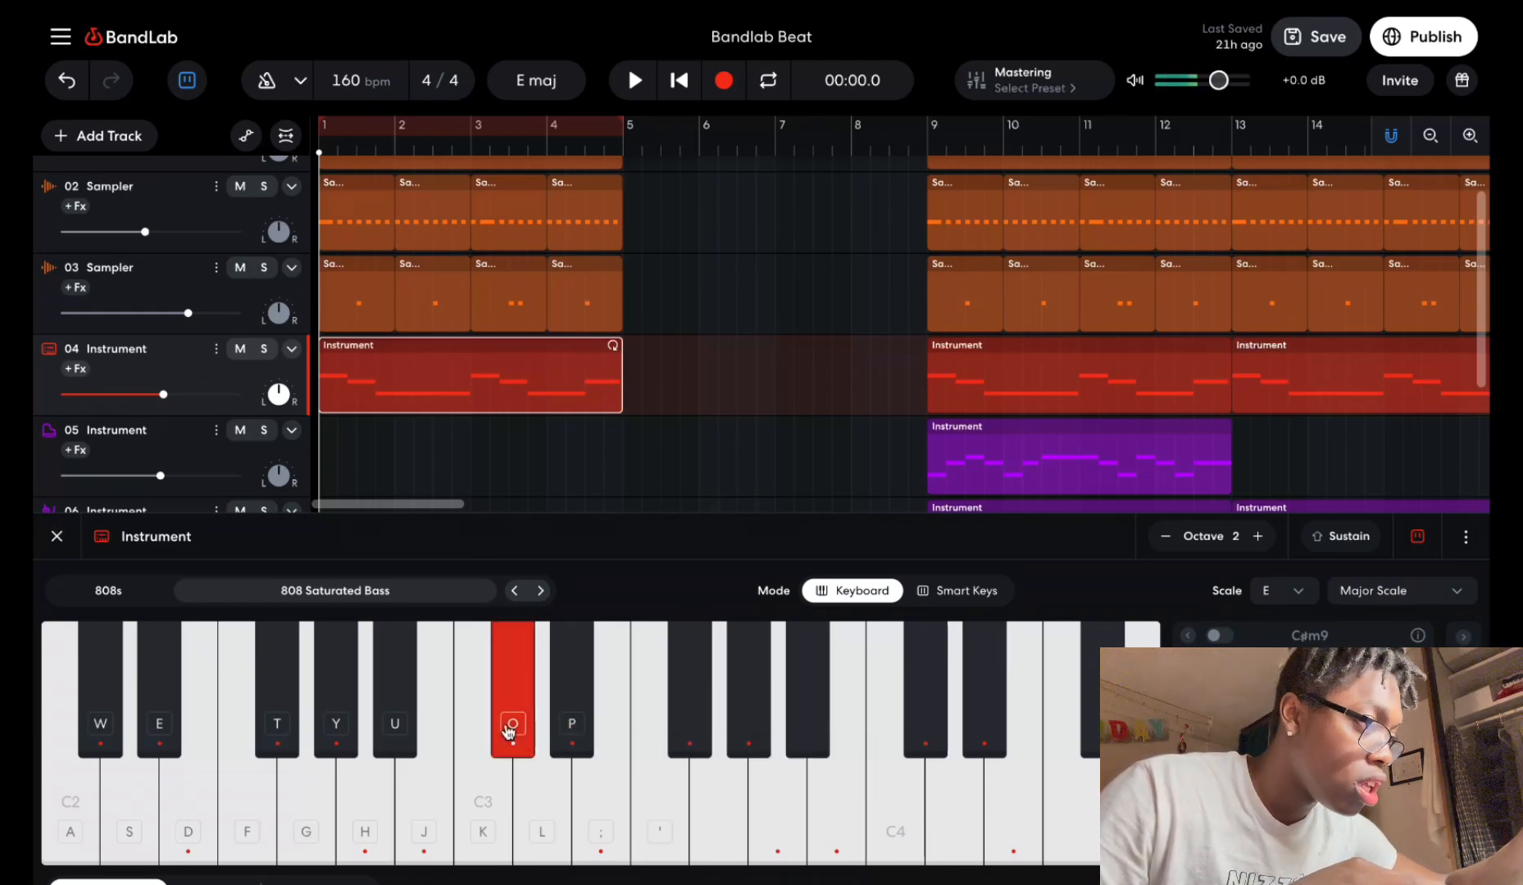
click(422, 824)
click(388, 821)
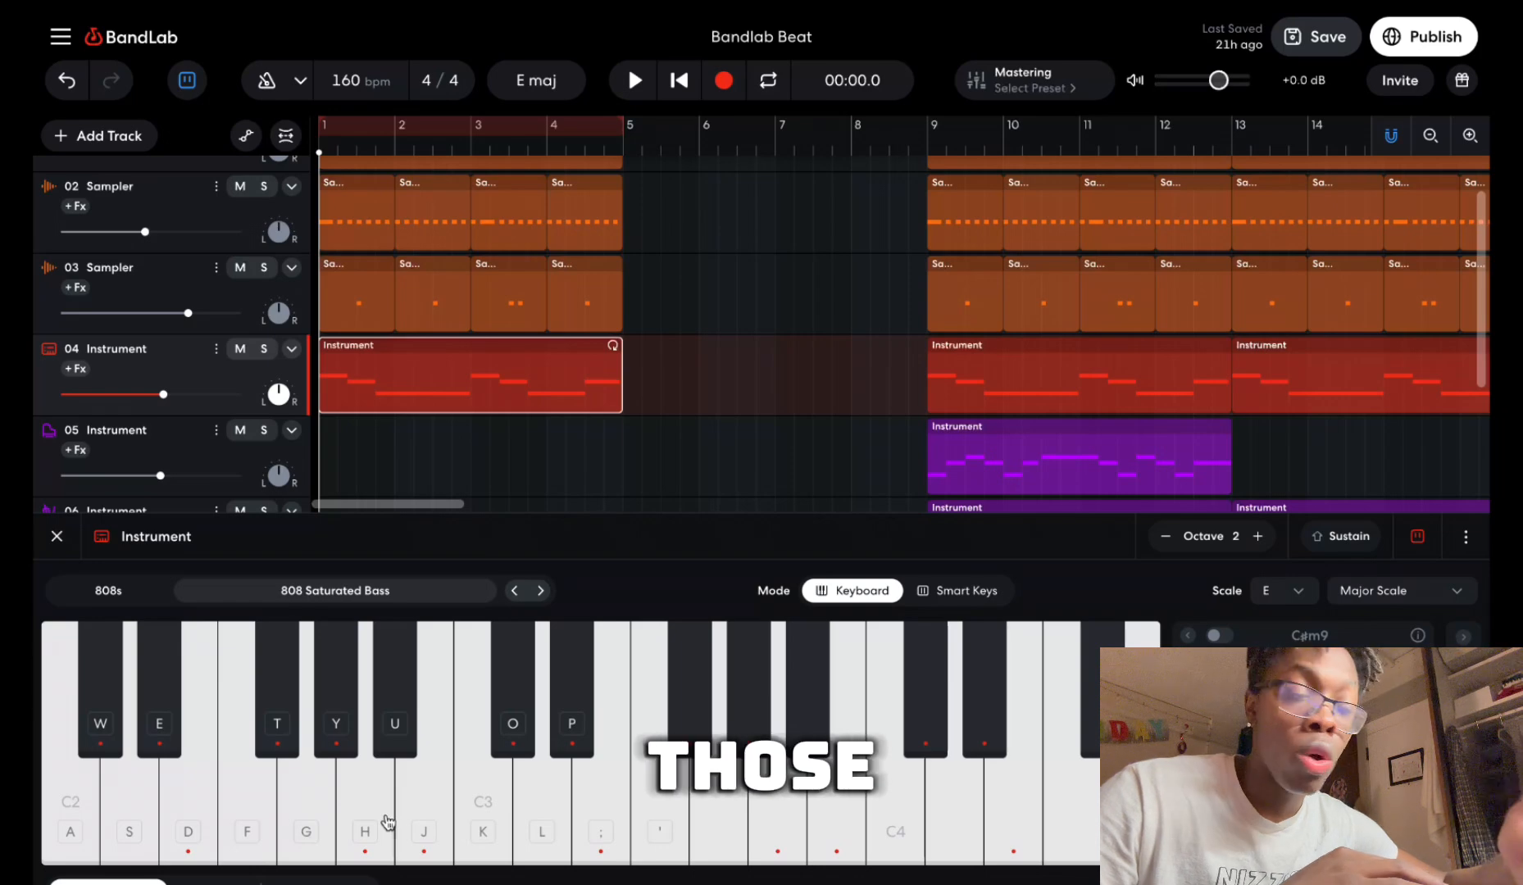
key(ctrl+k)
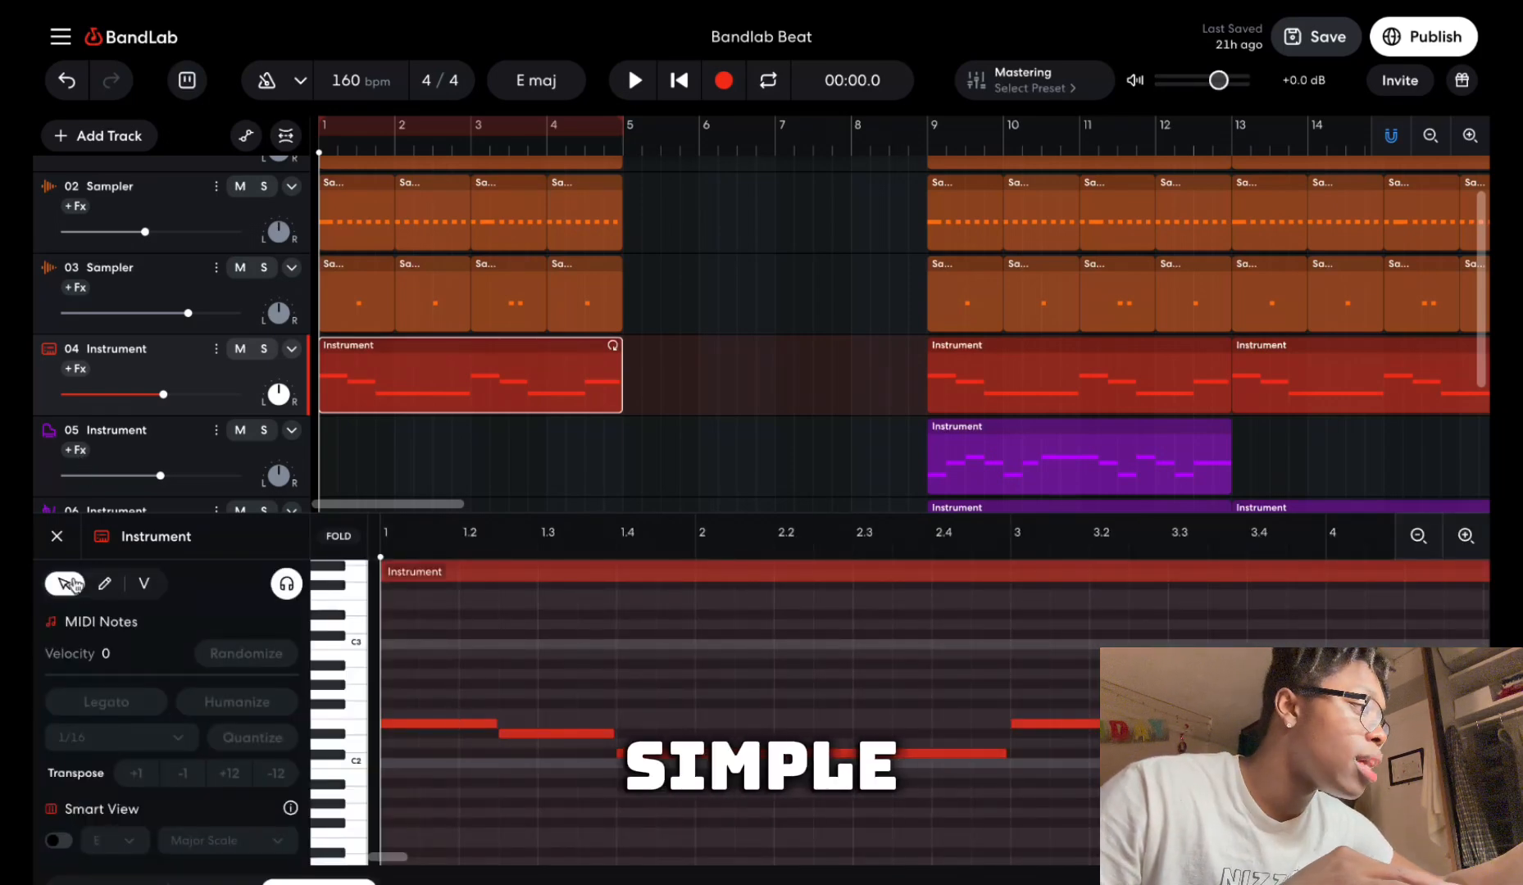
Close the MIDI editor, solo Instrument track 04 and play its bass line from bar 1.
click(57, 537)
click(264, 414)
key(space)
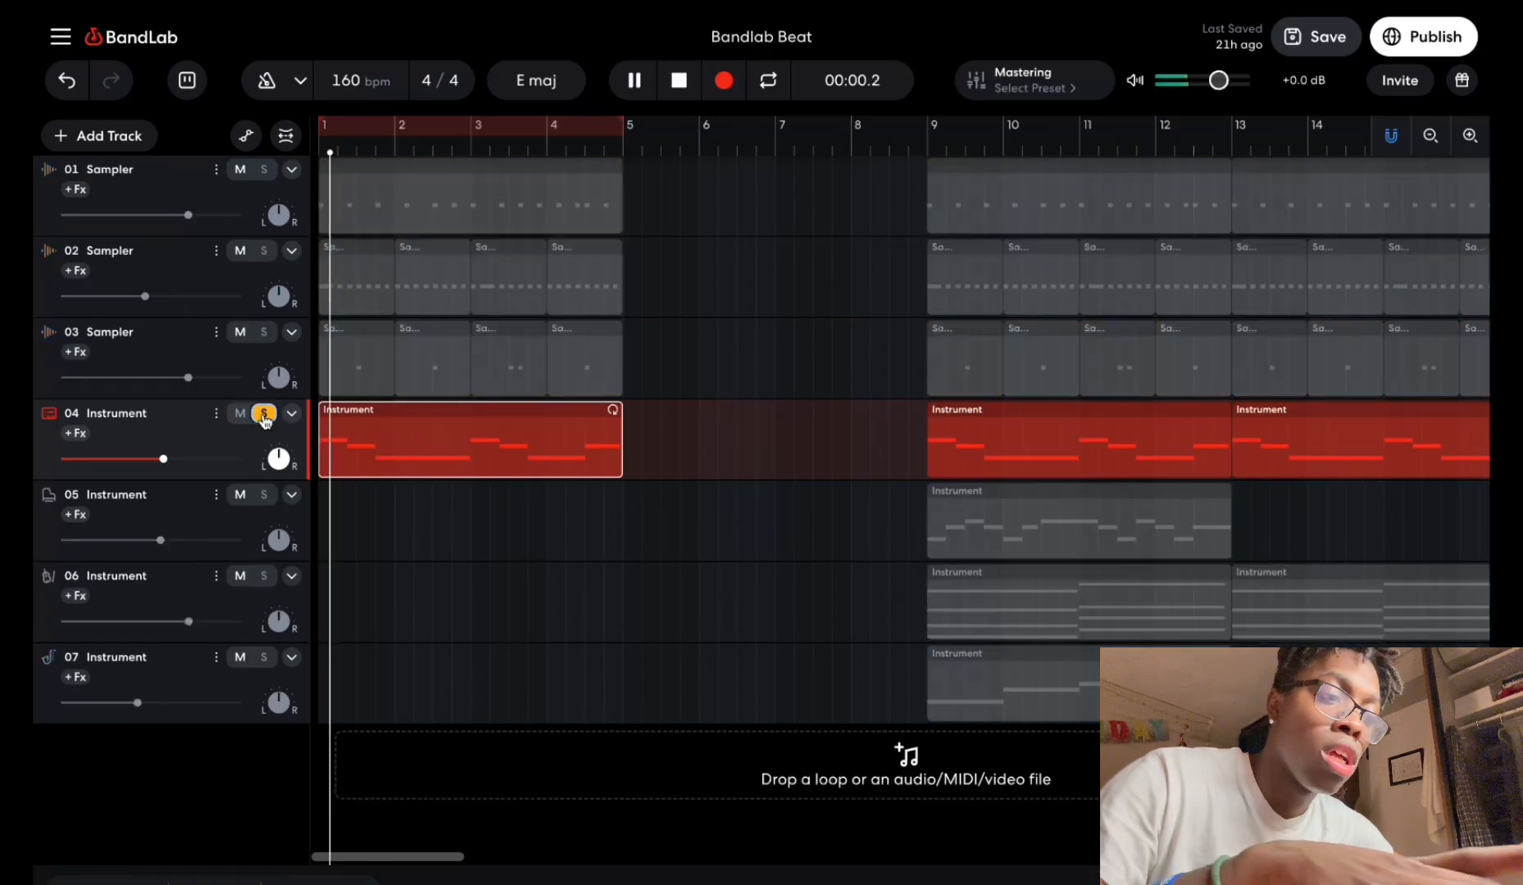
key(XF86AudioRaiseVolume)
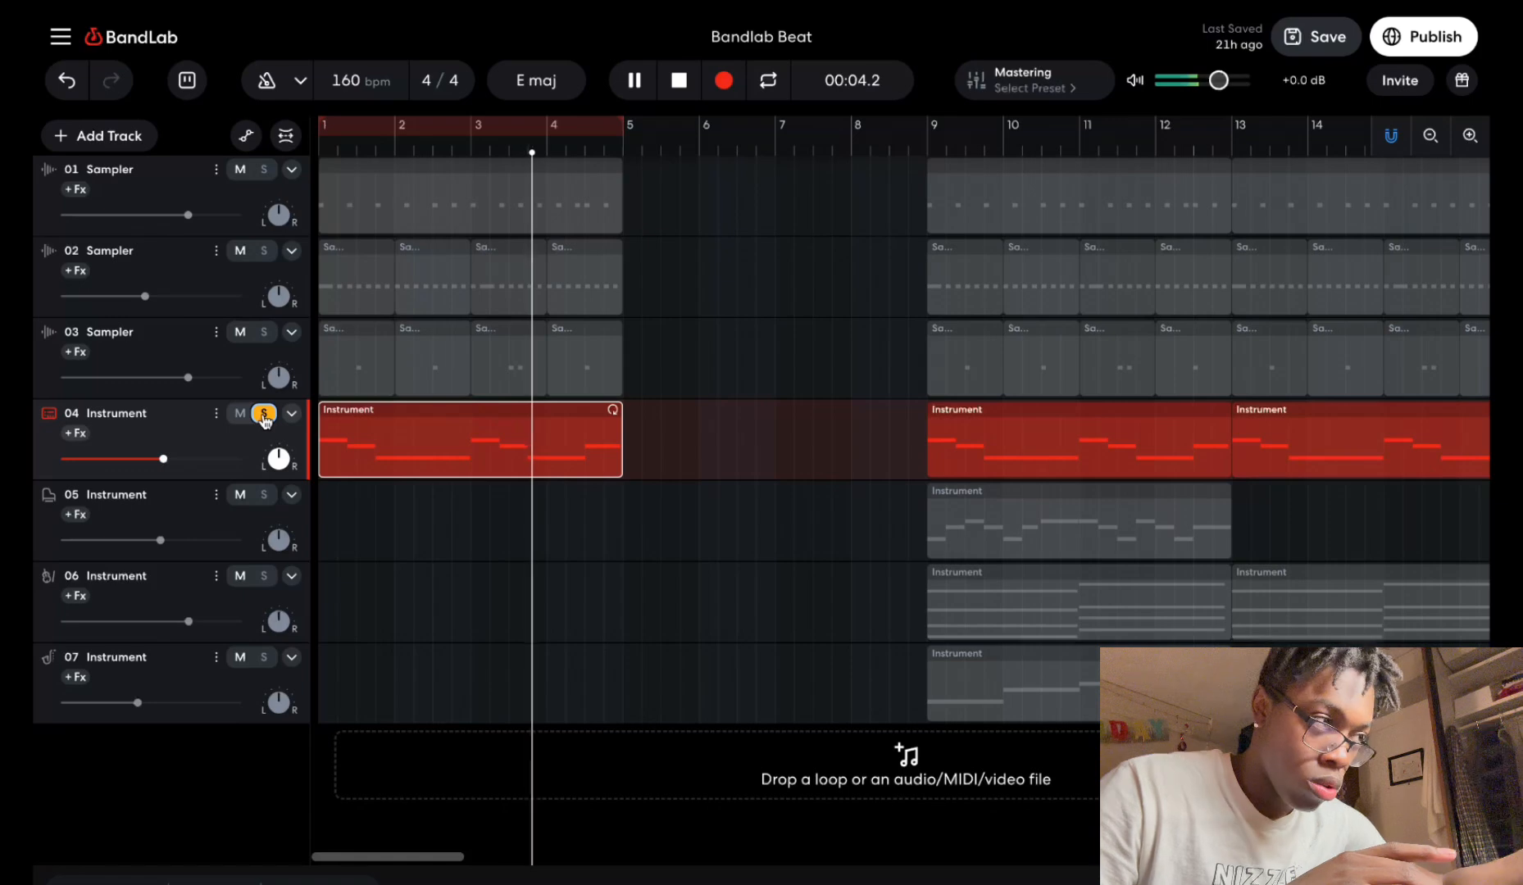
Stop playback, unsolo Instrument track 04 and briefly play the drums and bass together from bar 1.
key(space)
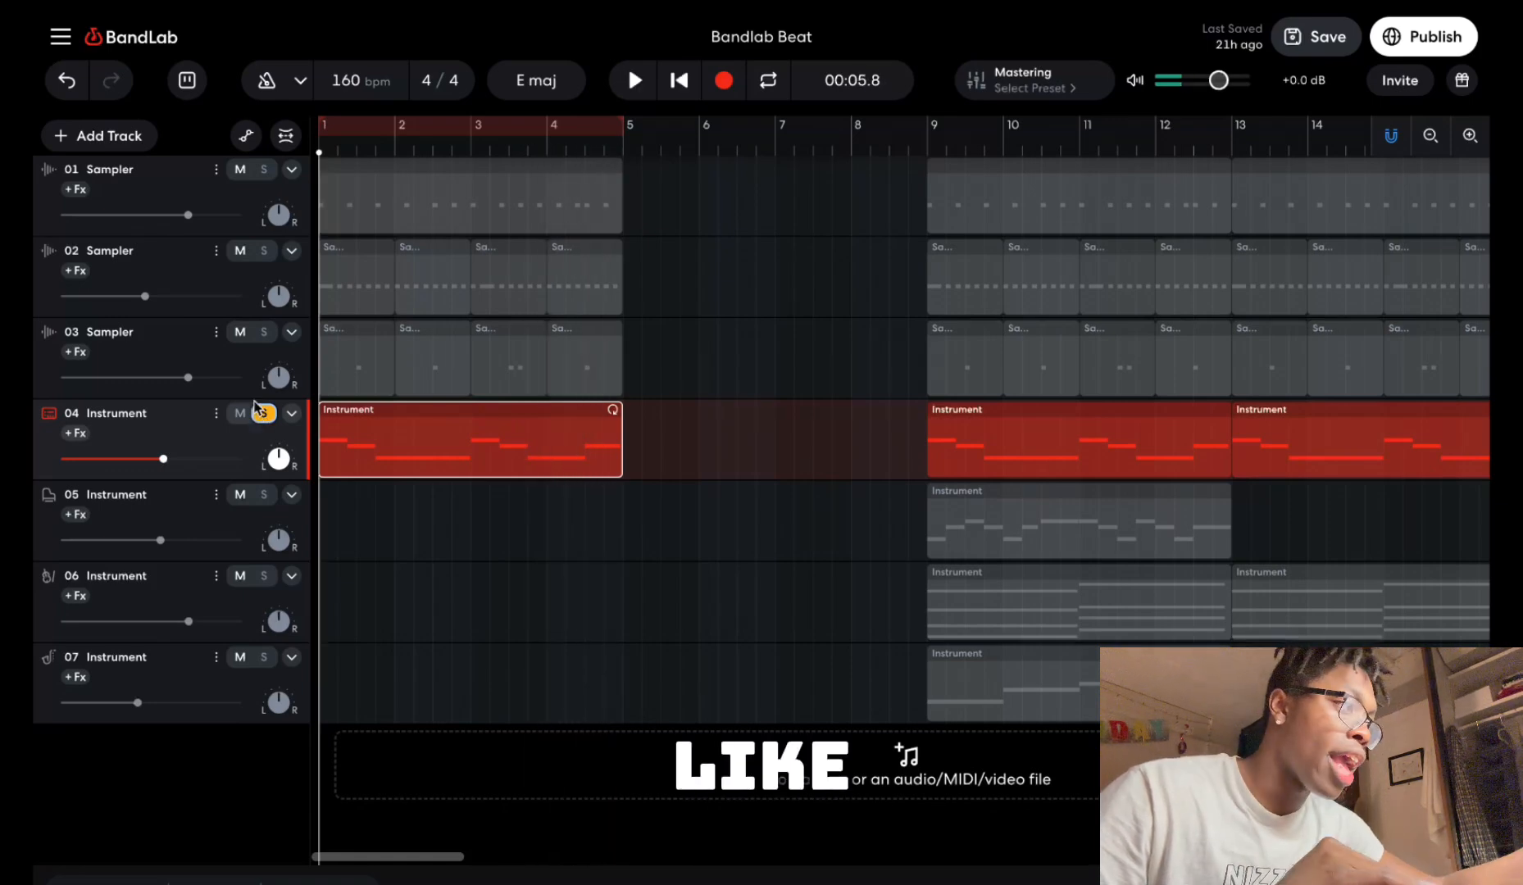
click(263, 414)
key(space)
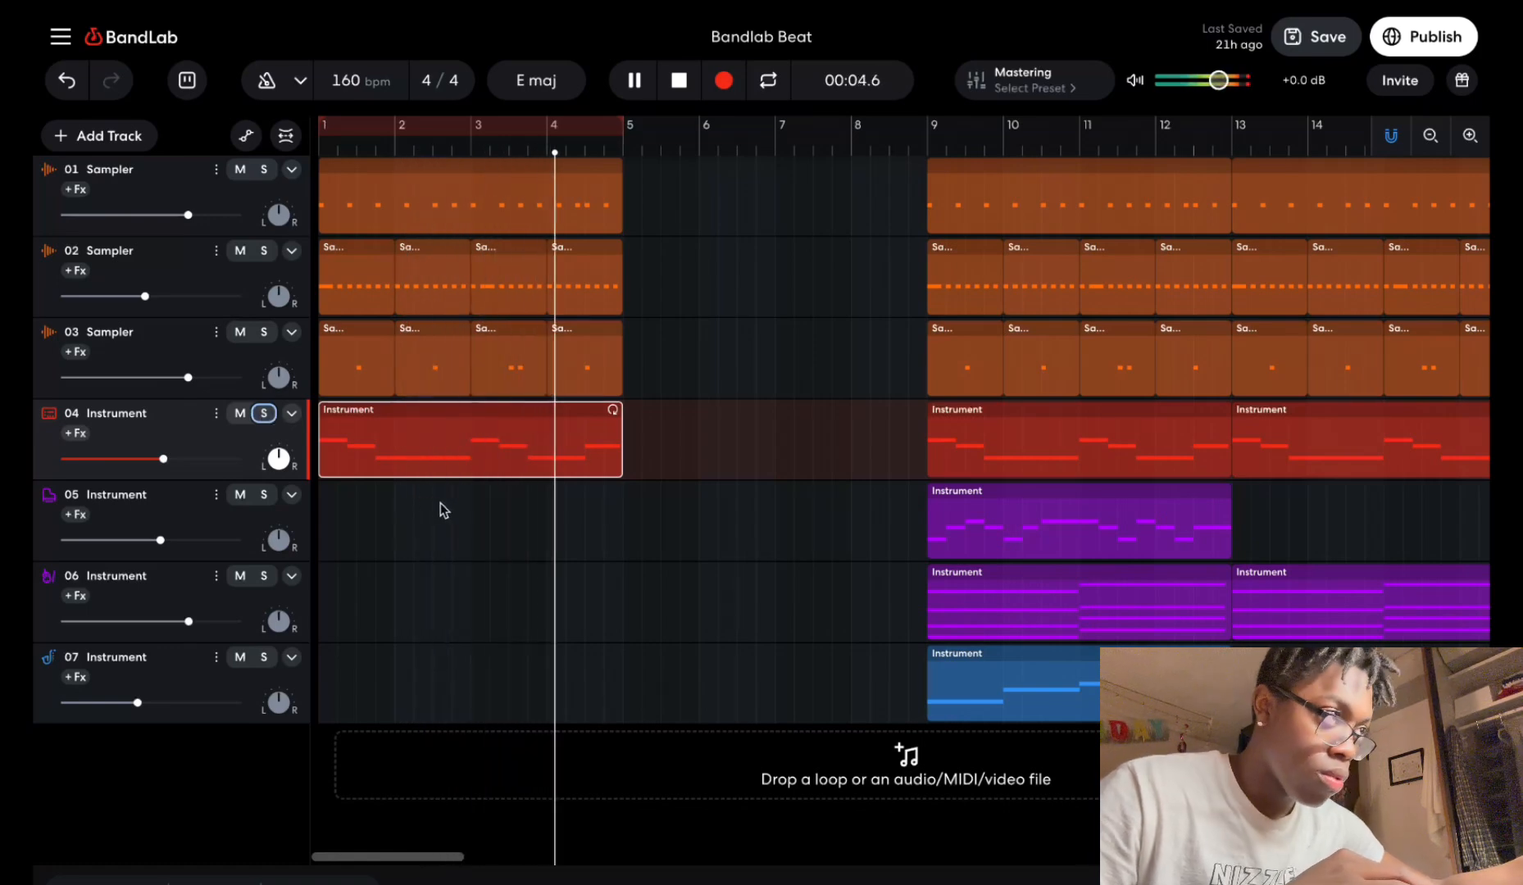
key(space)
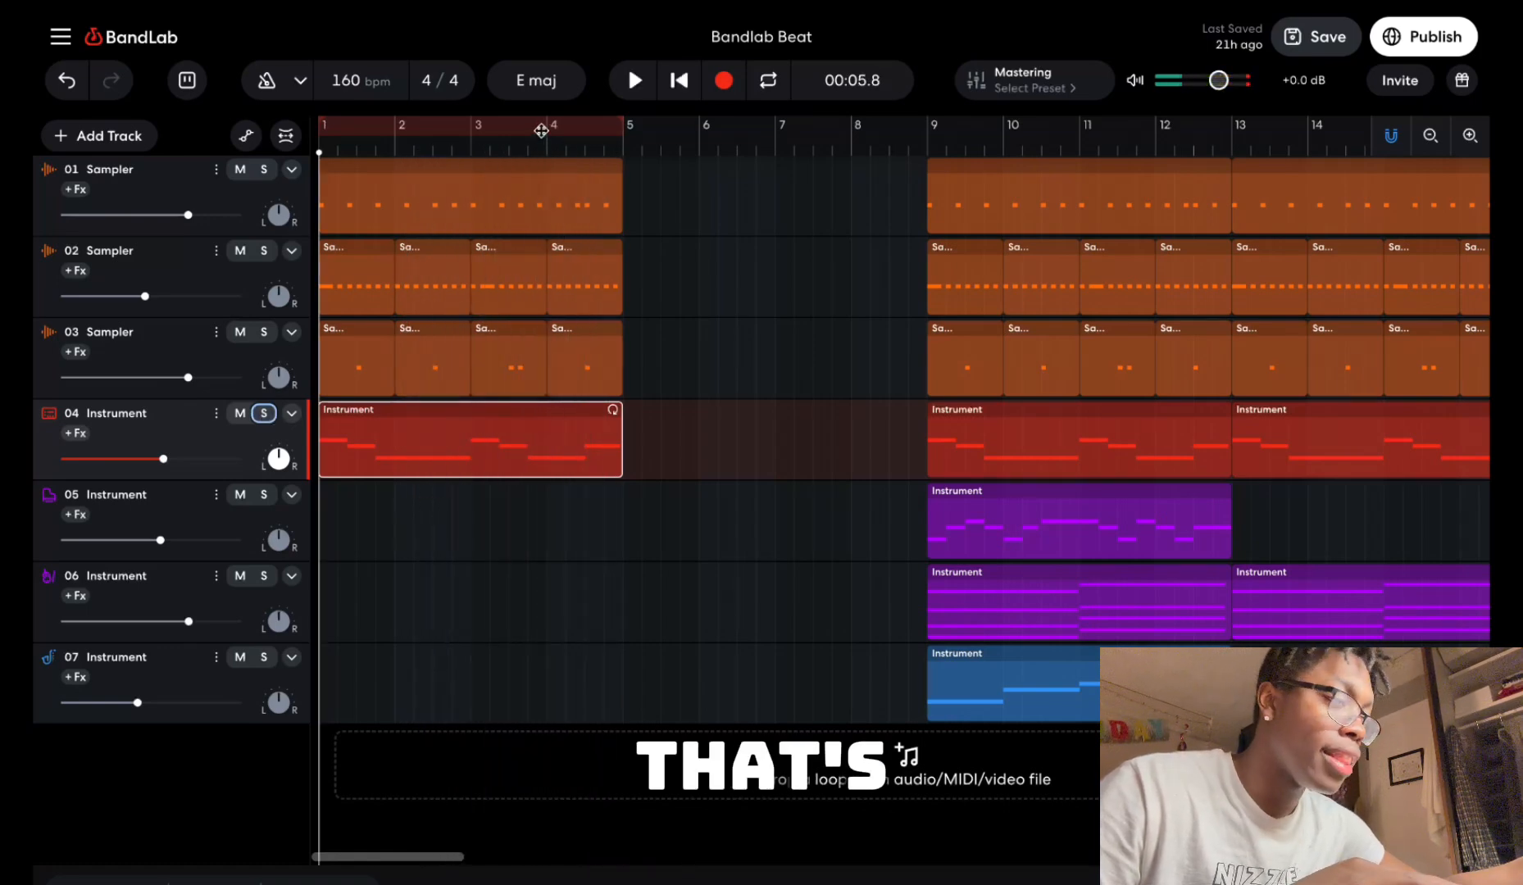
Enable looping over bars 1 to 4 and copy the piano clip at bar 9 of Instrument track 05 to bar 1 of the same track.
click(541, 131)
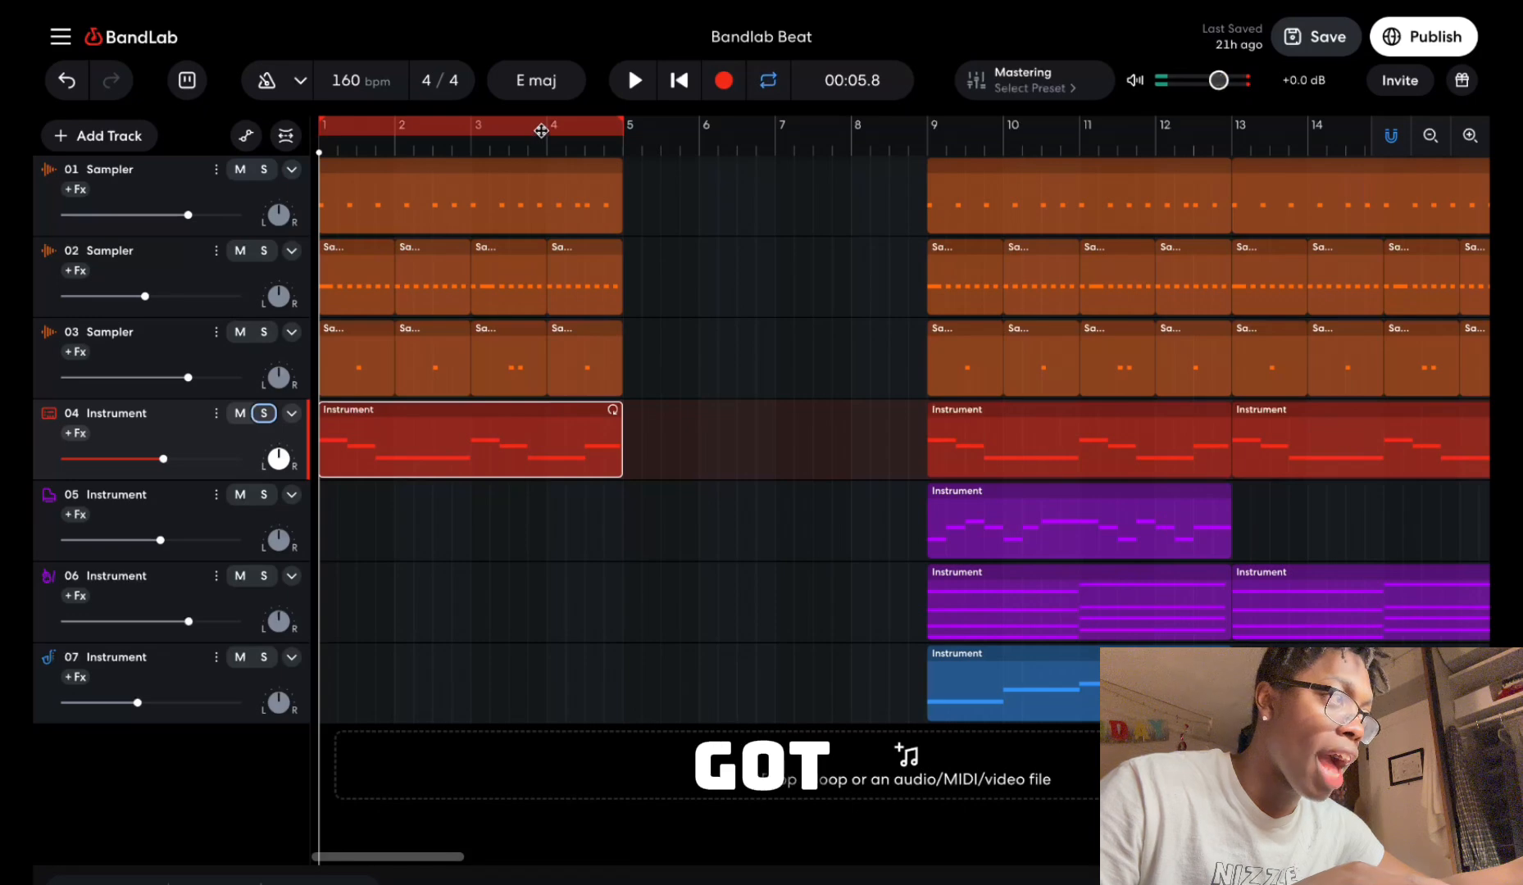
click(972, 549)
key(ctrl+c)
key(ctrl+v)
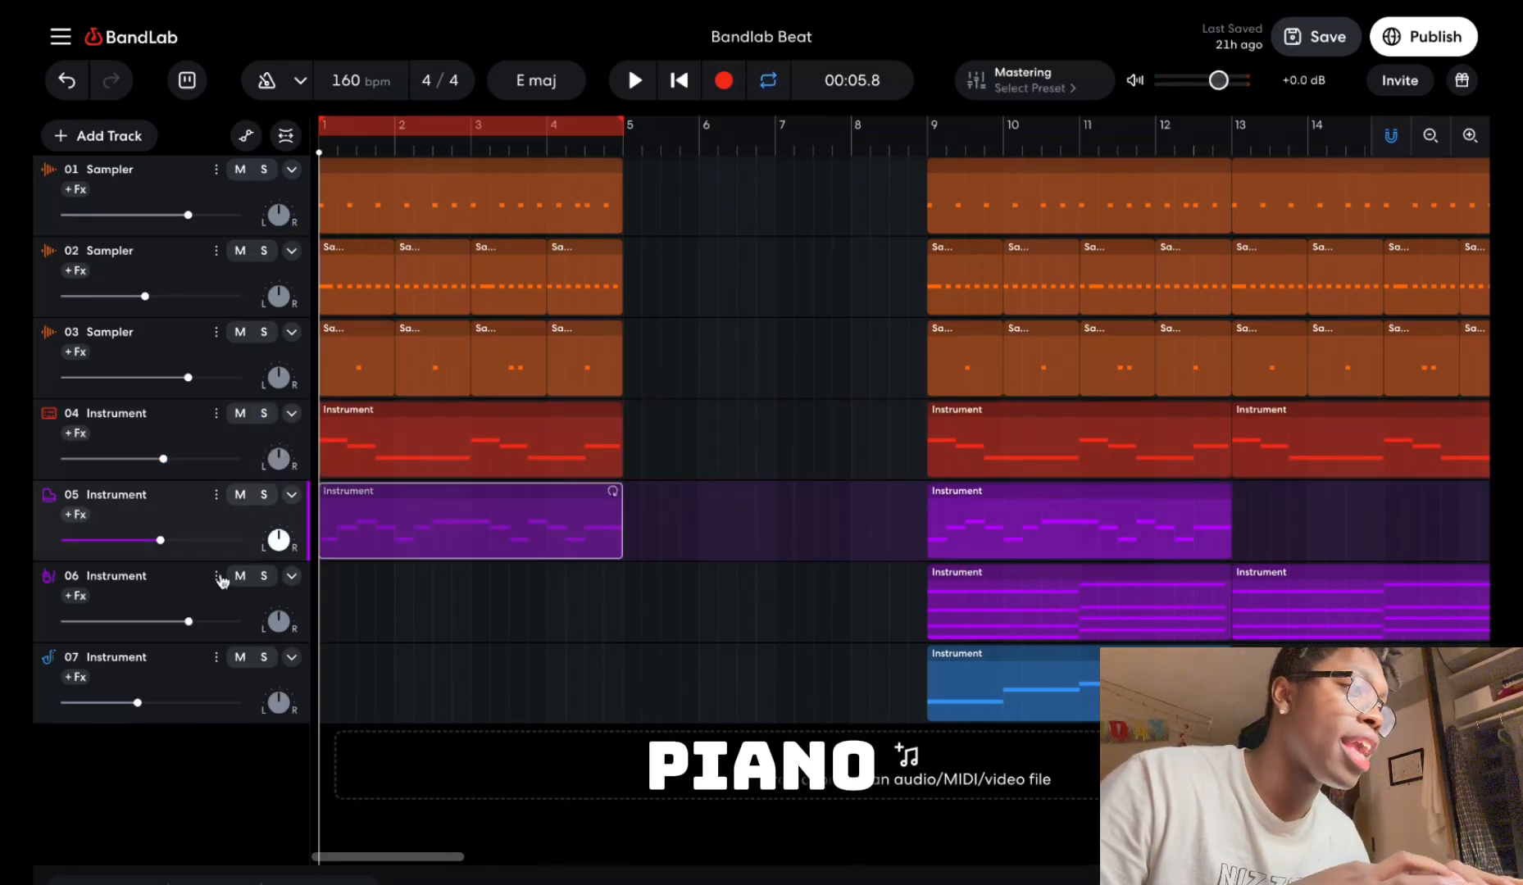
Look over the bar 1 piano clip's MIDI notes, the Studio Grand keyboard and the available new track types.
click(319, 883)
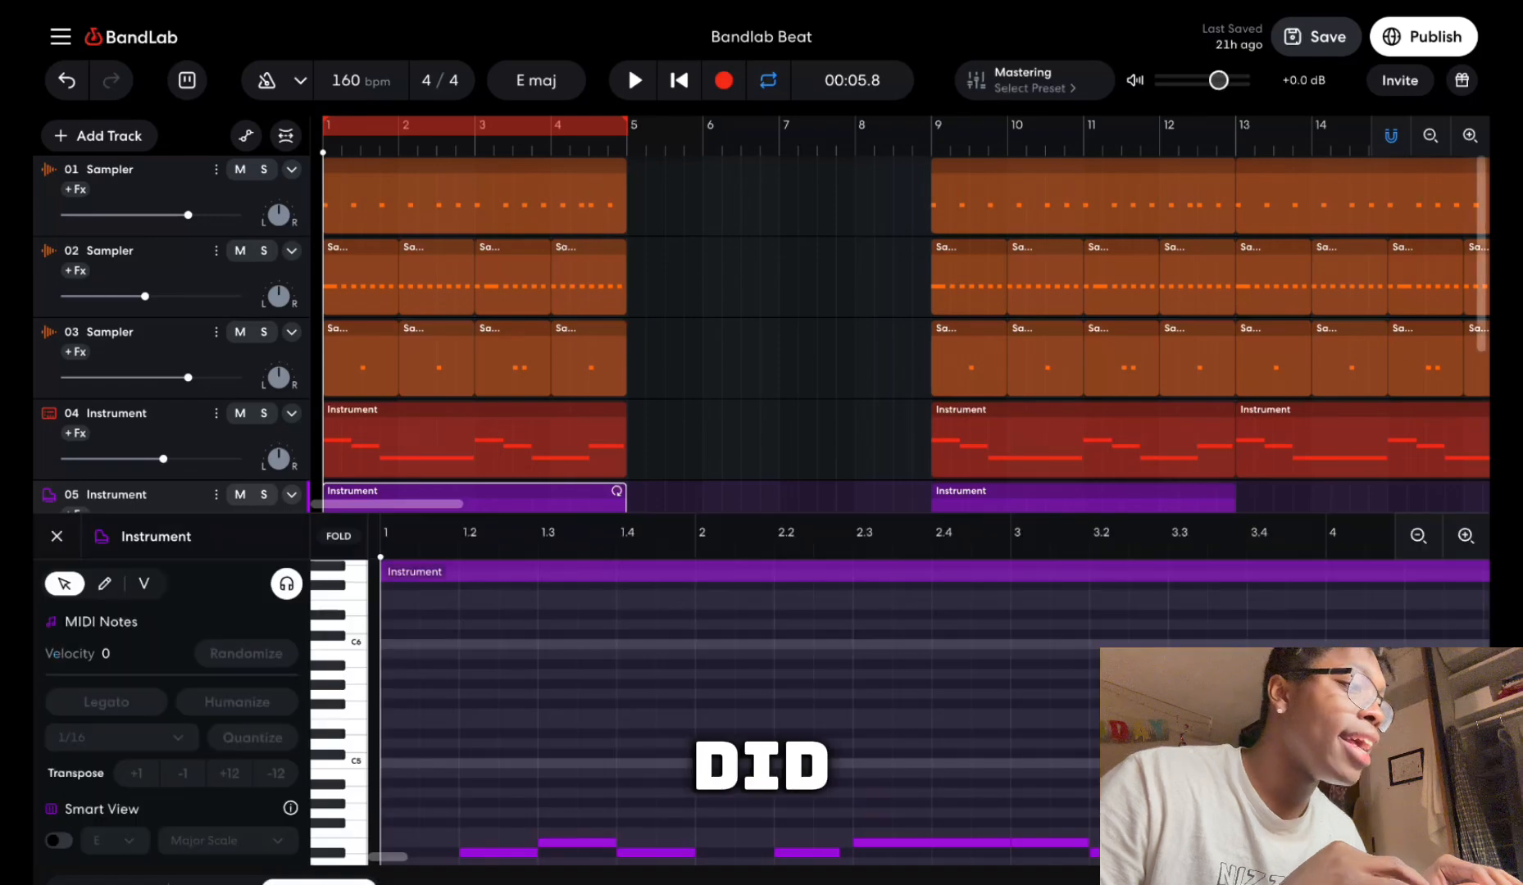
click(108, 883)
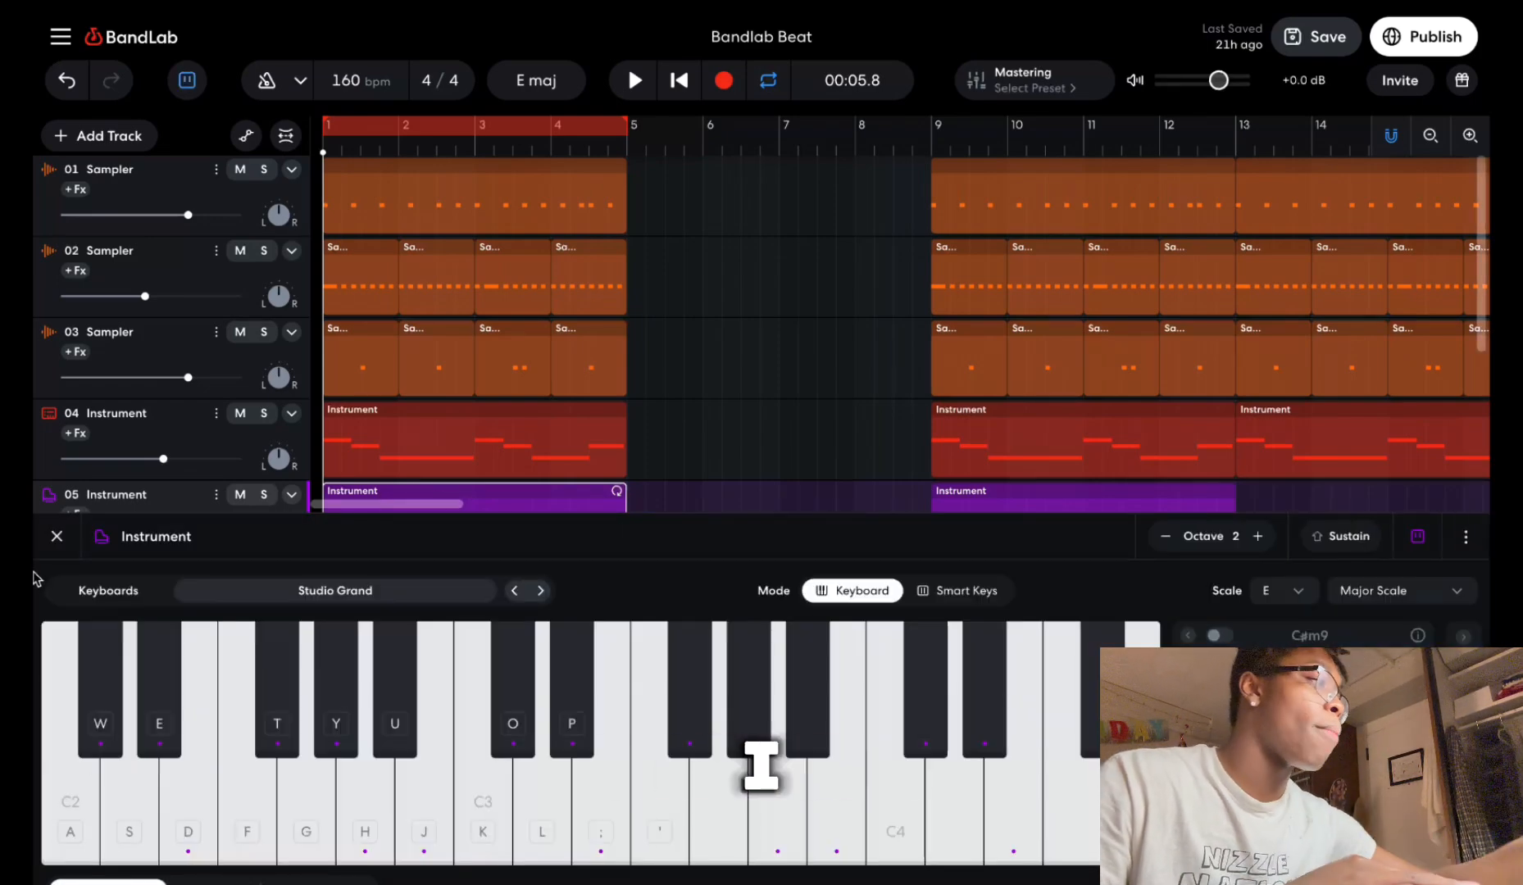
click(54, 540)
click(140, 136)
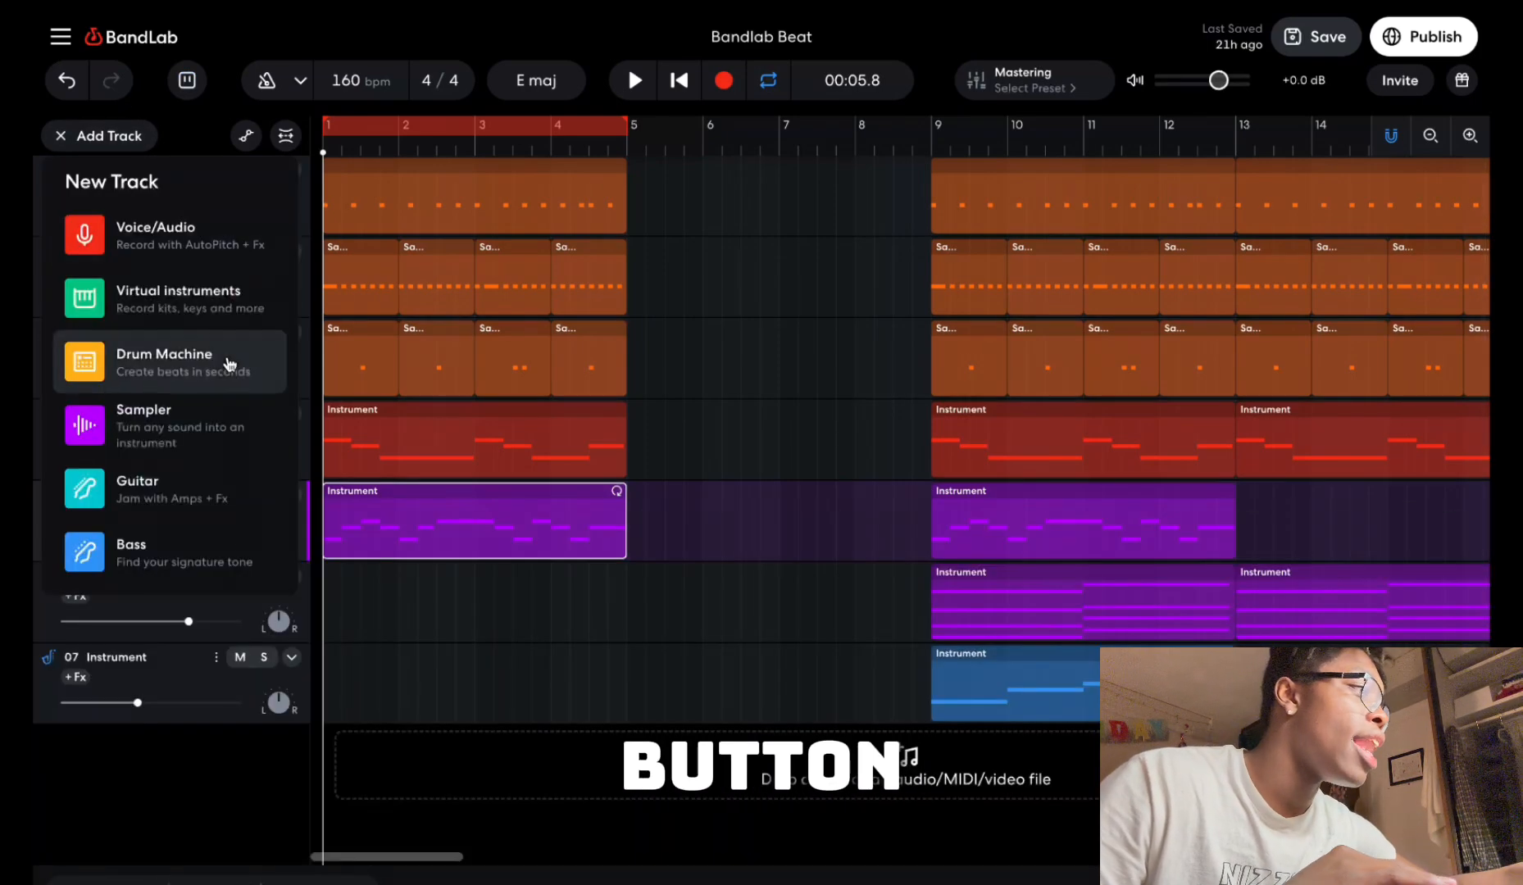
click(190, 819)
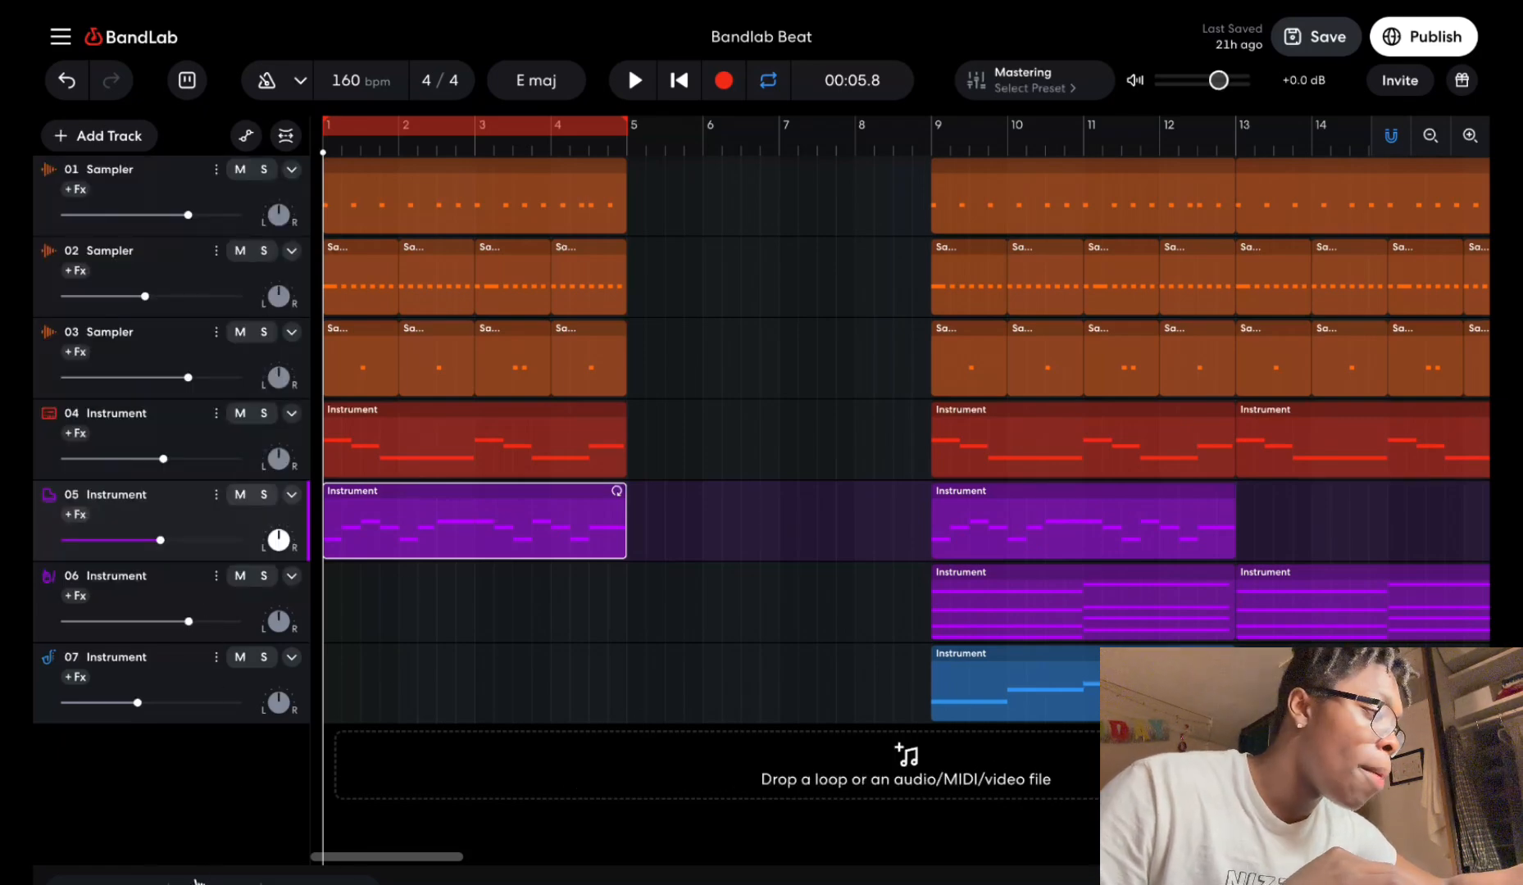
Audition E major scale notes D#3, C#3, B2 and A2 on the Studio Grand keyboard and set its octave to 3.
click(108, 882)
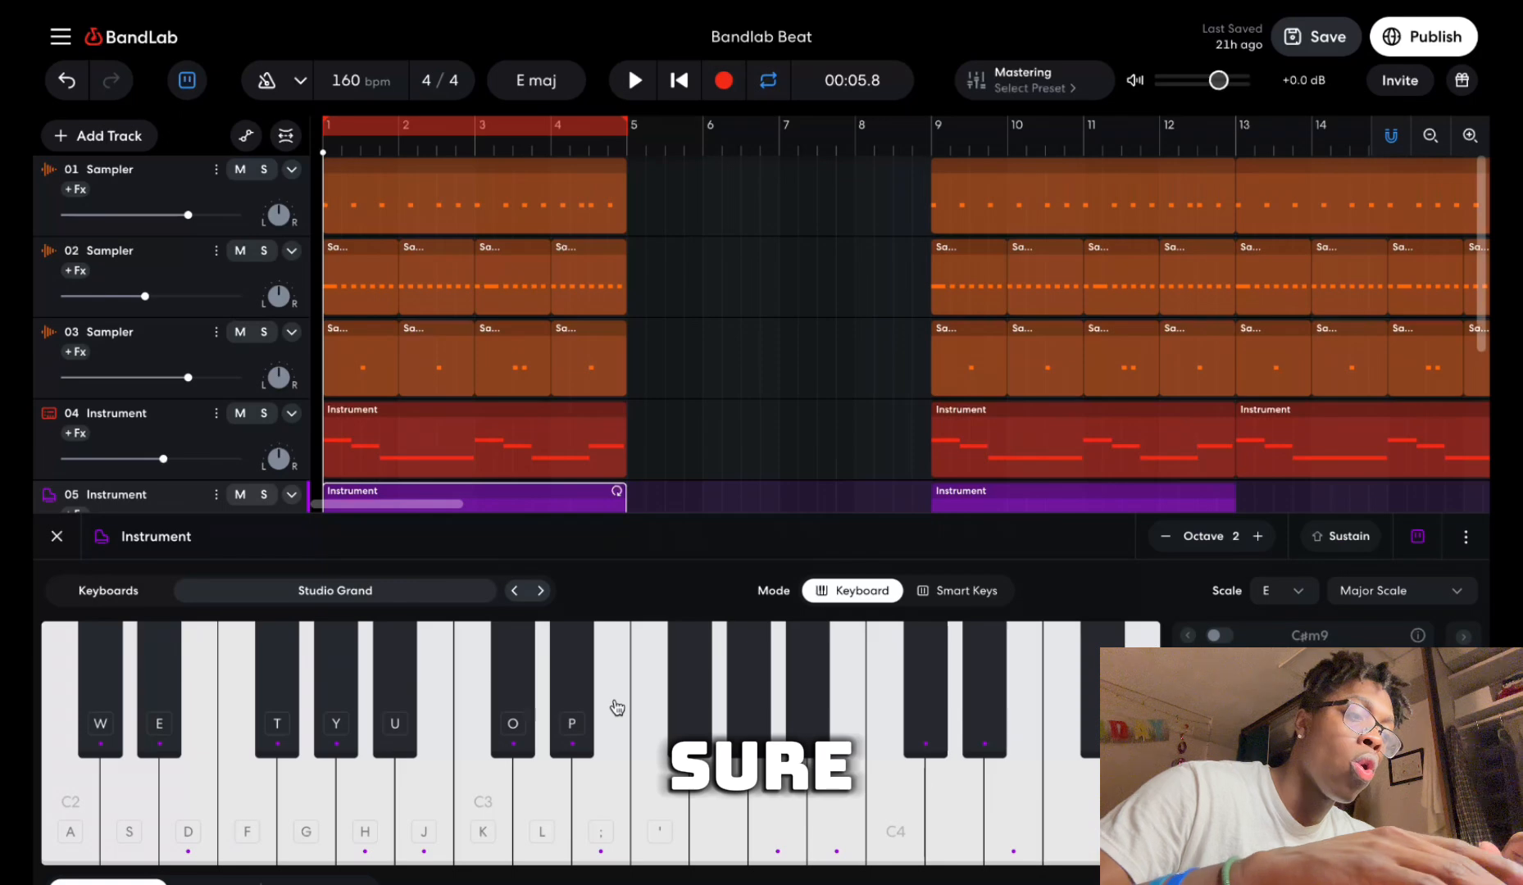
key(p)
key(o)
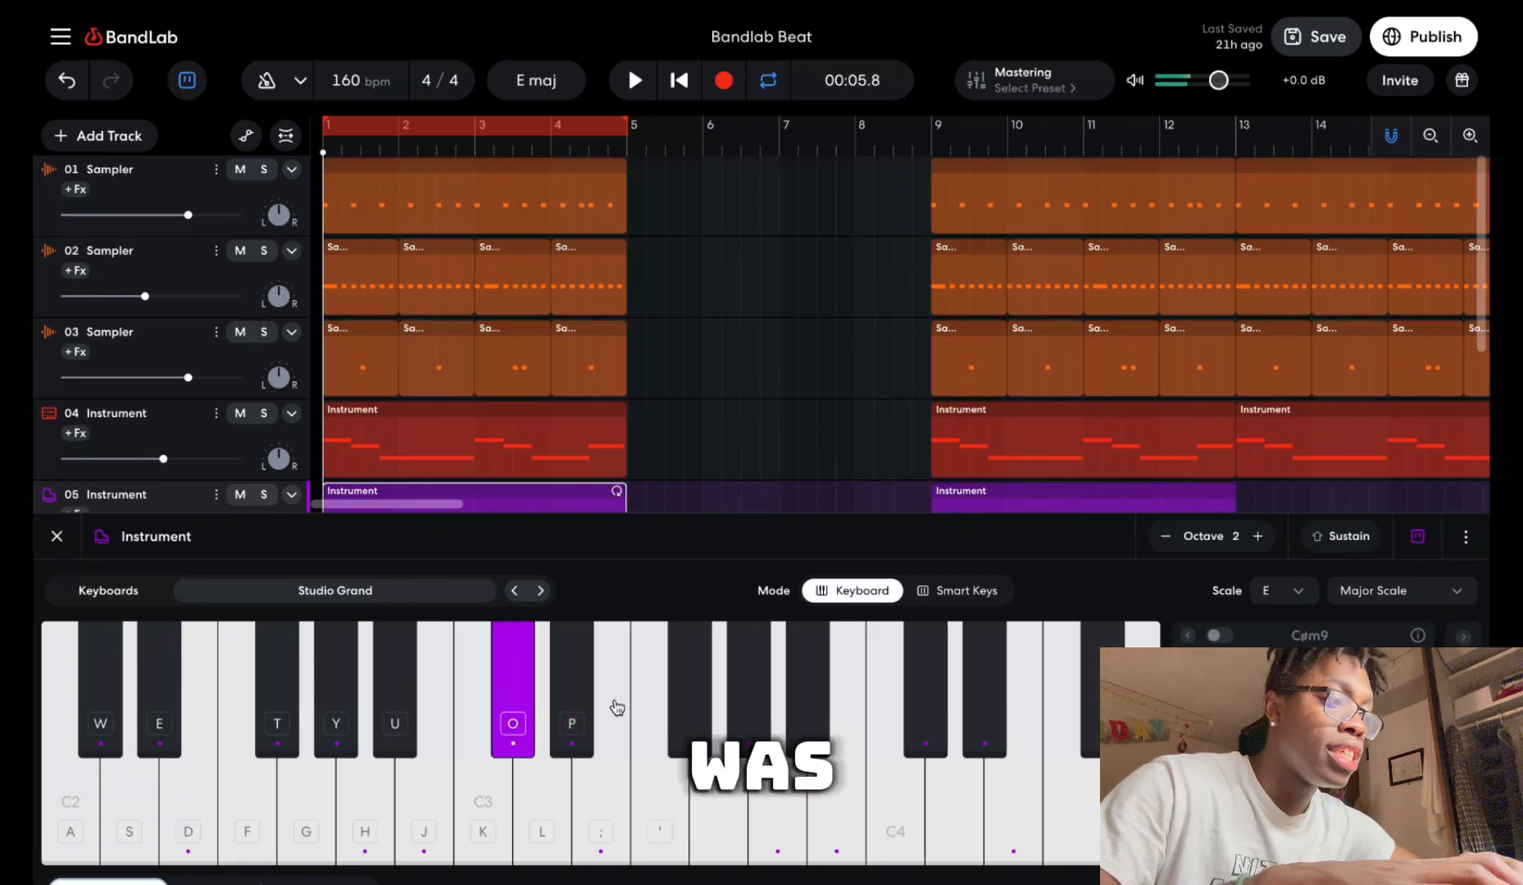
key(j)
key(h)
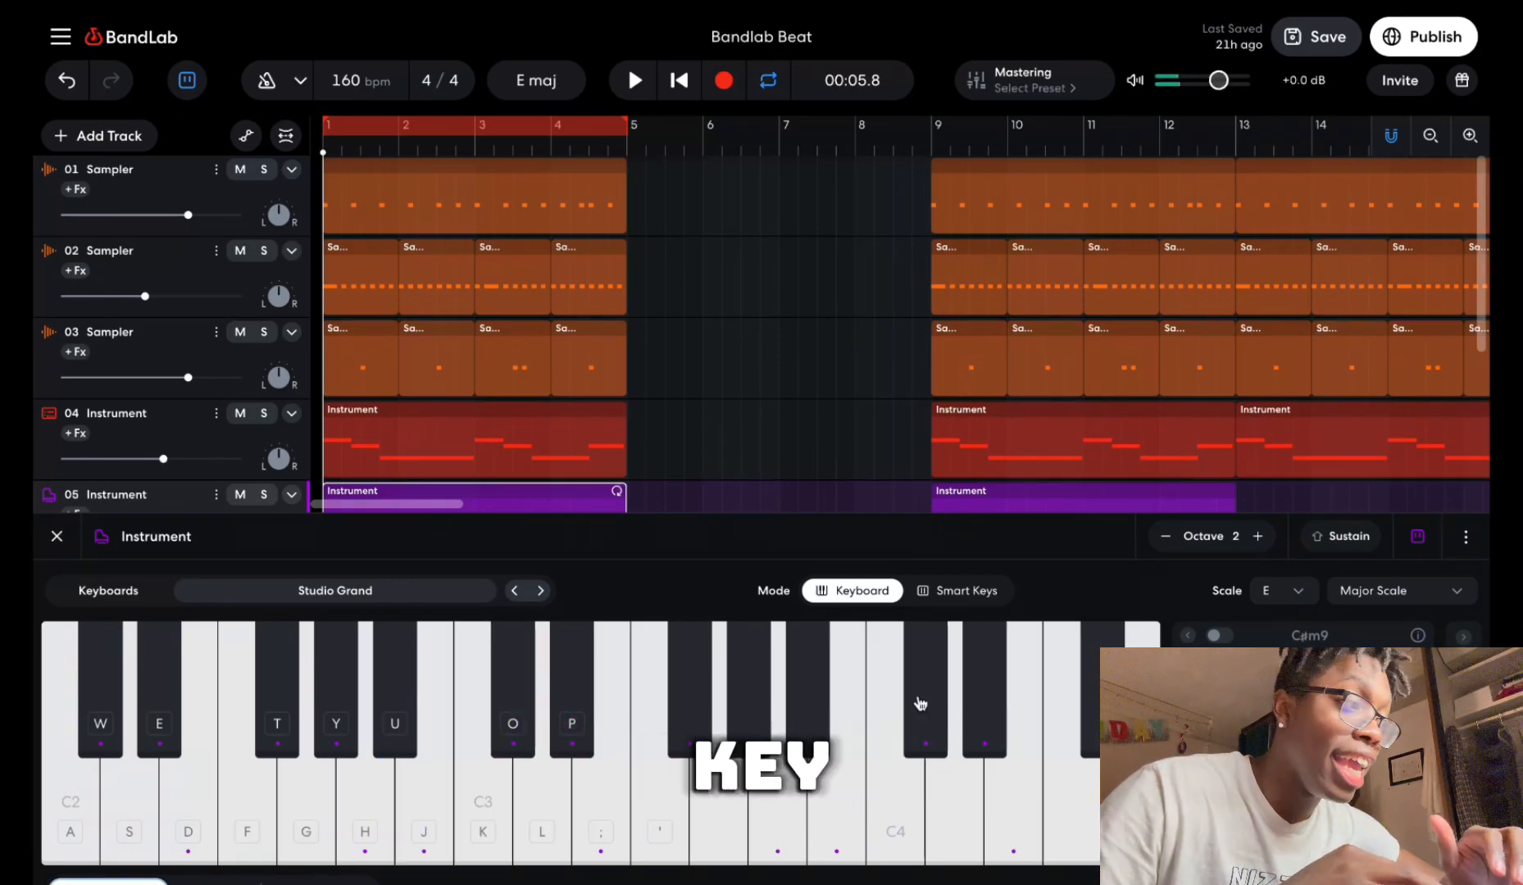
click(1260, 537)
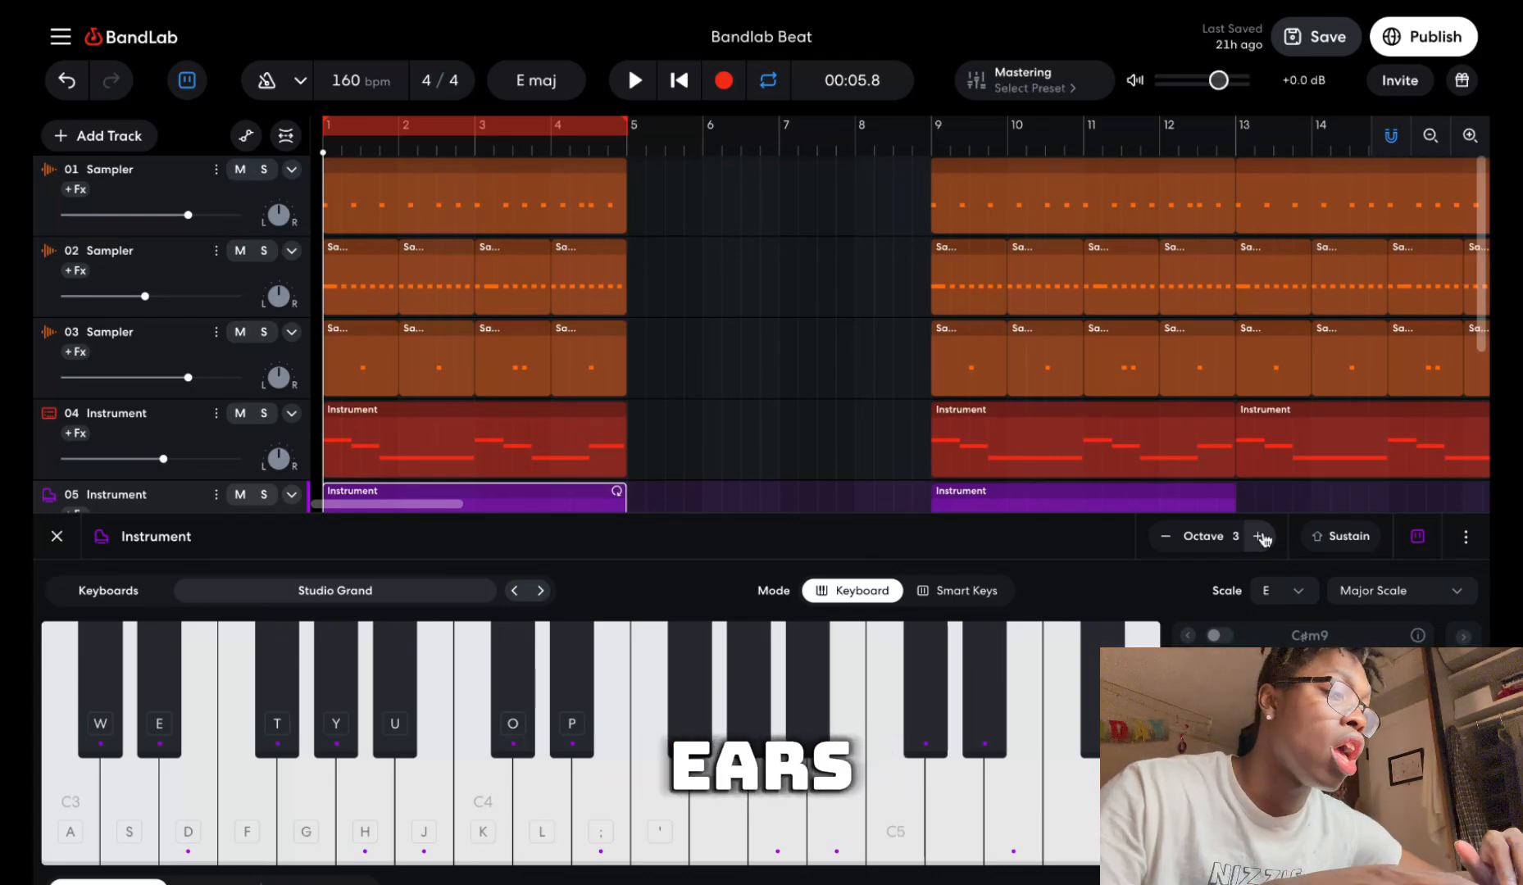
Play the drums, bass and piano together from bar 1, and stop playback.
scroll(863, 329, down, 2)
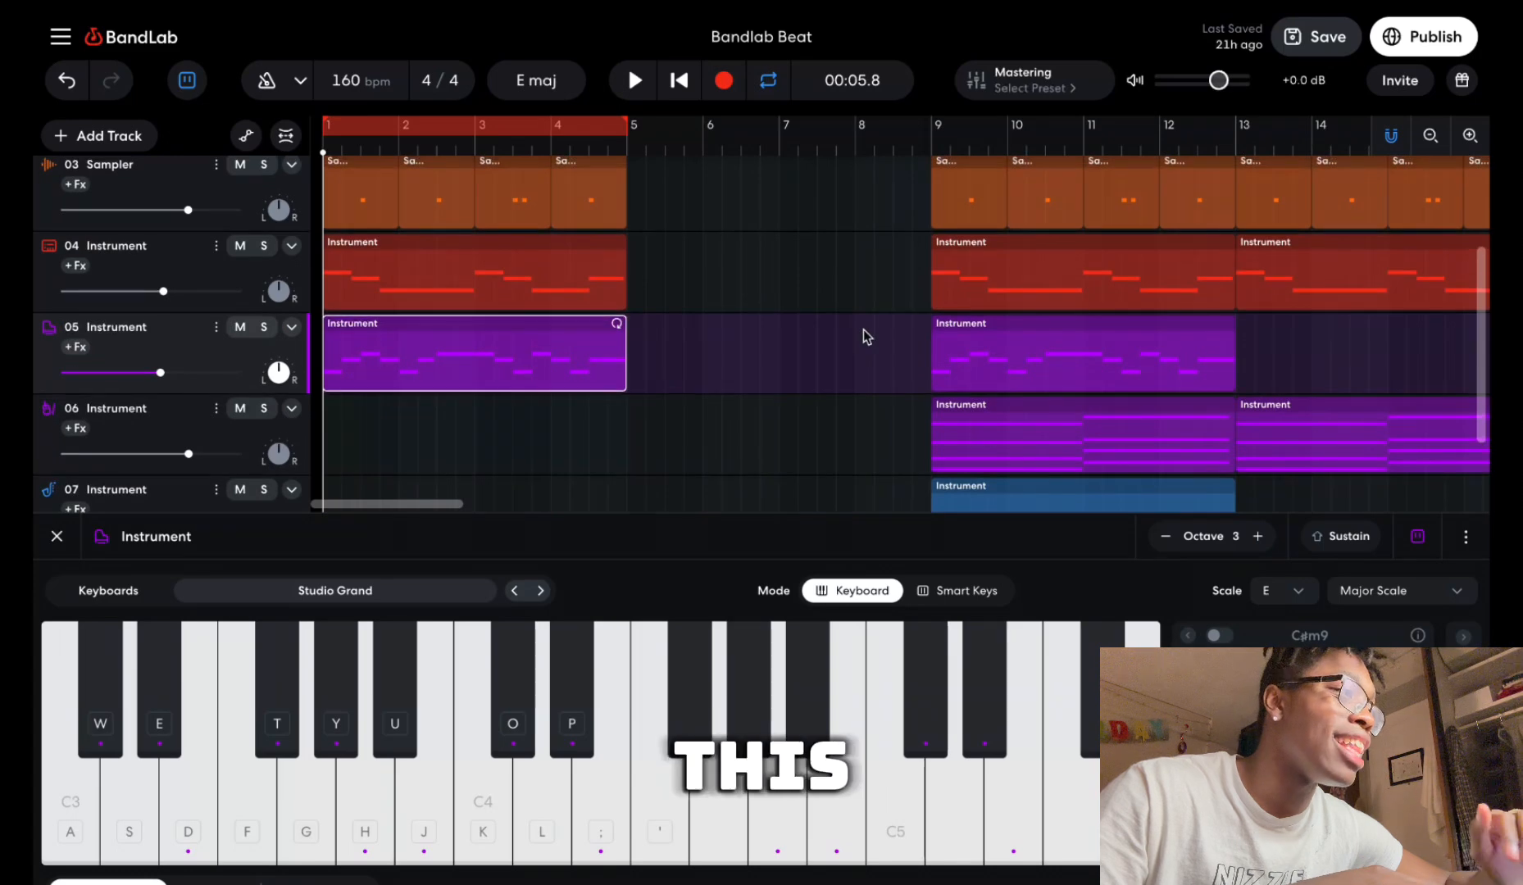
key(space)
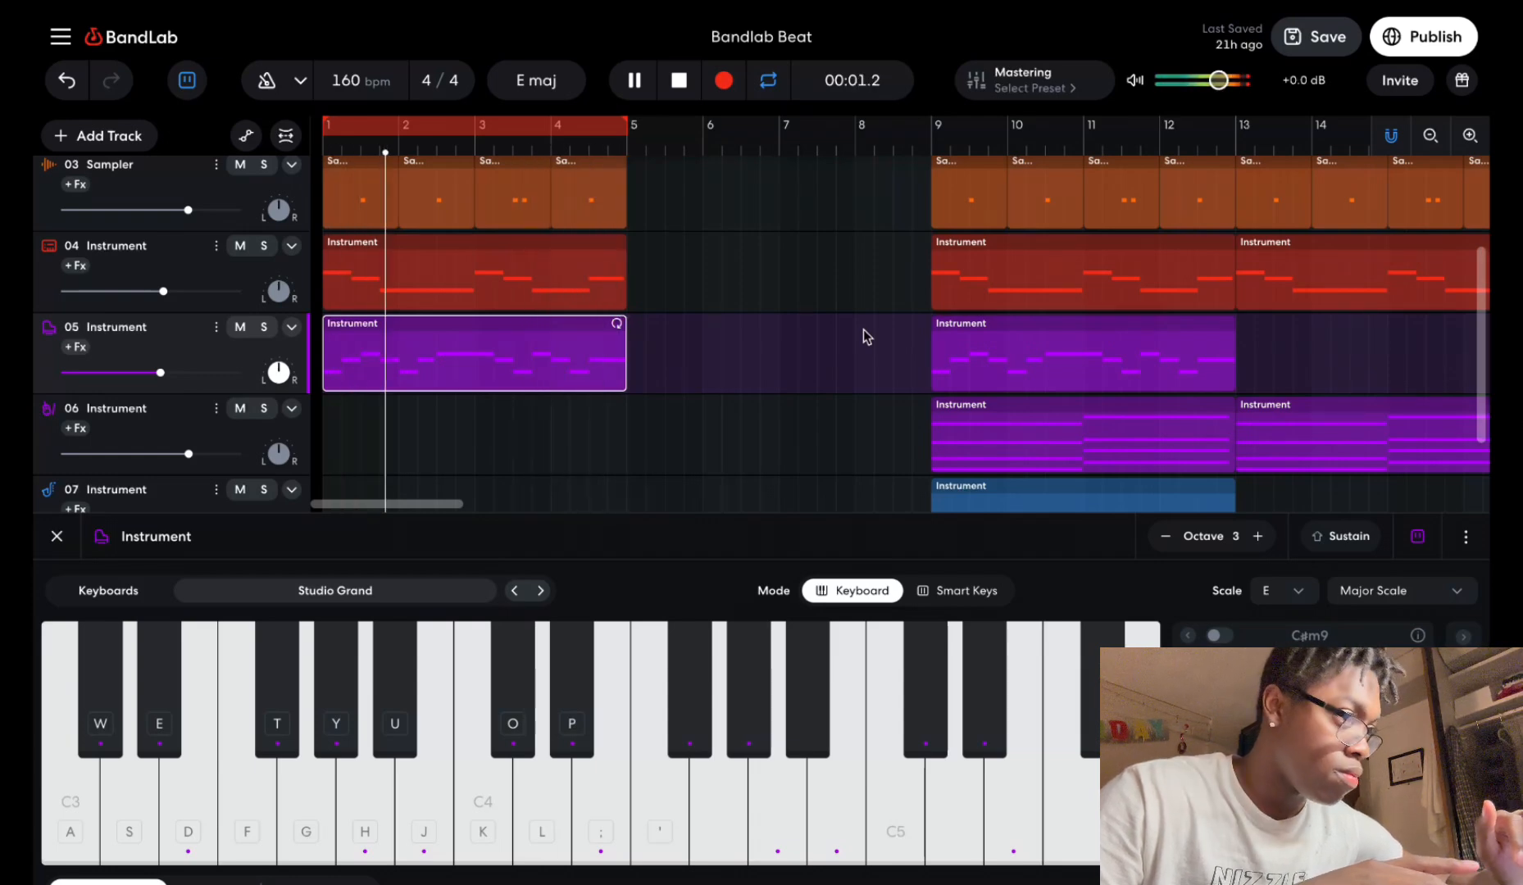
key(space)
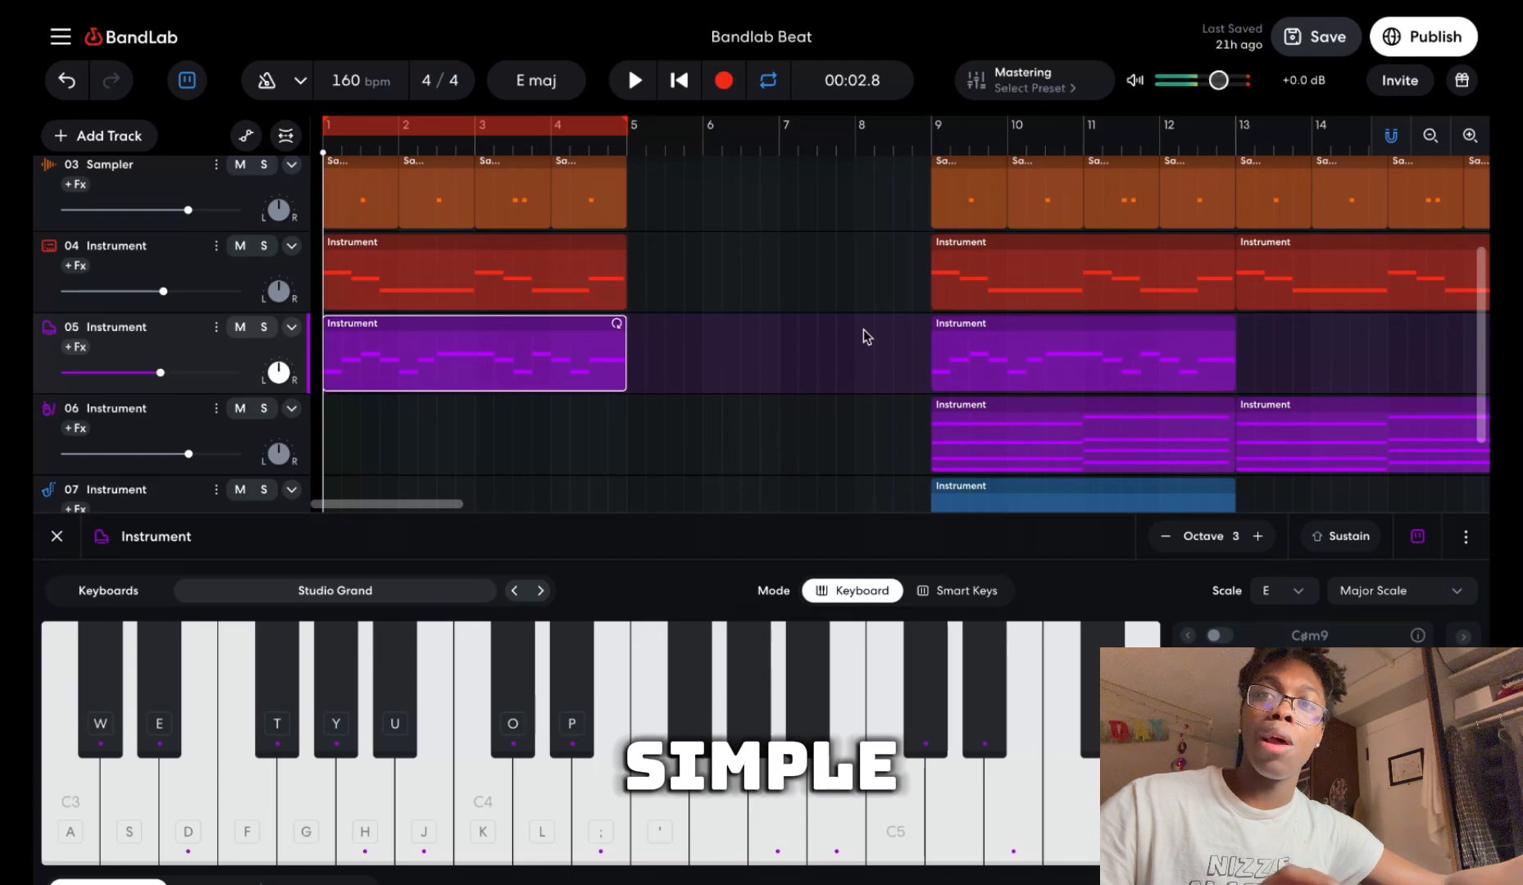
Copy the strings clip at bar 9 of Instrument track 06 to bar 1 of the same track.
click(1043, 430)
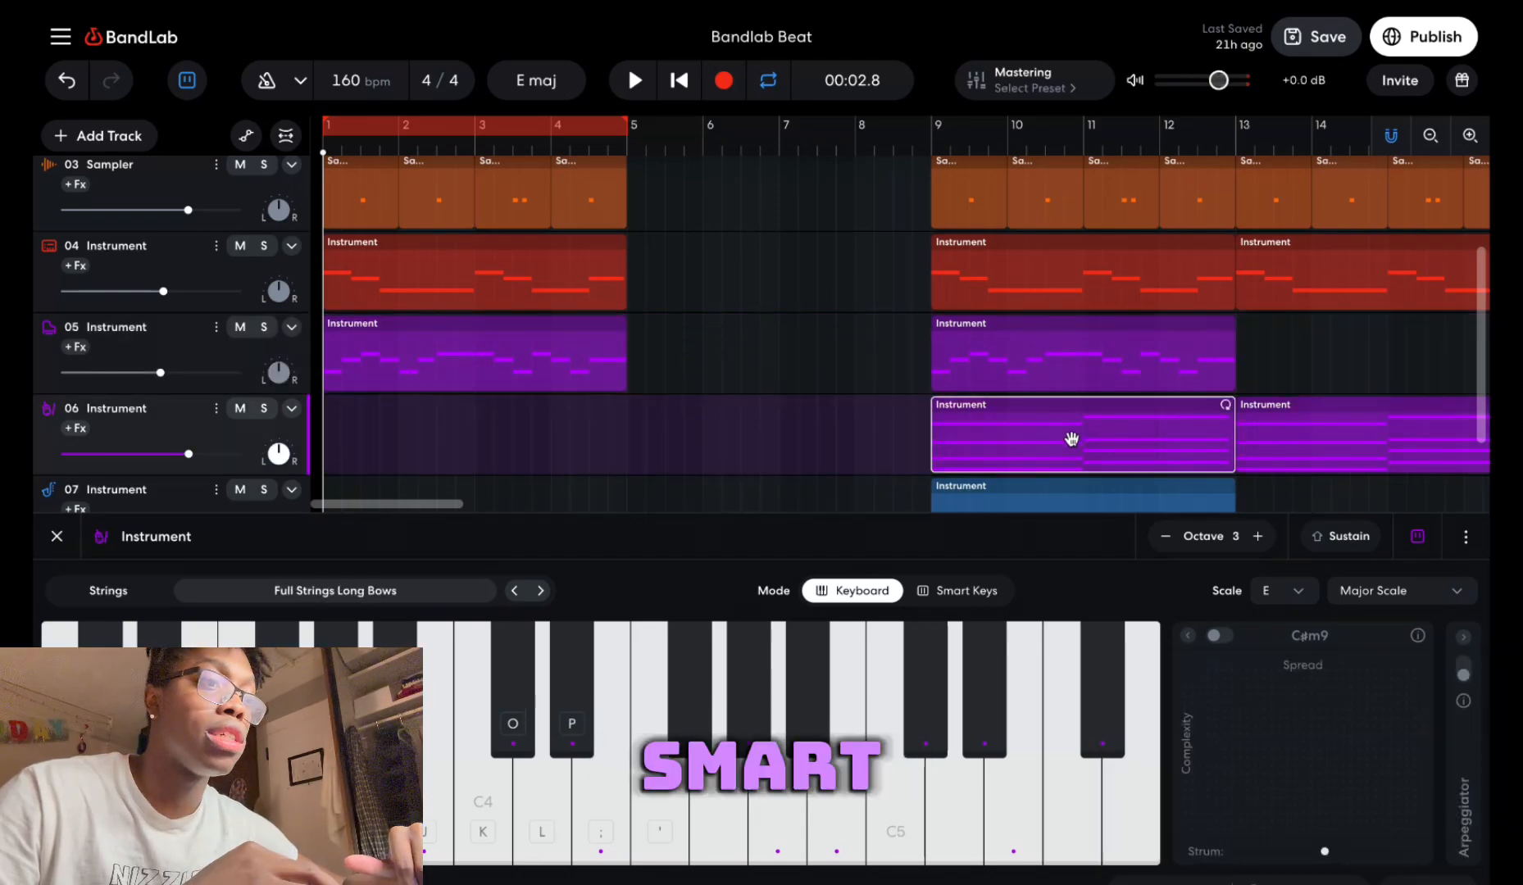
key(ctrl+c)
key(ctrl+v)
drag(391, 402, 372, 392)
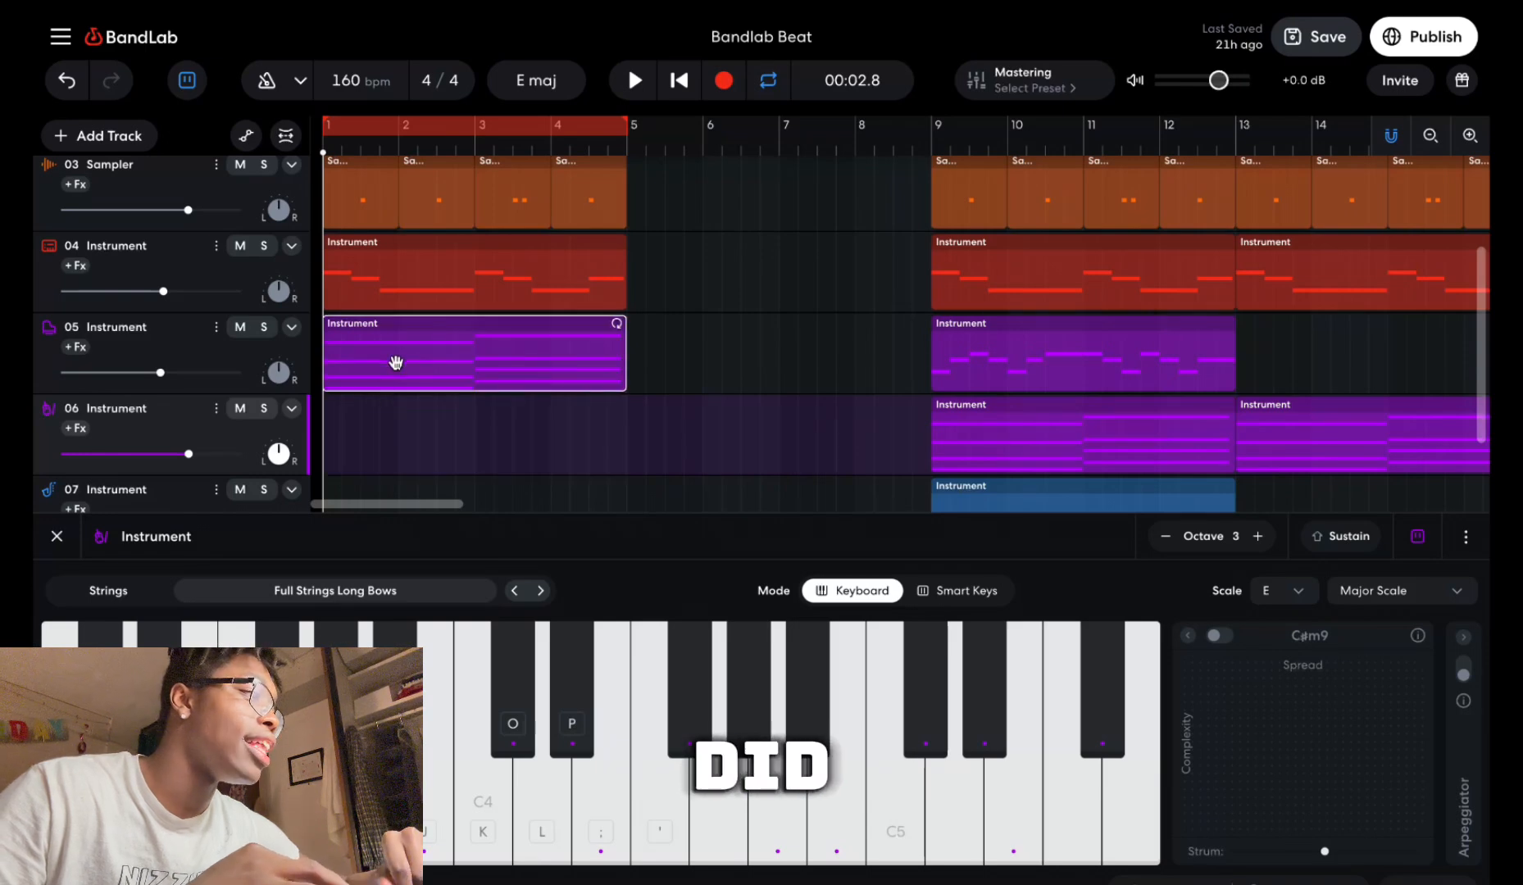
key(ctrl+z)
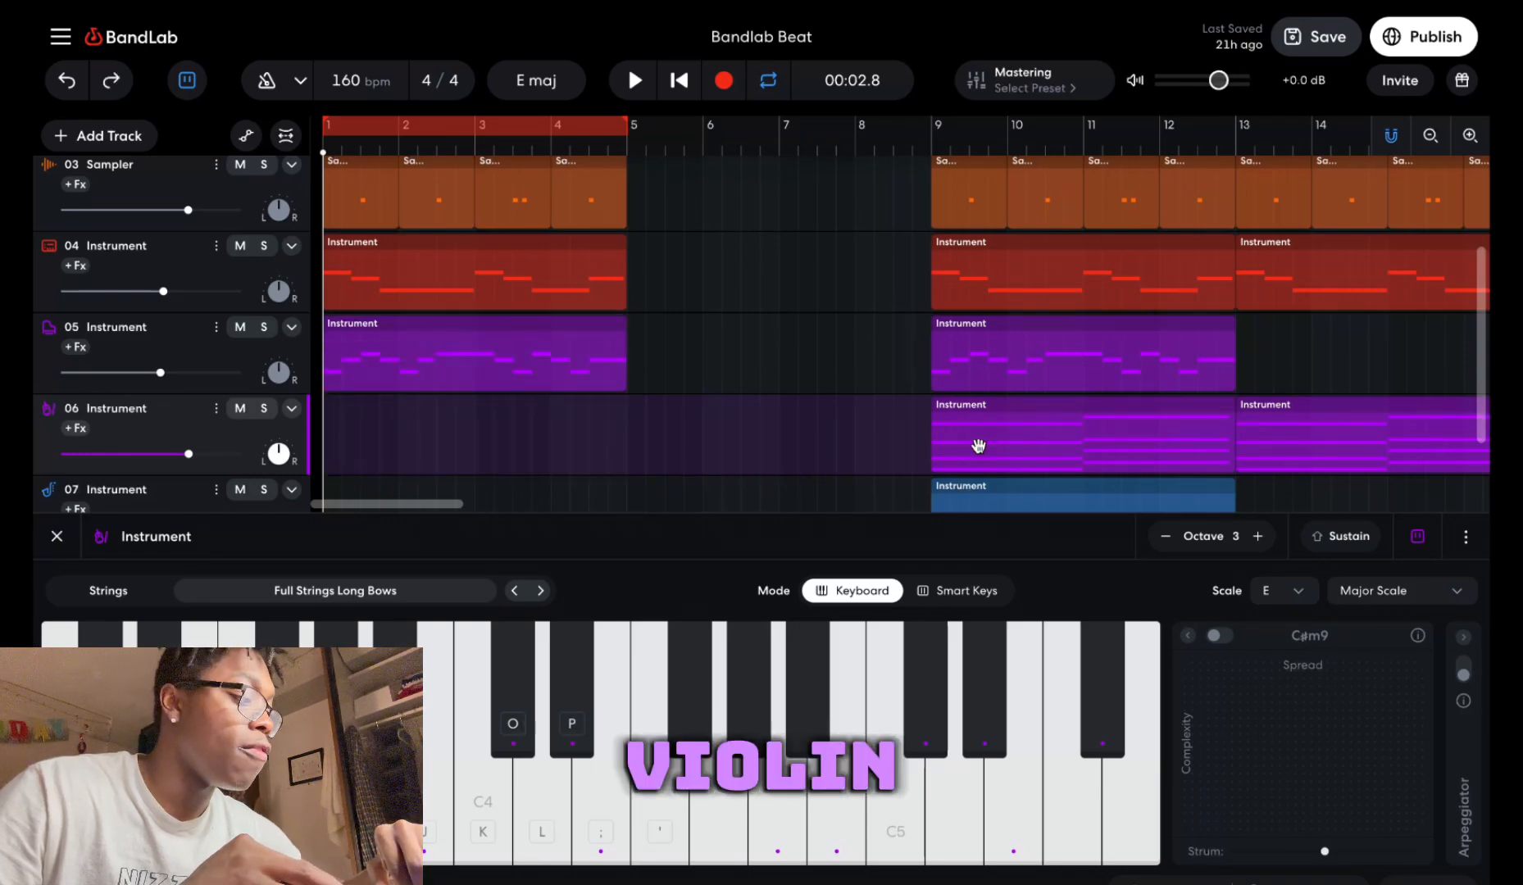
drag(978, 442, 373, 423)
scroll(449, 426, down, 1)
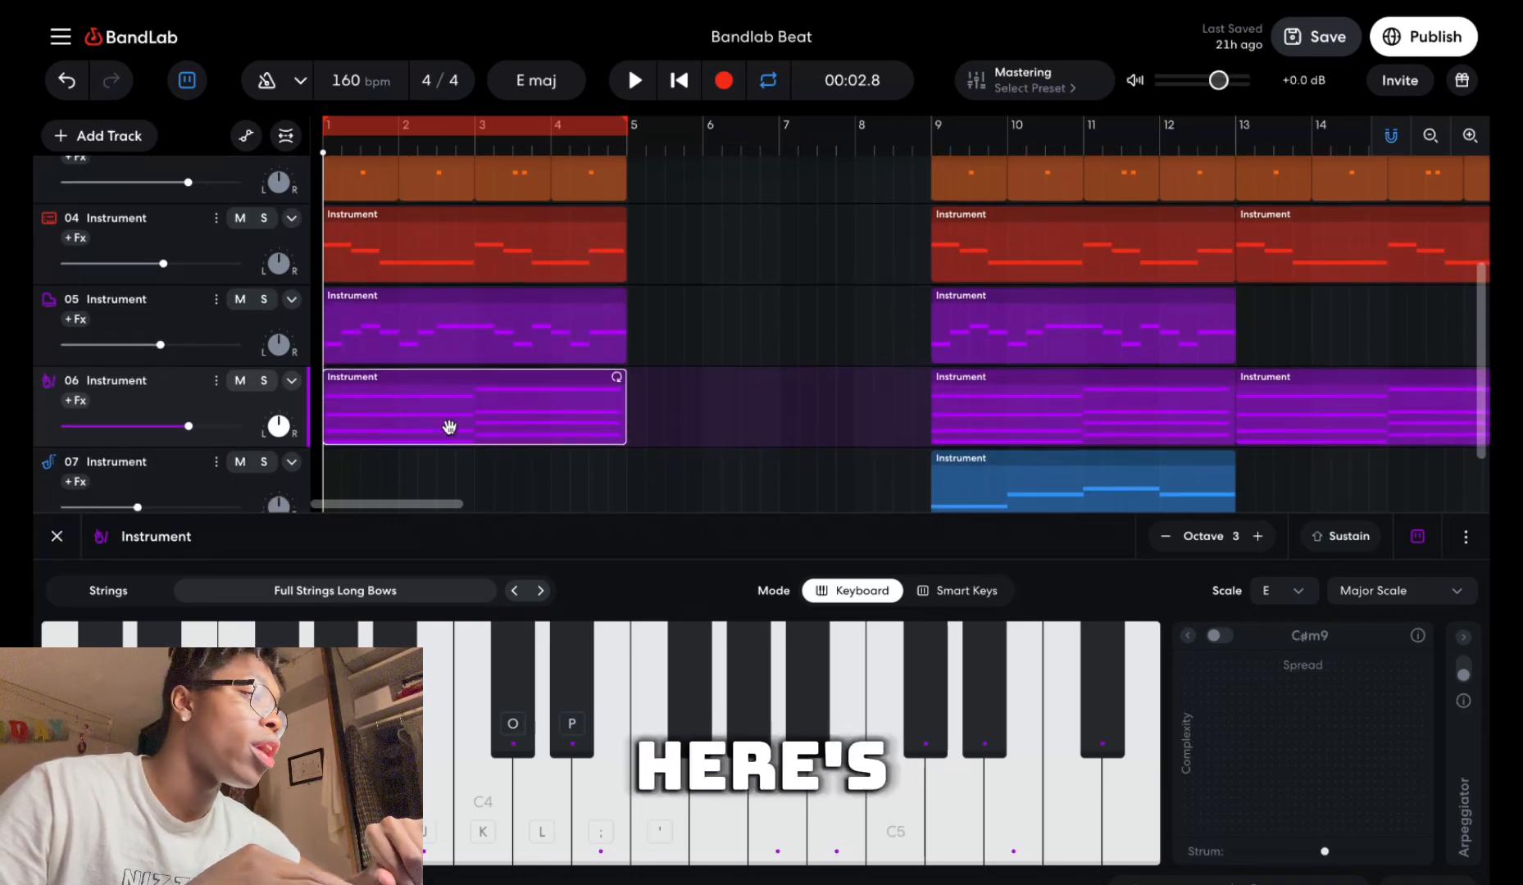
Check the bar 1 strings clip's chords in the MIDI editor, and turn on the strings keyboard's chord pad with minimum complexity and spread.
double_click(424, 407)
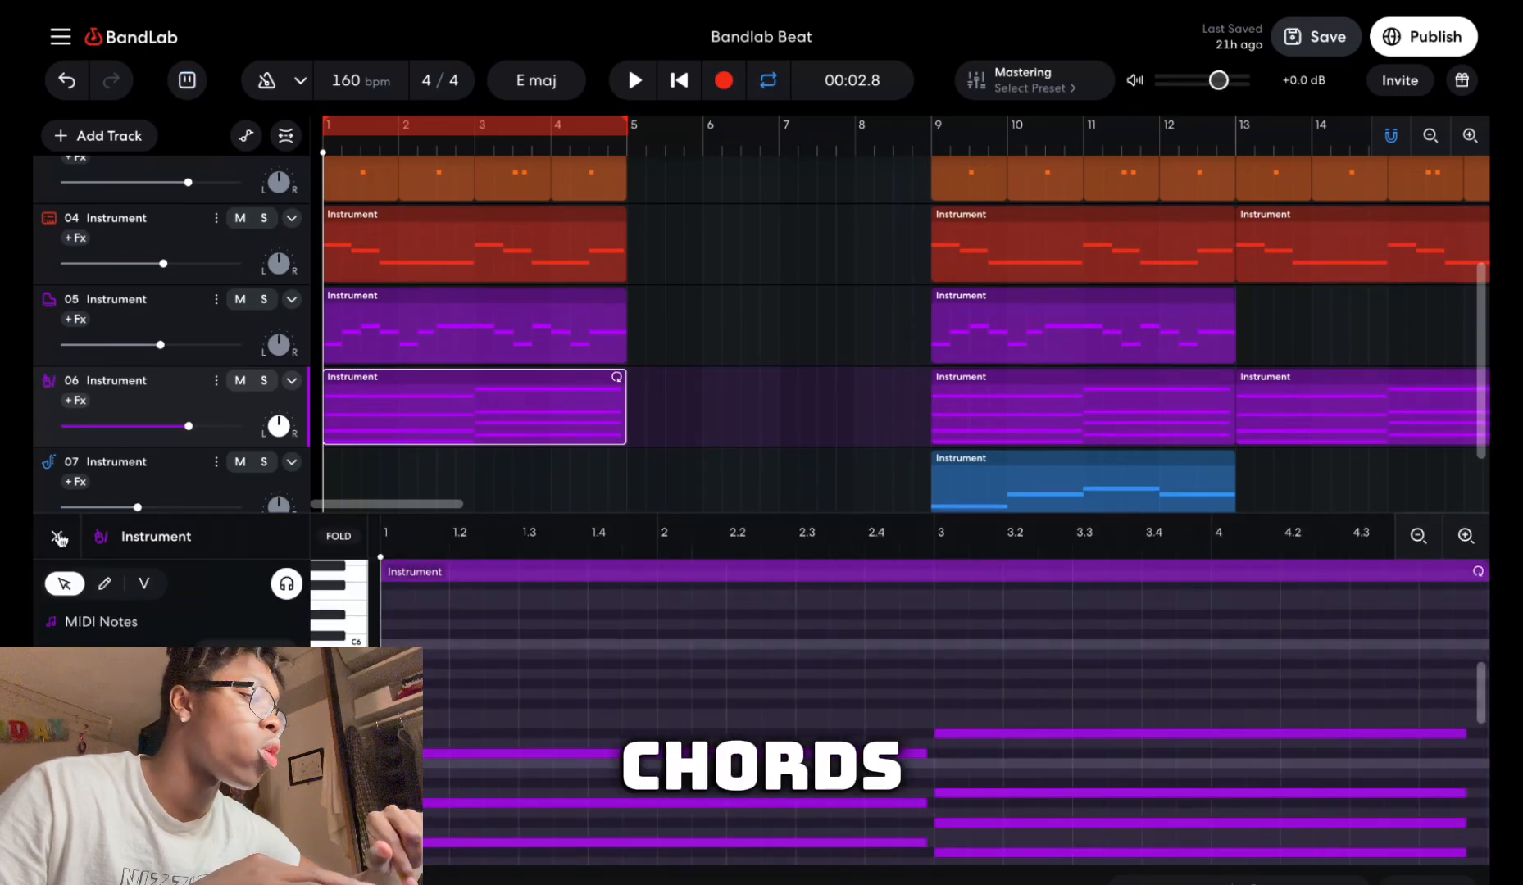
click(59, 539)
click(187, 79)
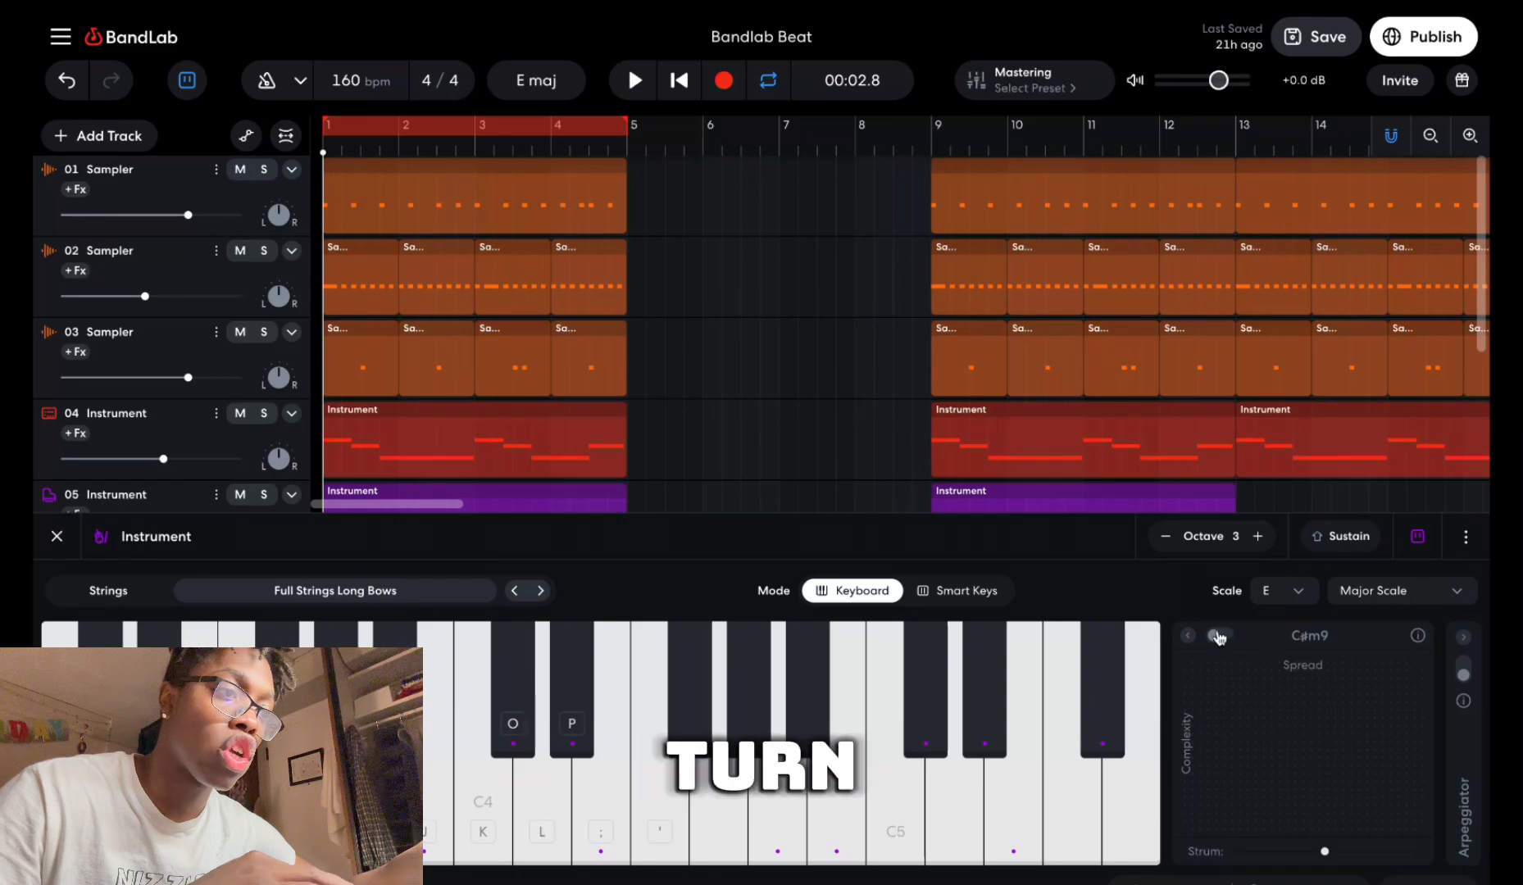
drag(1258, 786, 1341, 652)
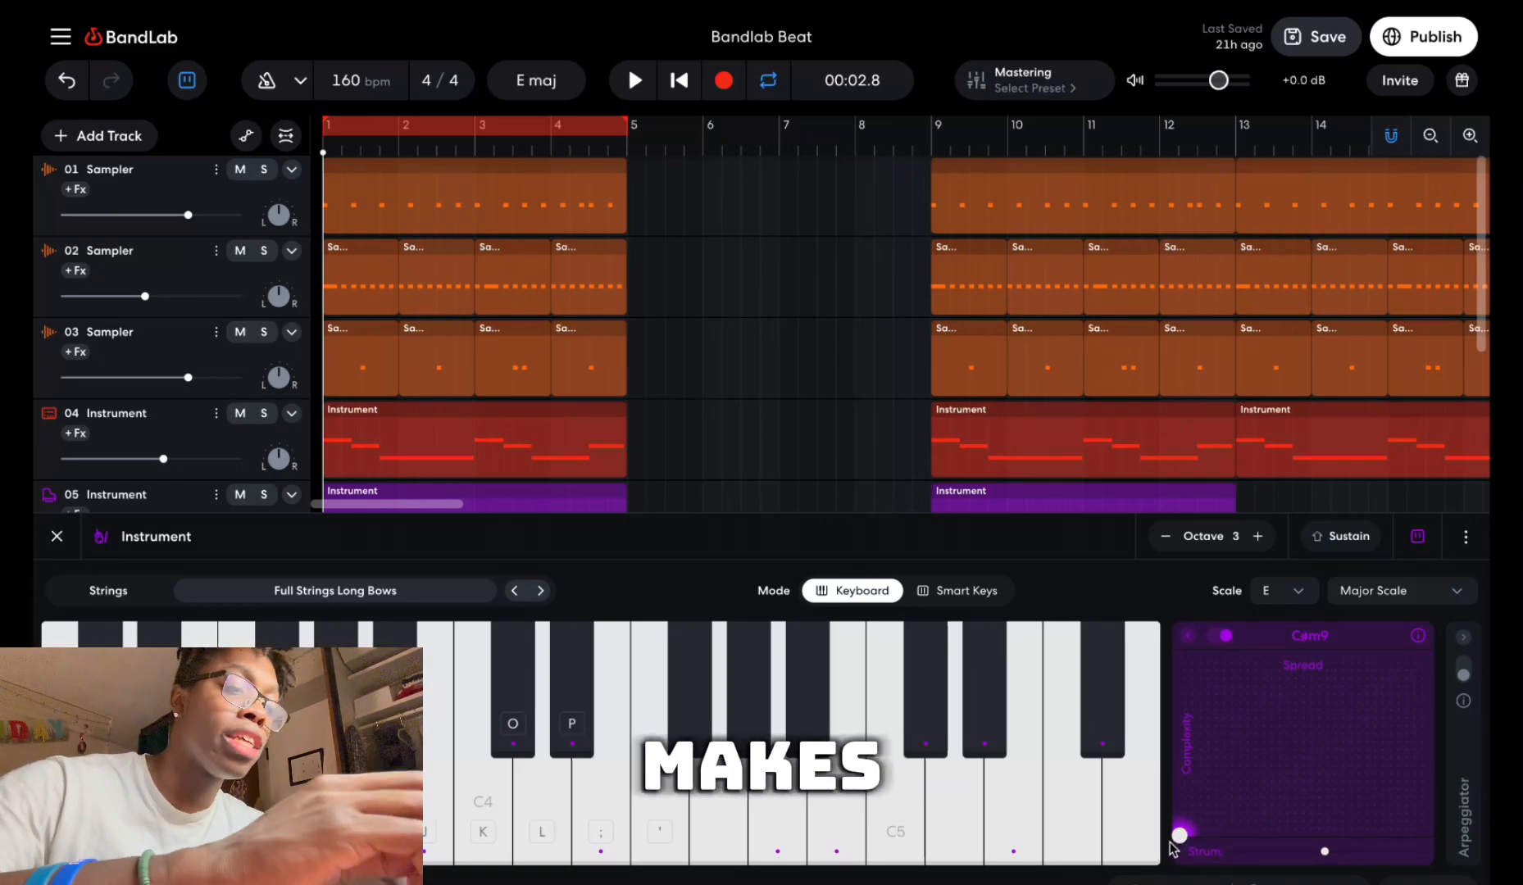
Audition chords such as C#m and G#m on the Full Strings Long Bows keyboard with the chord pad on.
key(p)
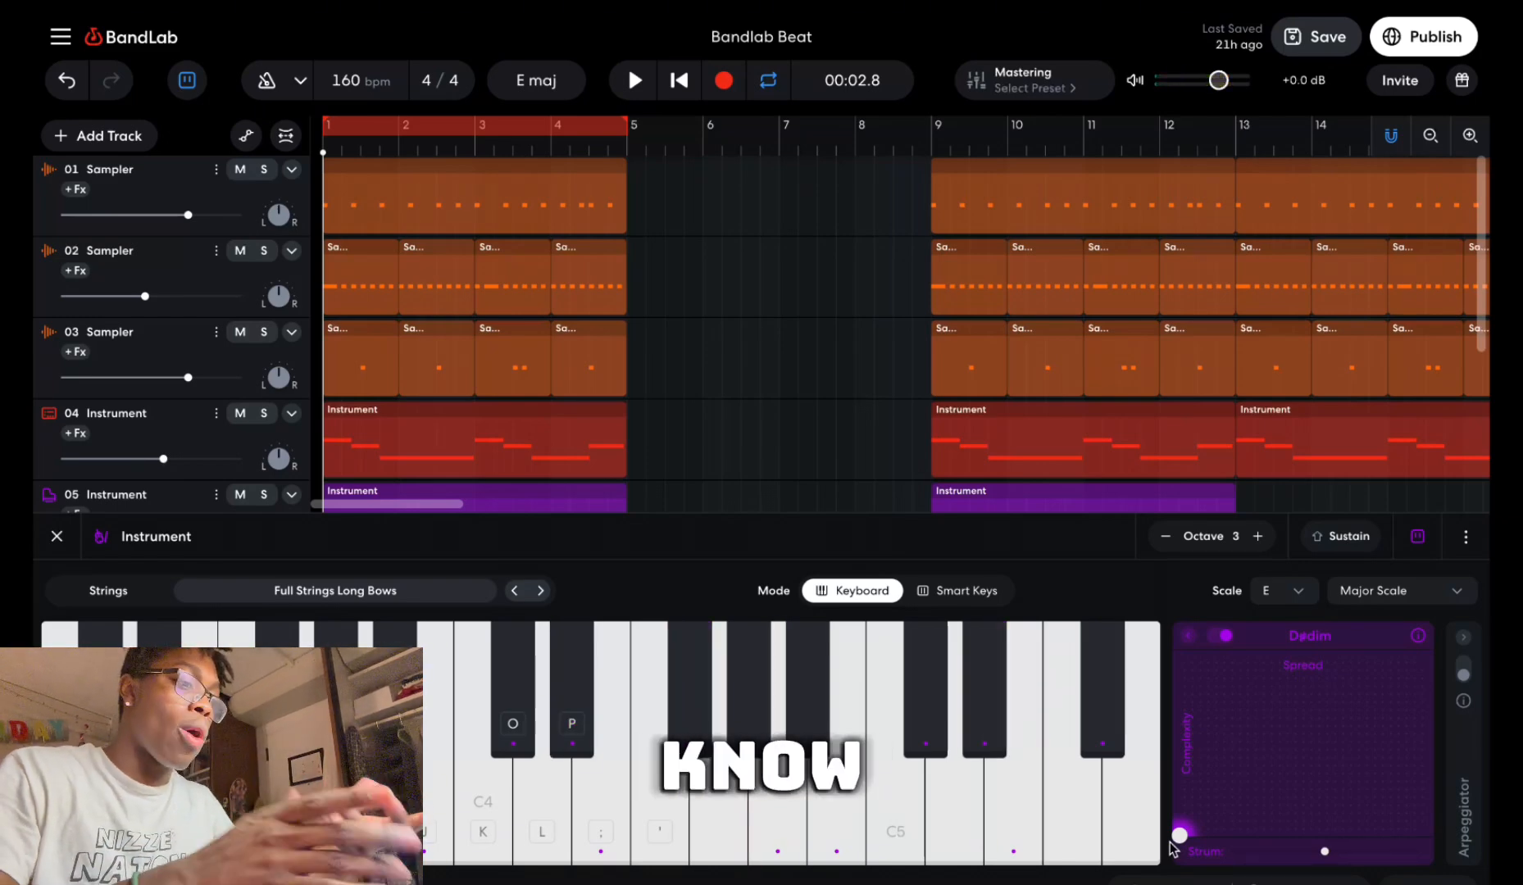
key(o)
key(p)
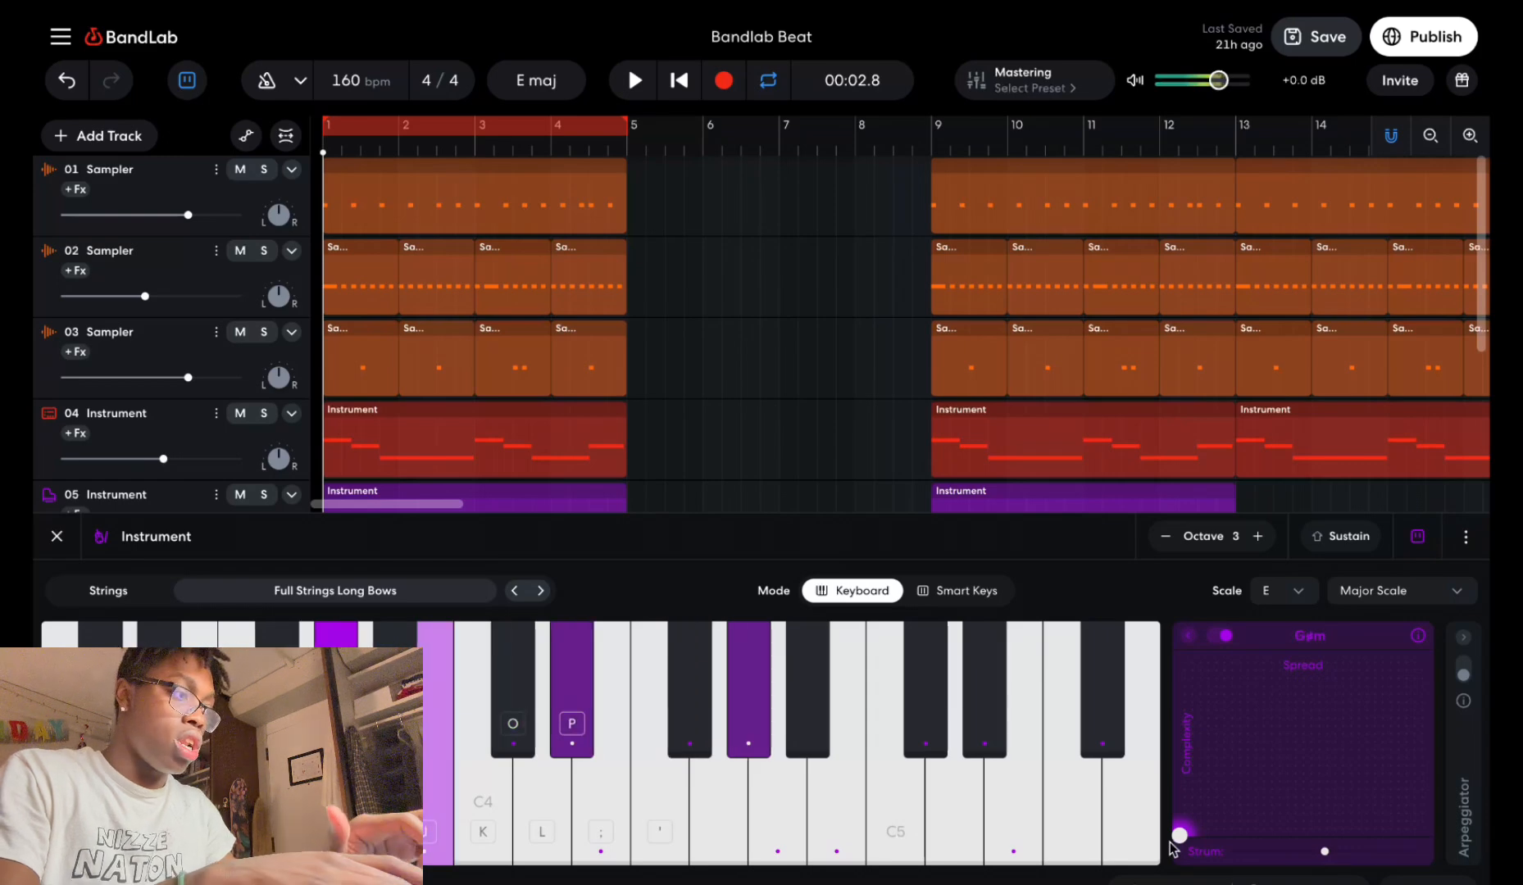
key(o)
key(p)
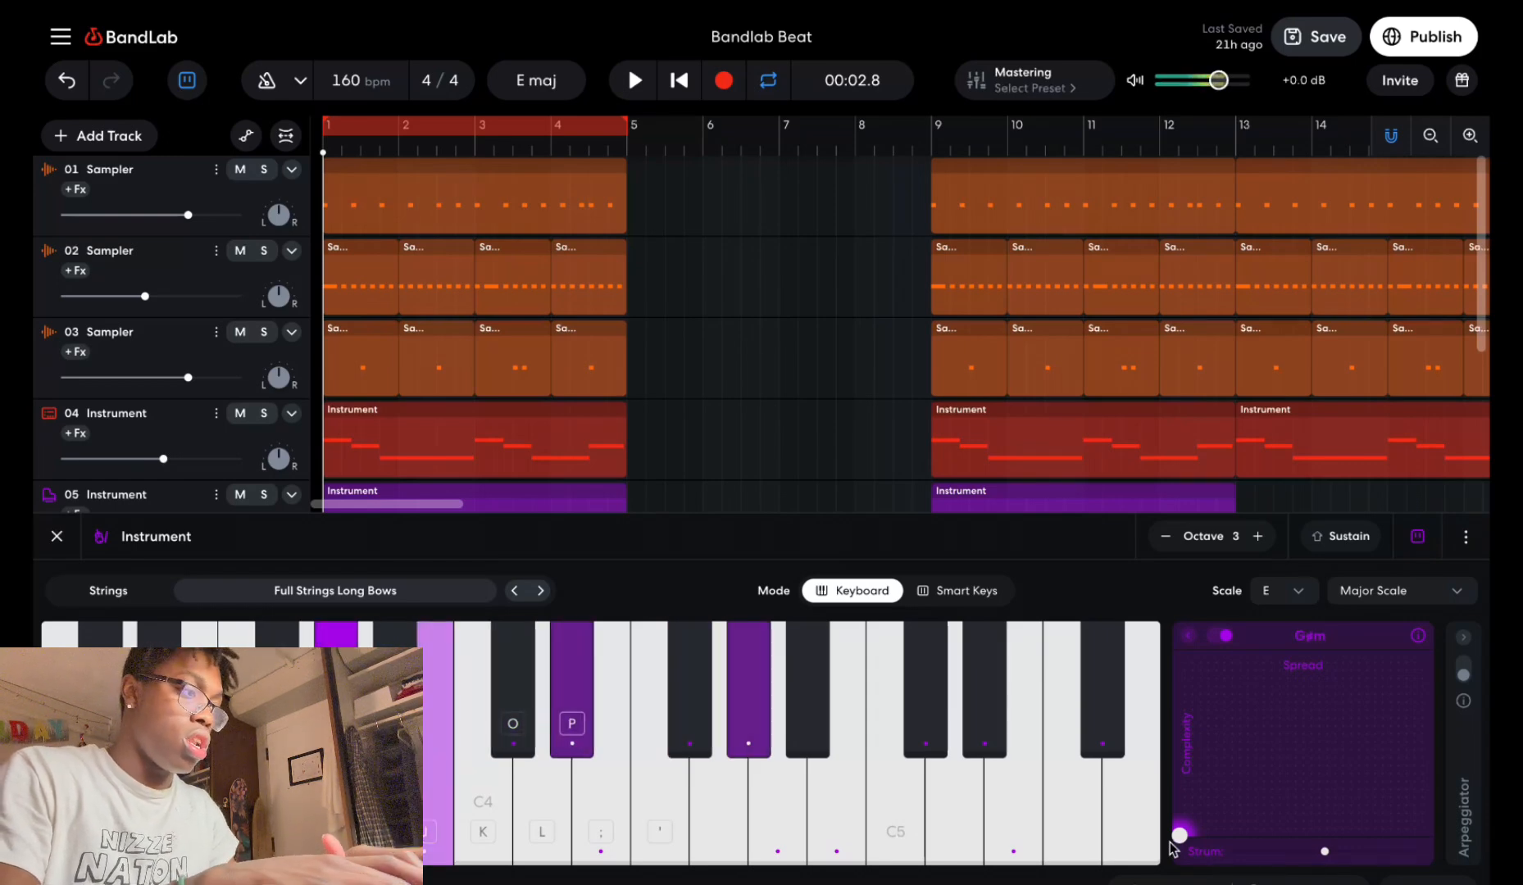
key(o)
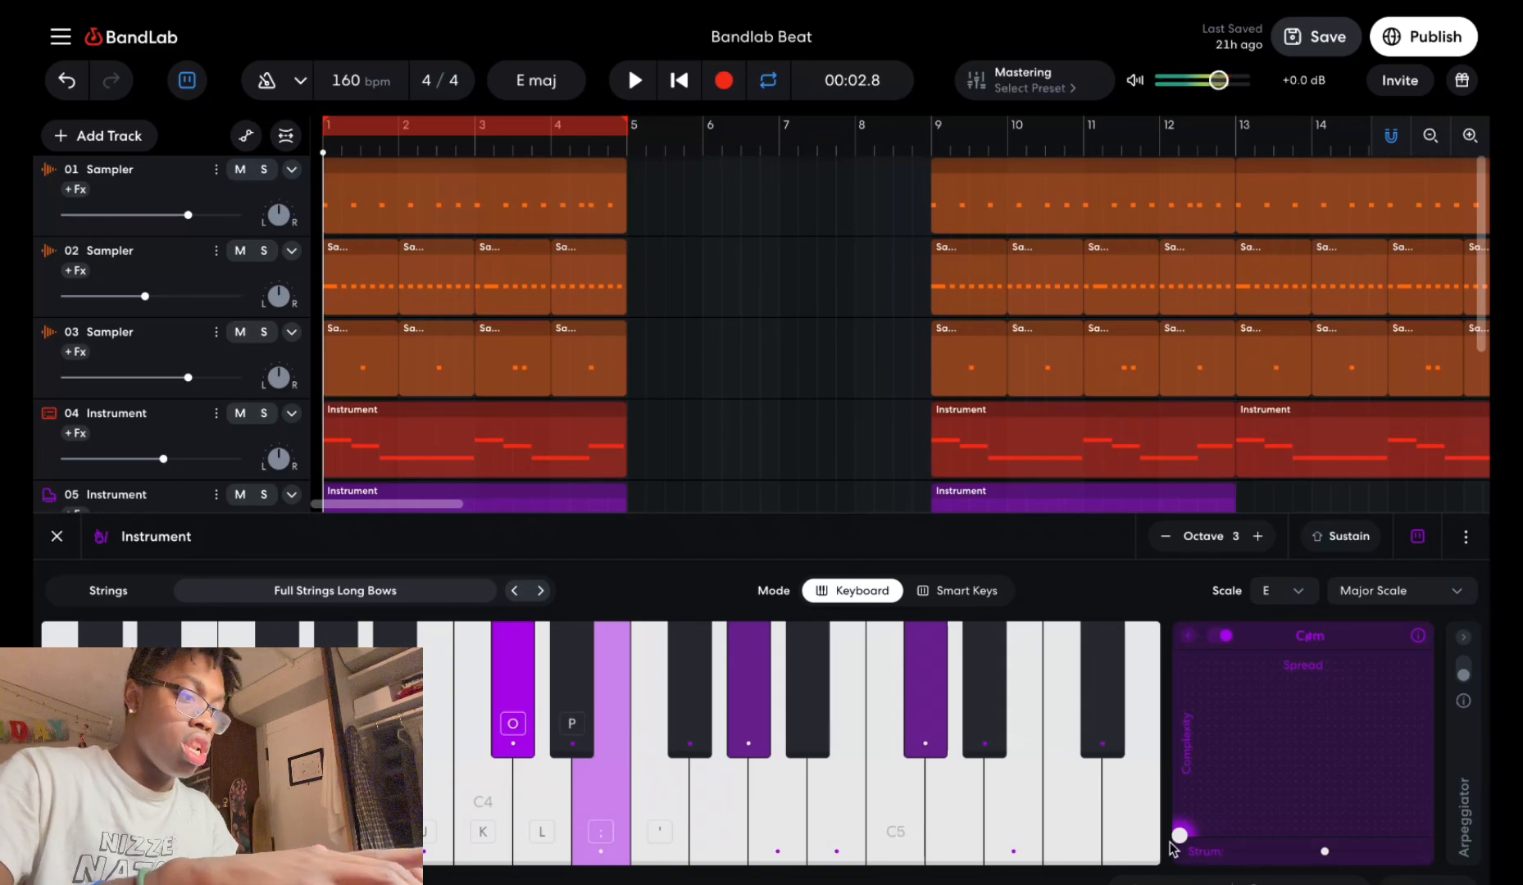
key(p)
key(p)
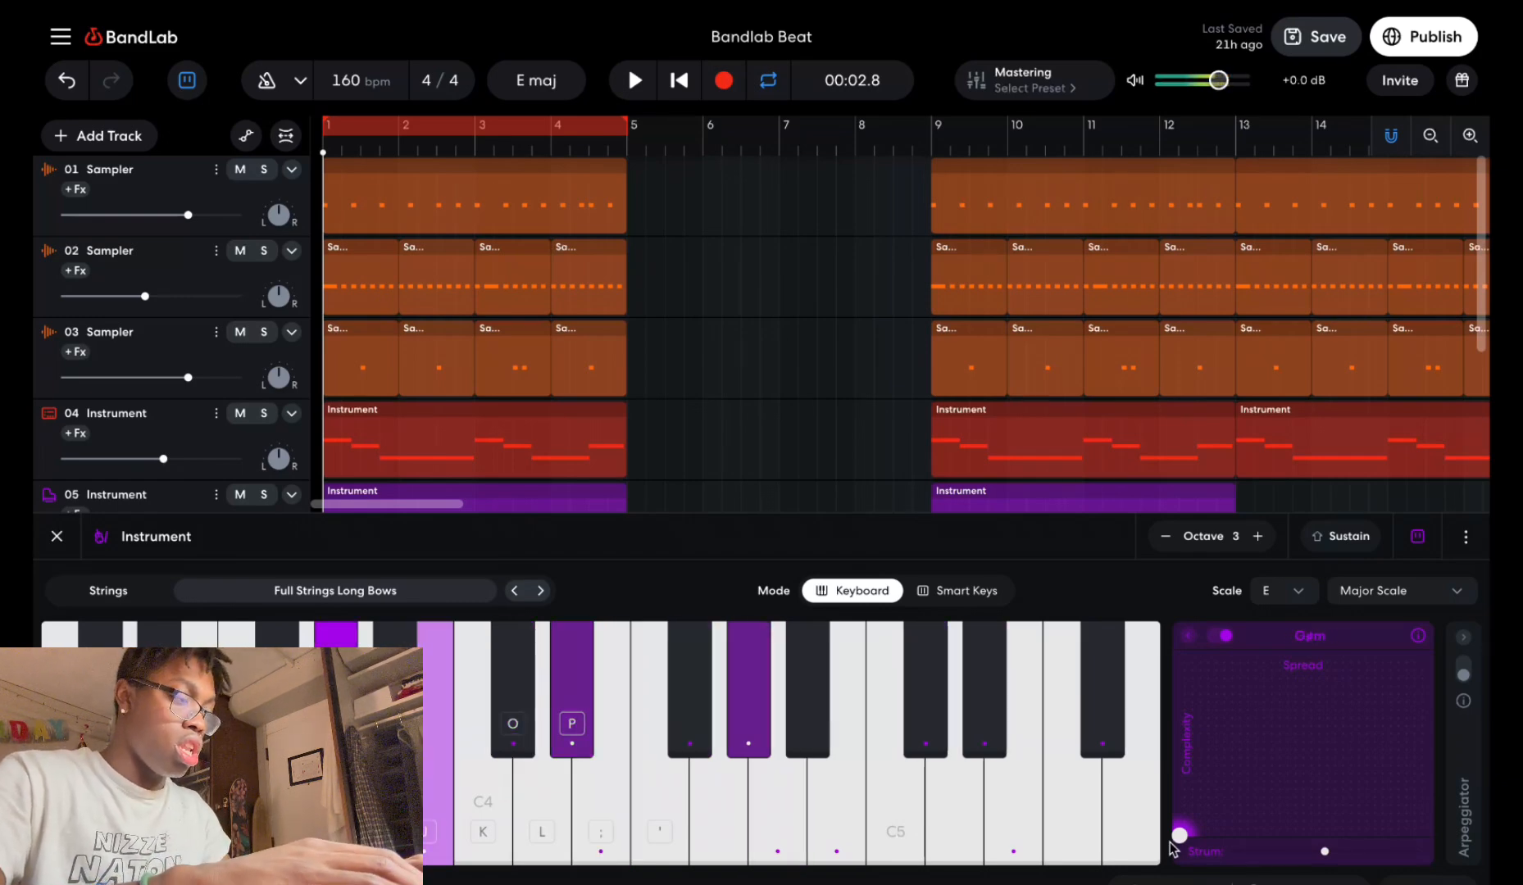
key(o)
key(p)
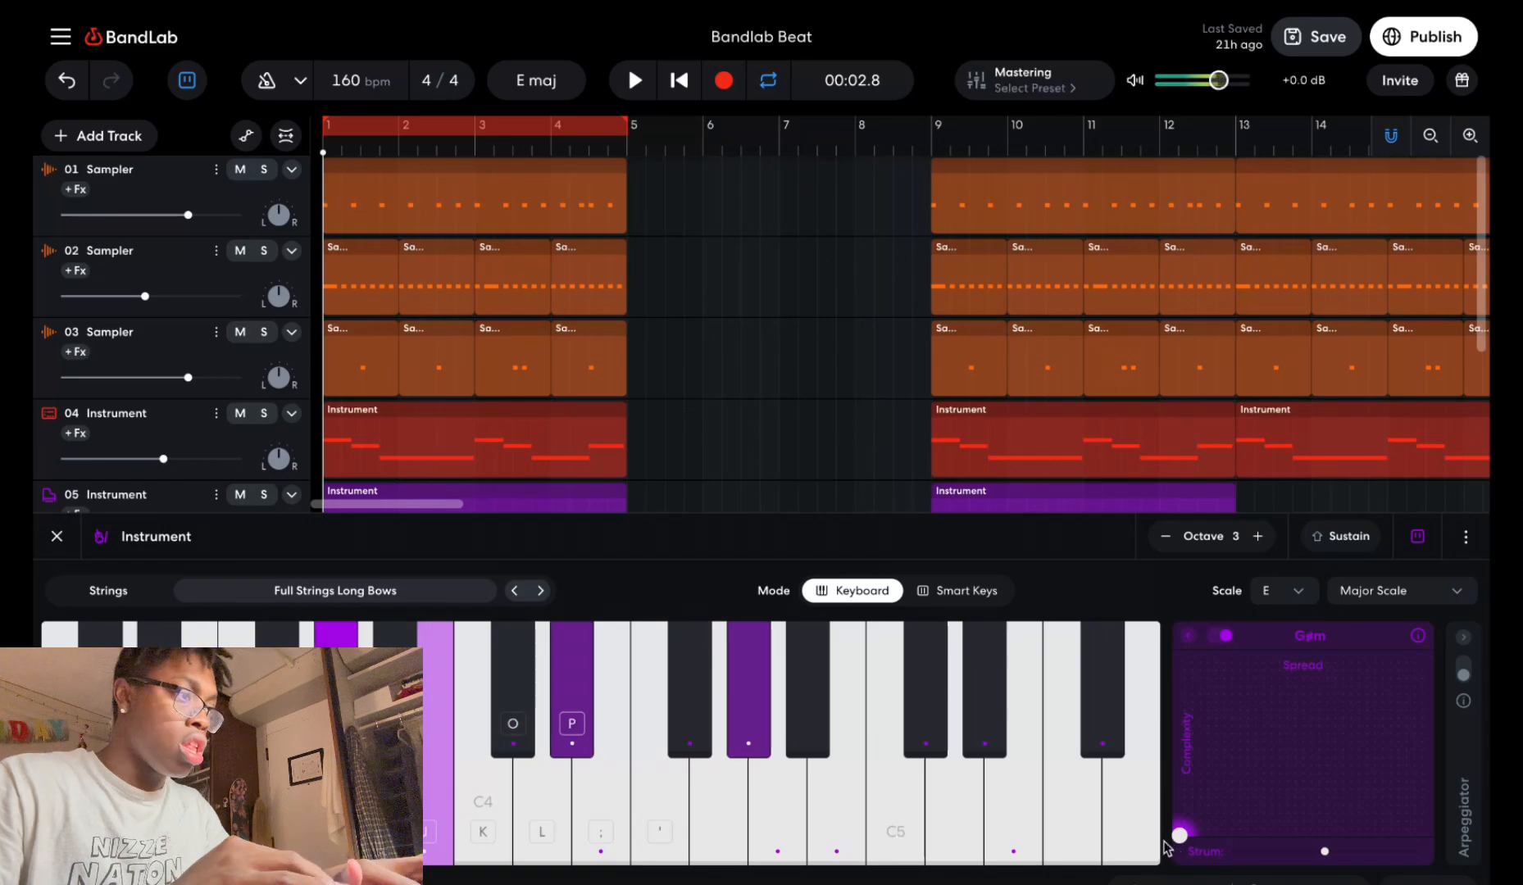
Replace the bar 1 strings clip on Instrument track 06 with a newly recorded four-bar progression of F#m, G#m, C#m and D#dim.
scroll(812, 450, down, 3)
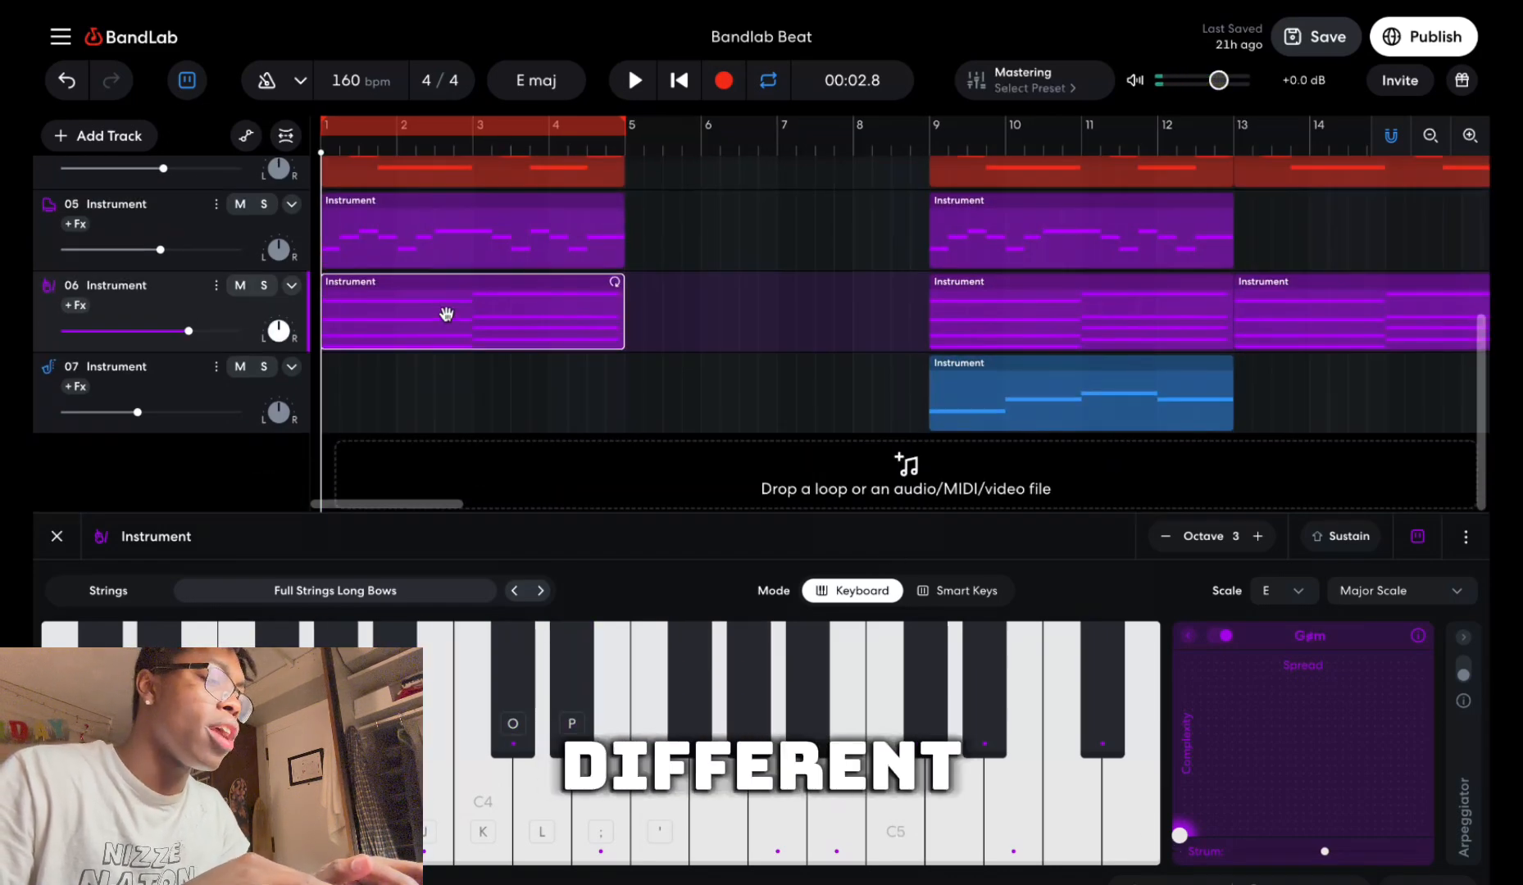
key(Delete)
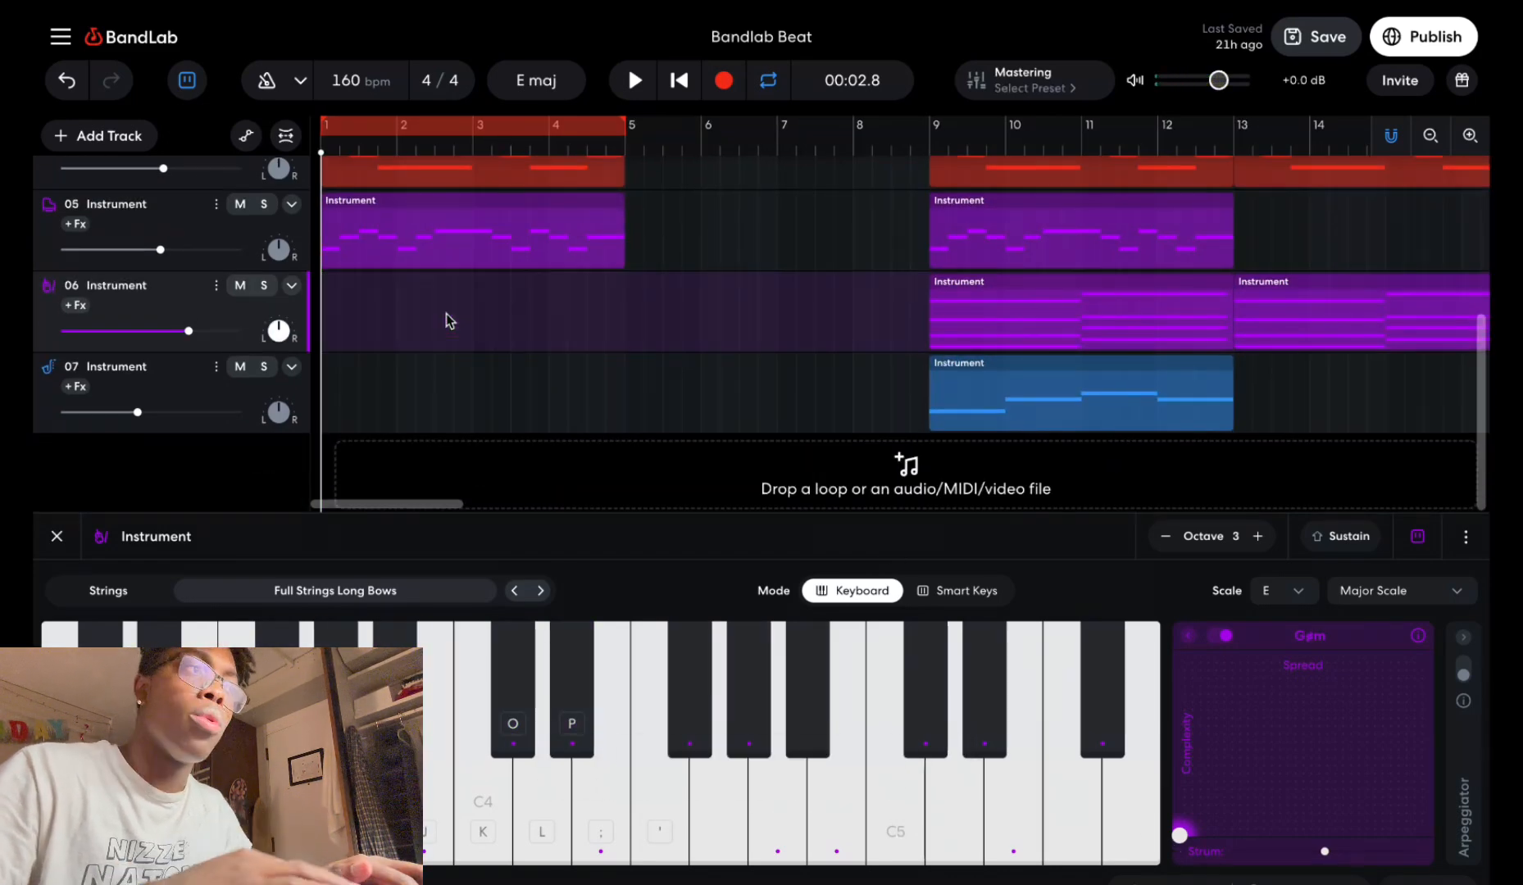
click(724, 82)
key(t)
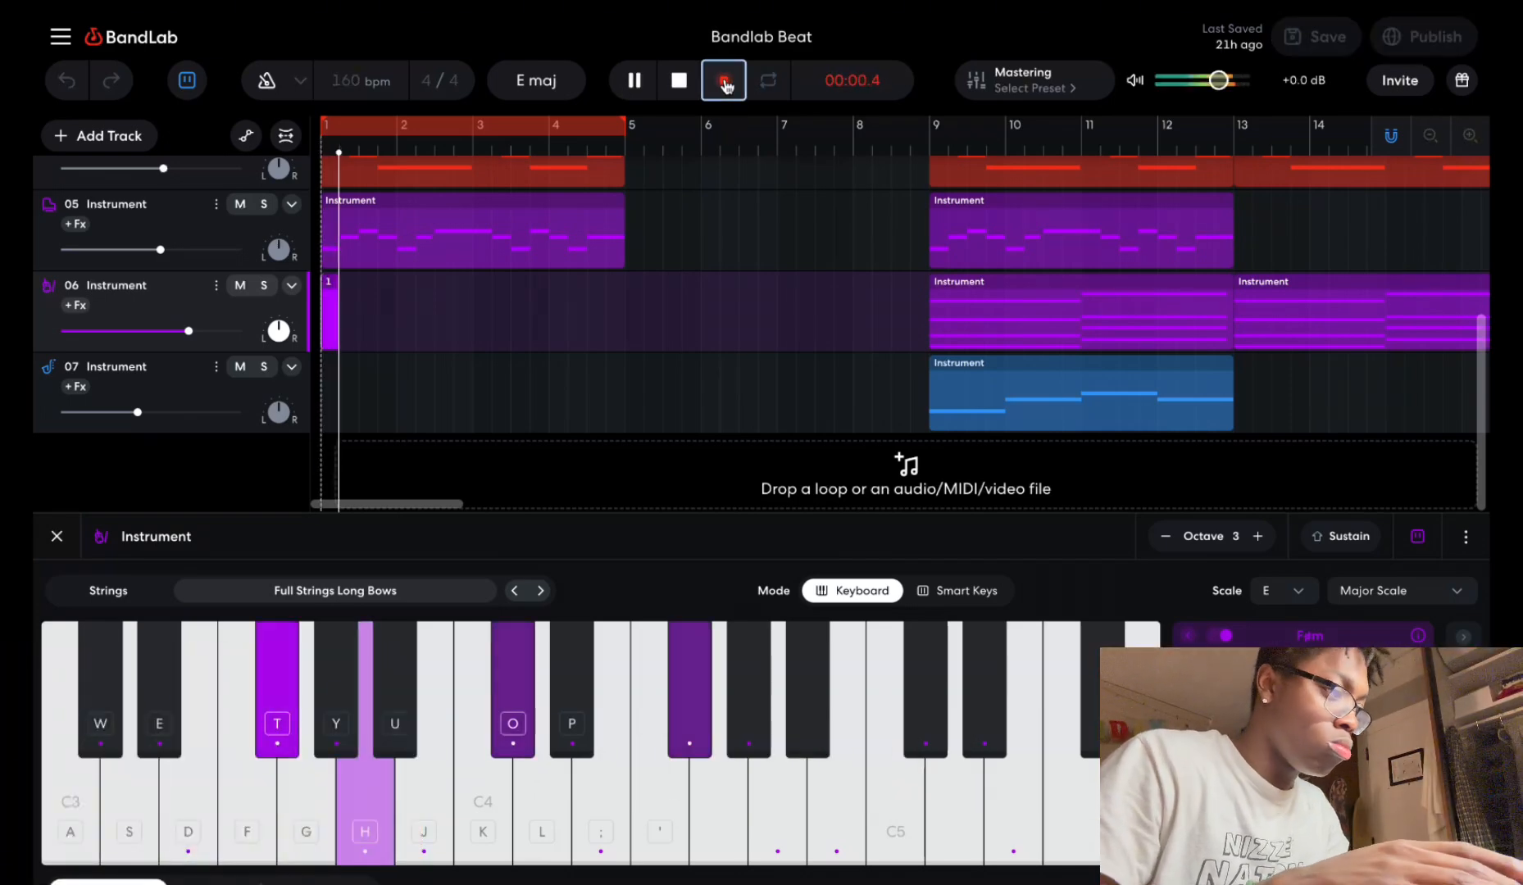
key(y)
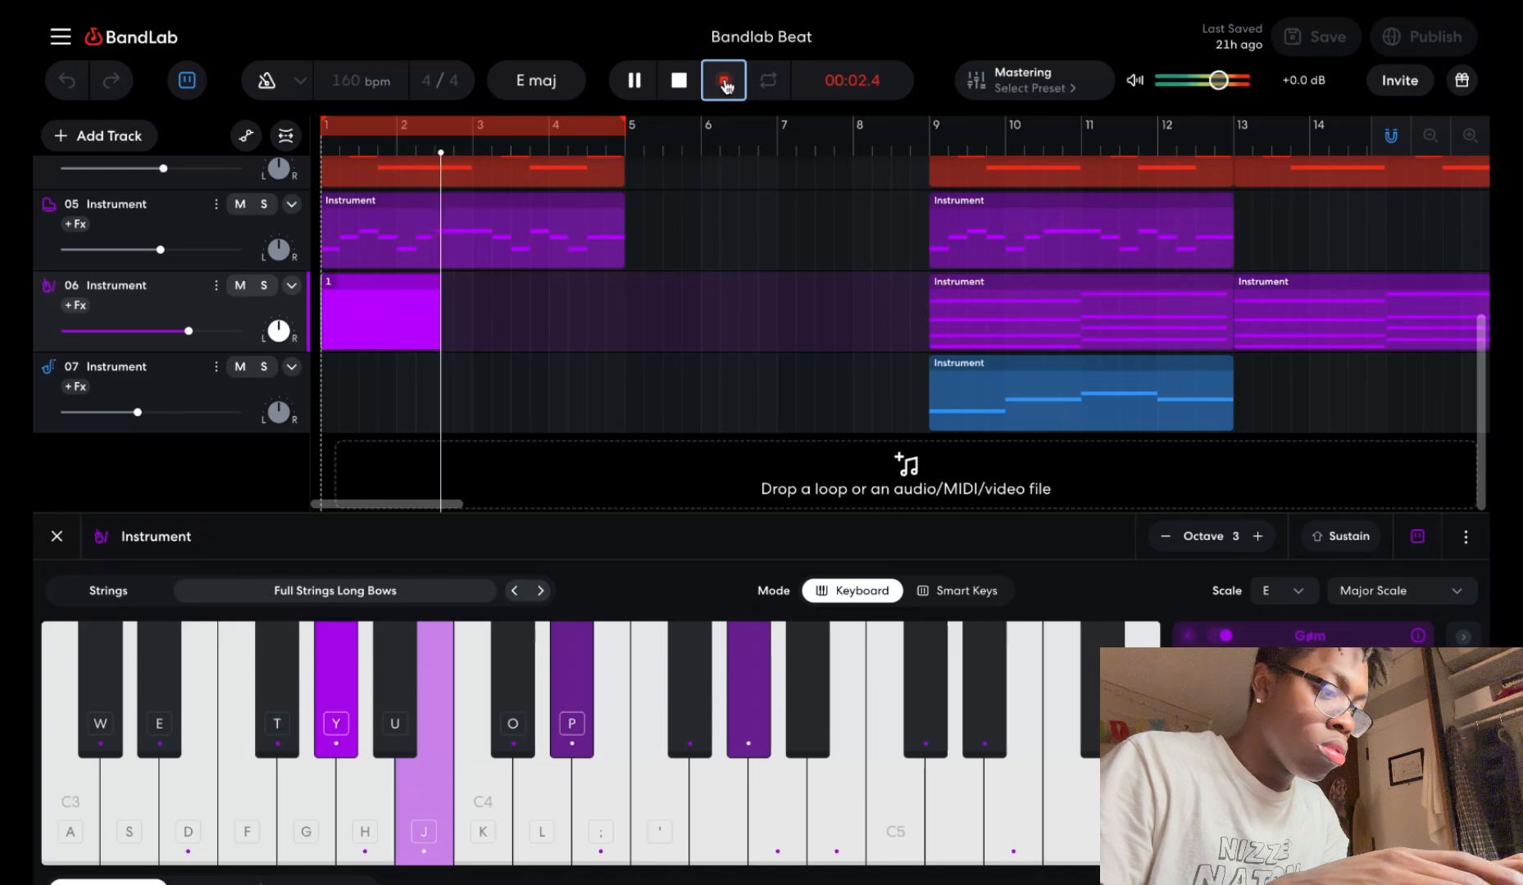
key(o)
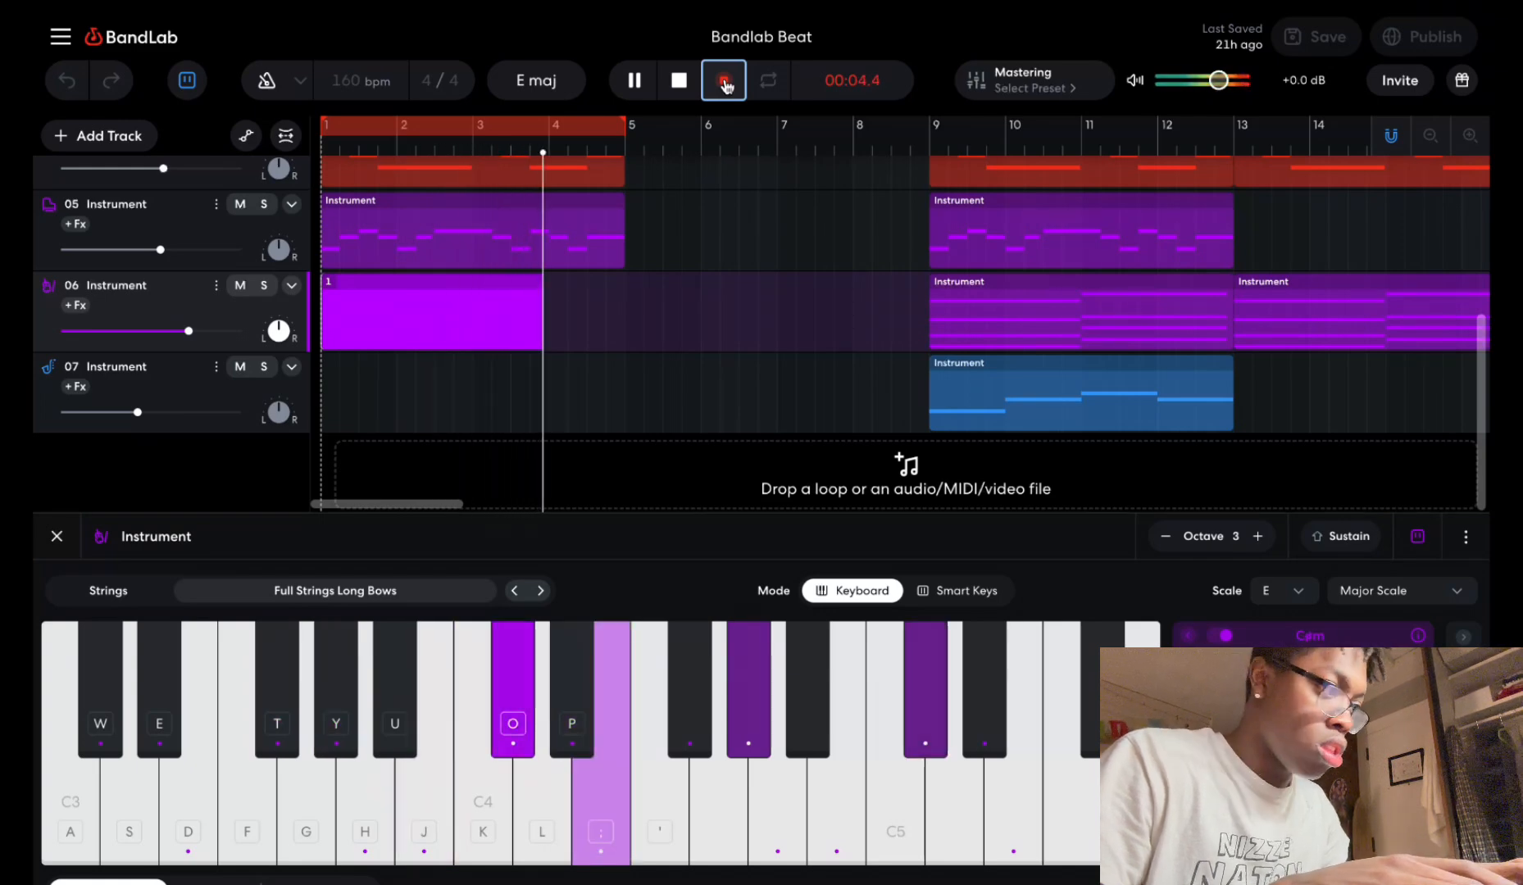
key(p)
click(724, 80)
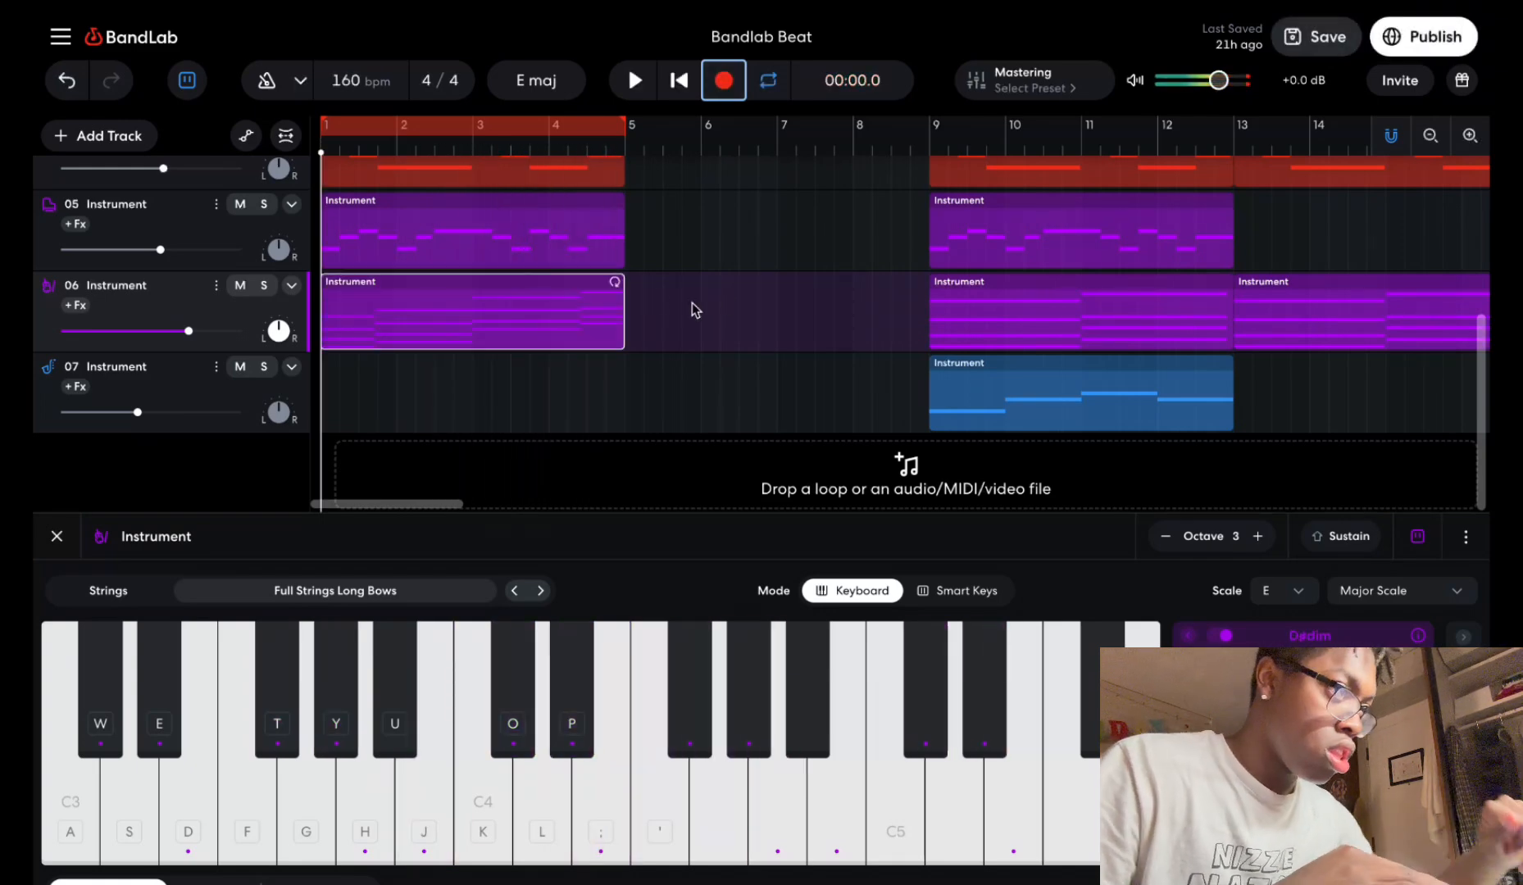
Quantize all notes of the bar 1 strings clip on Instrument track 06 to 1/16.
double_click(558, 310)
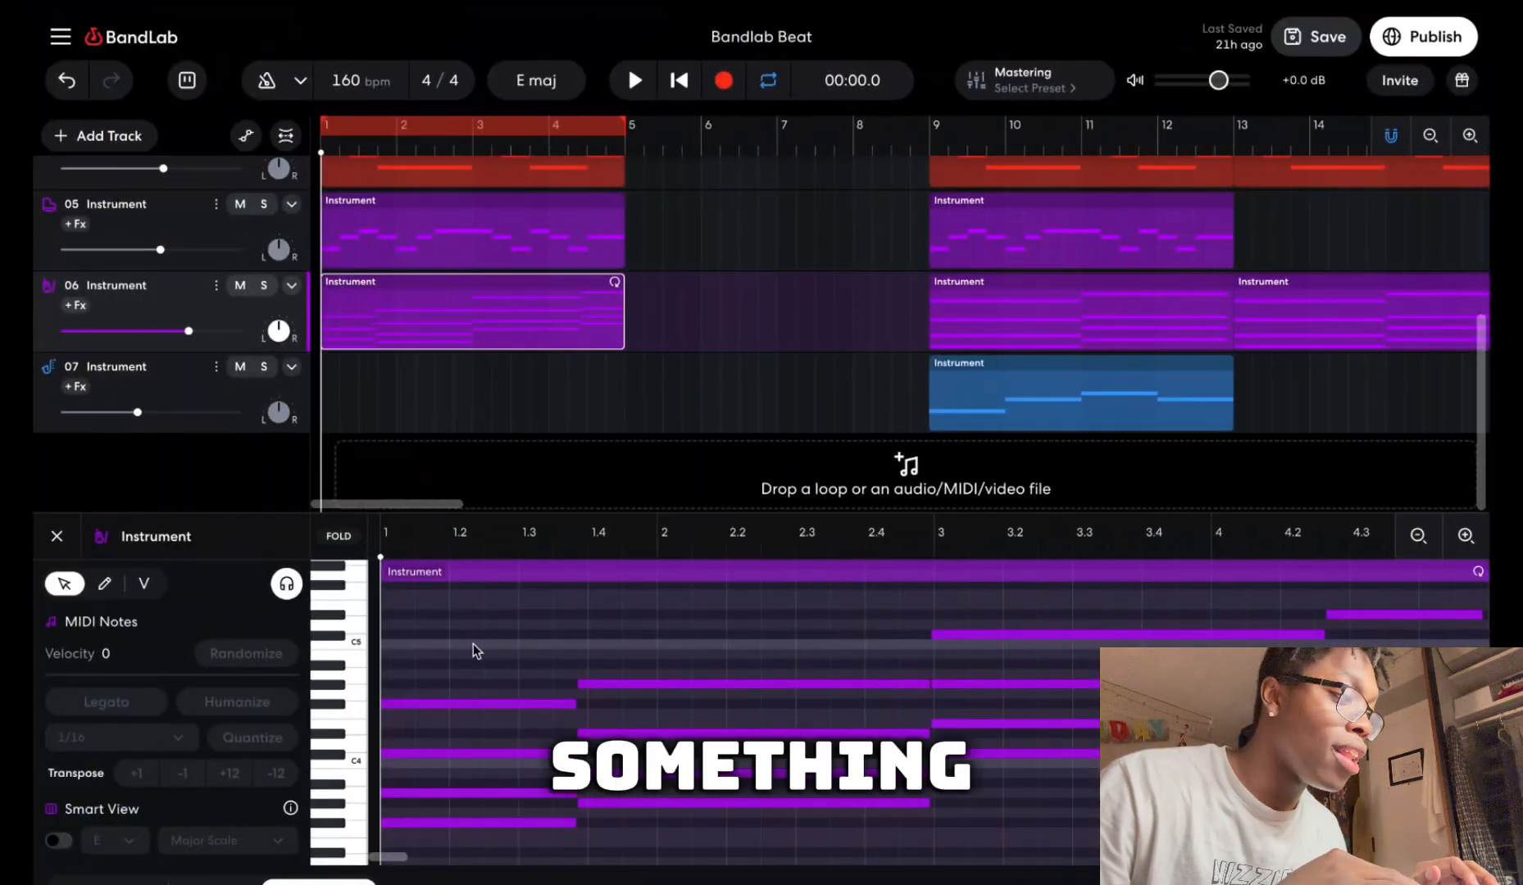
key(ctrl+a)
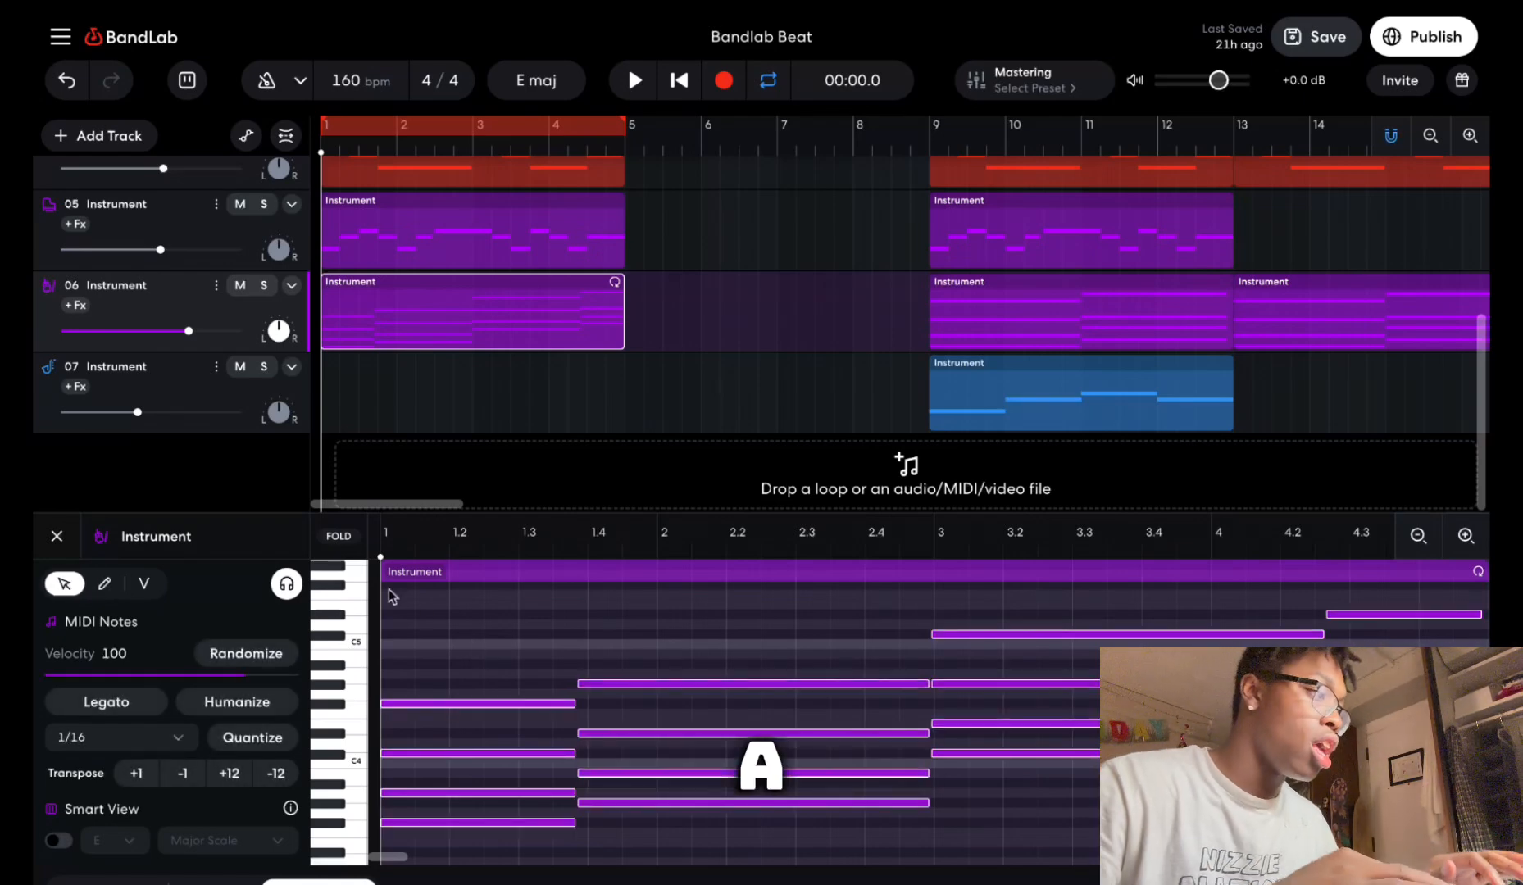
click(278, 739)
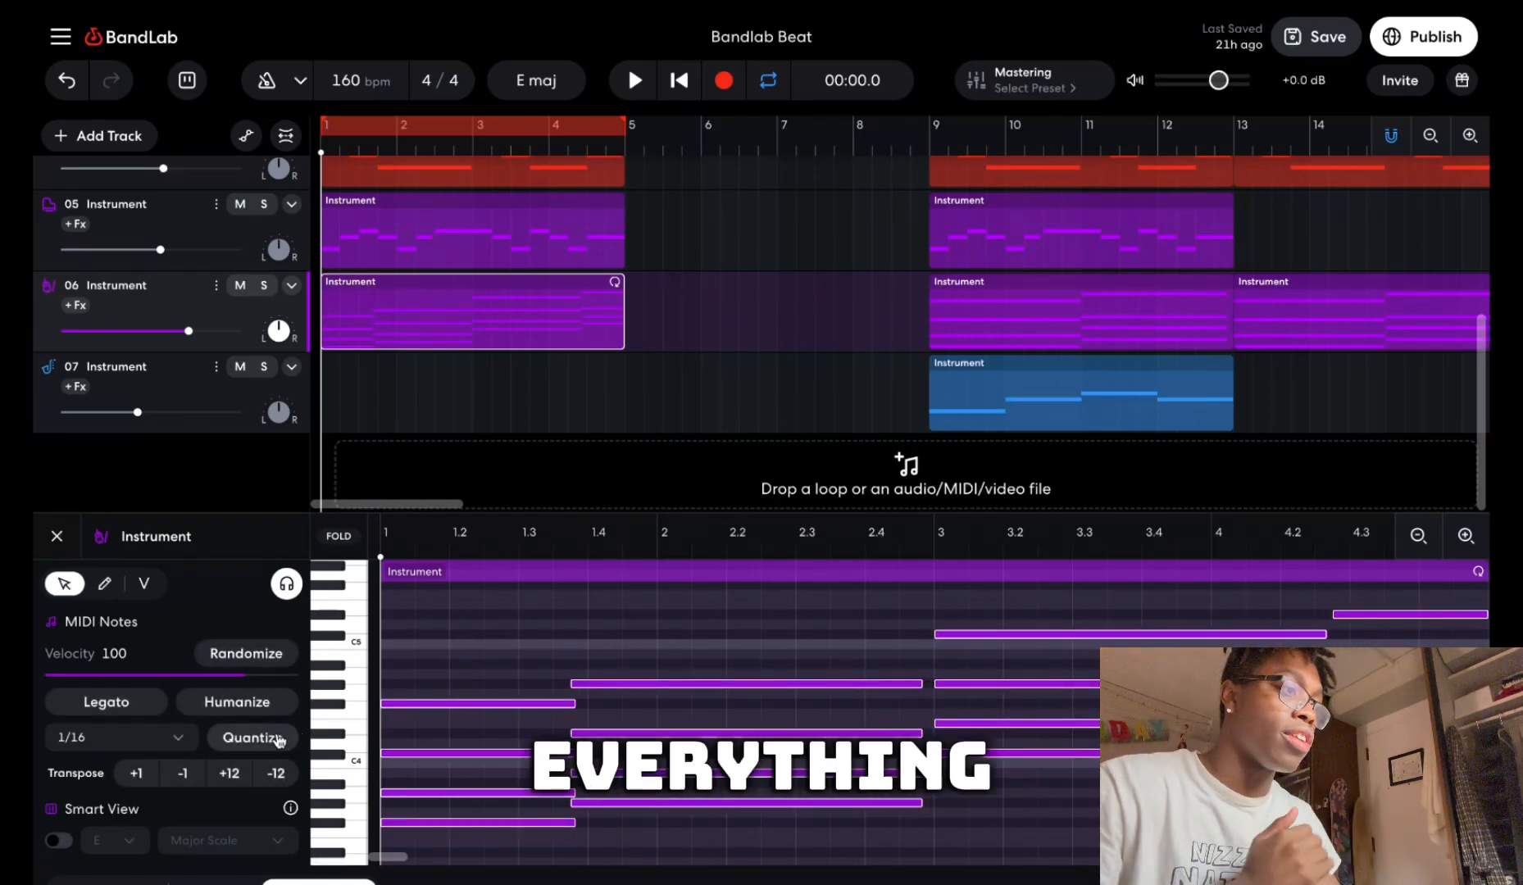
click(486, 662)
Lengthen the four notes of the strings clip's first chord so they end at beat 1.4.
scroll(525, 716, down, 2)
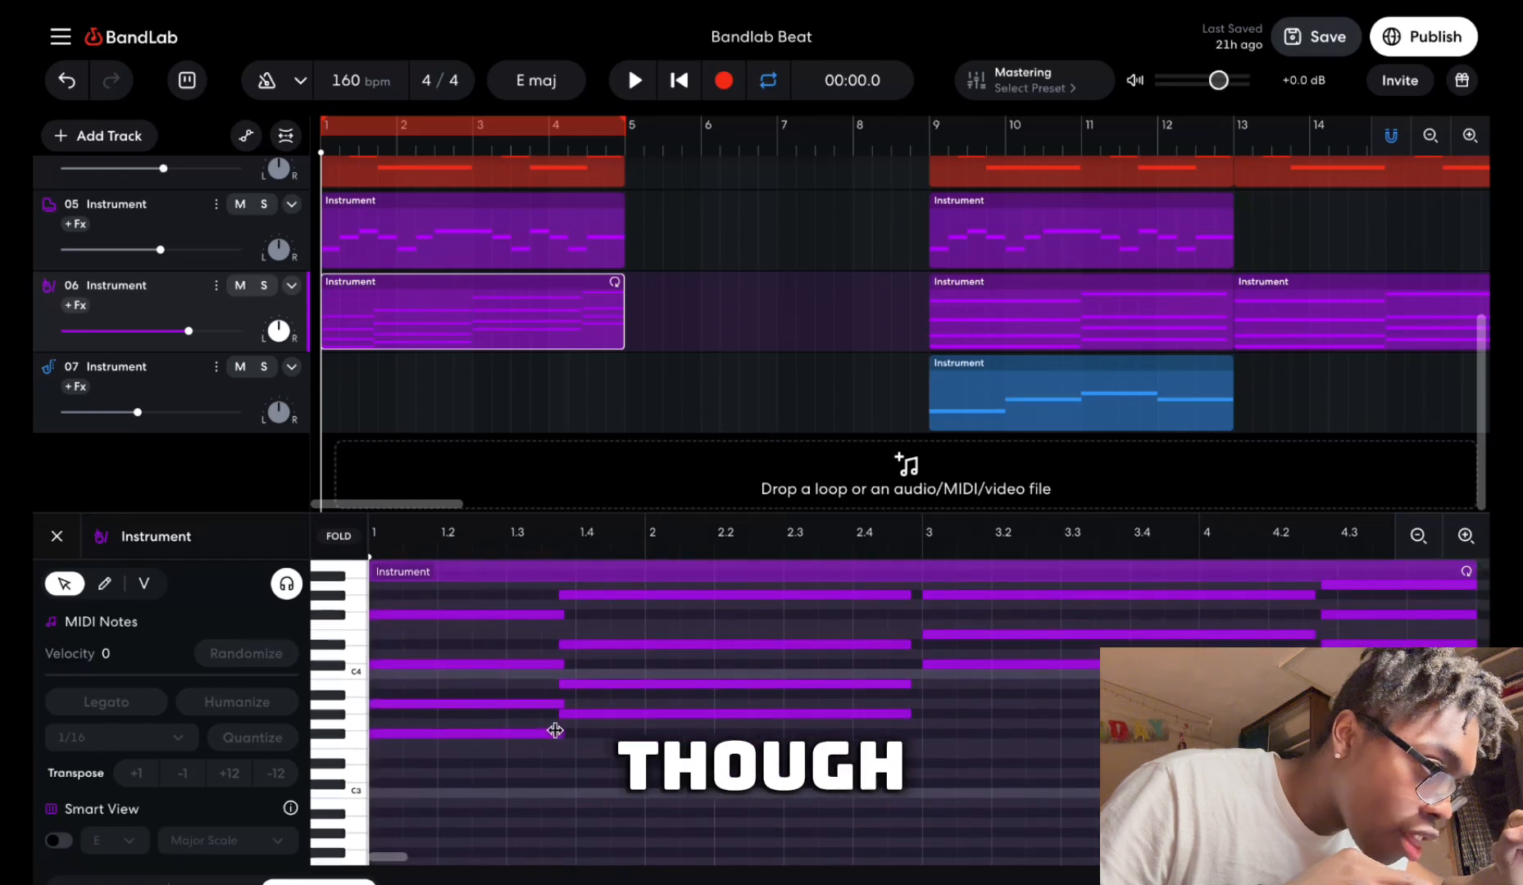
drag(563, 734, 579, 735)
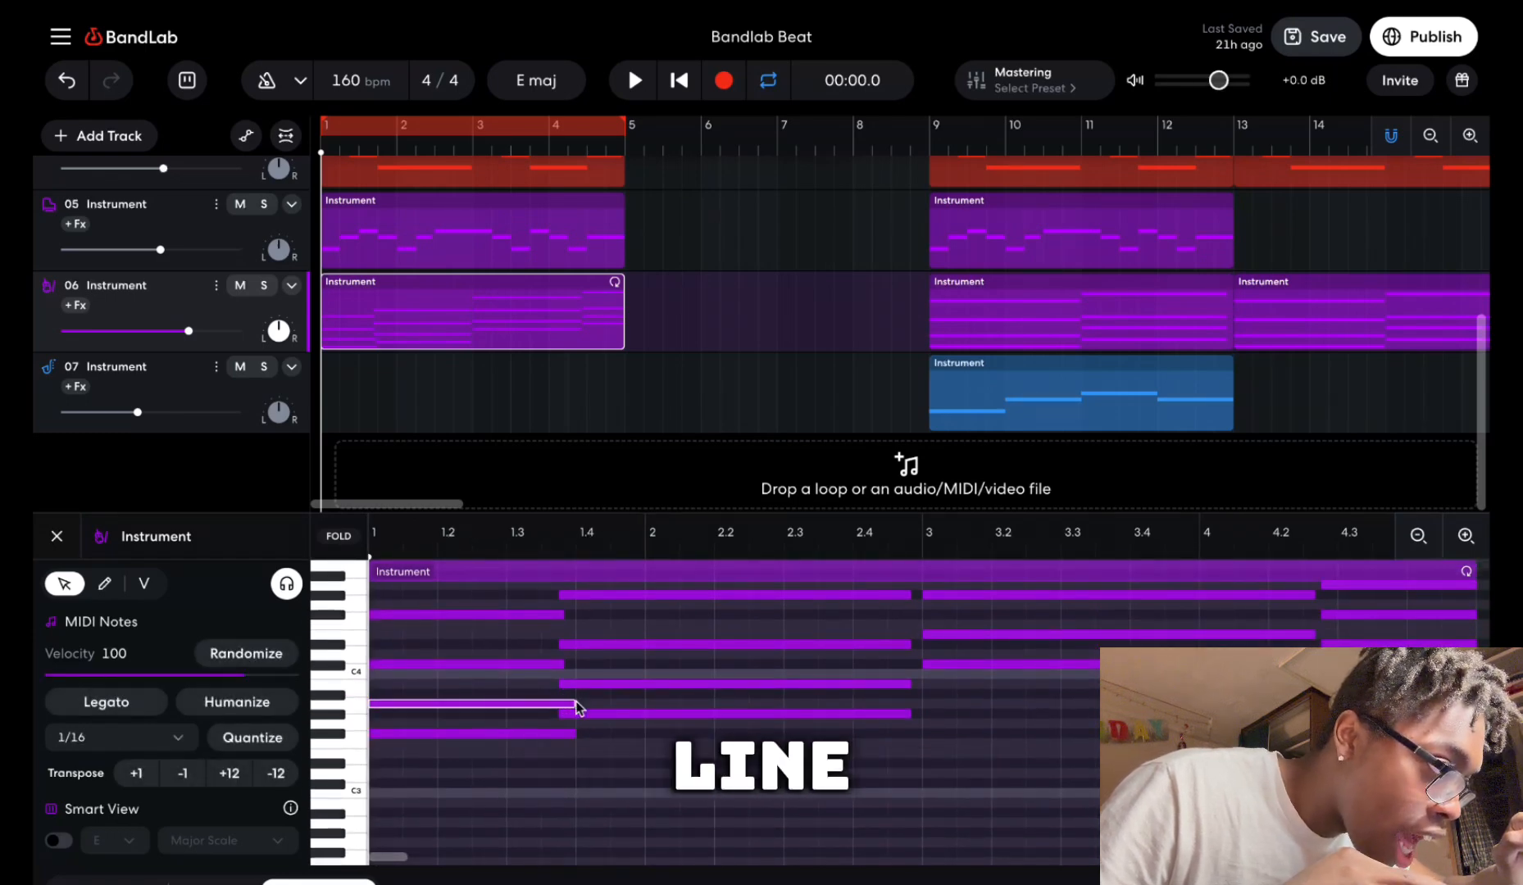
click(562, 663)
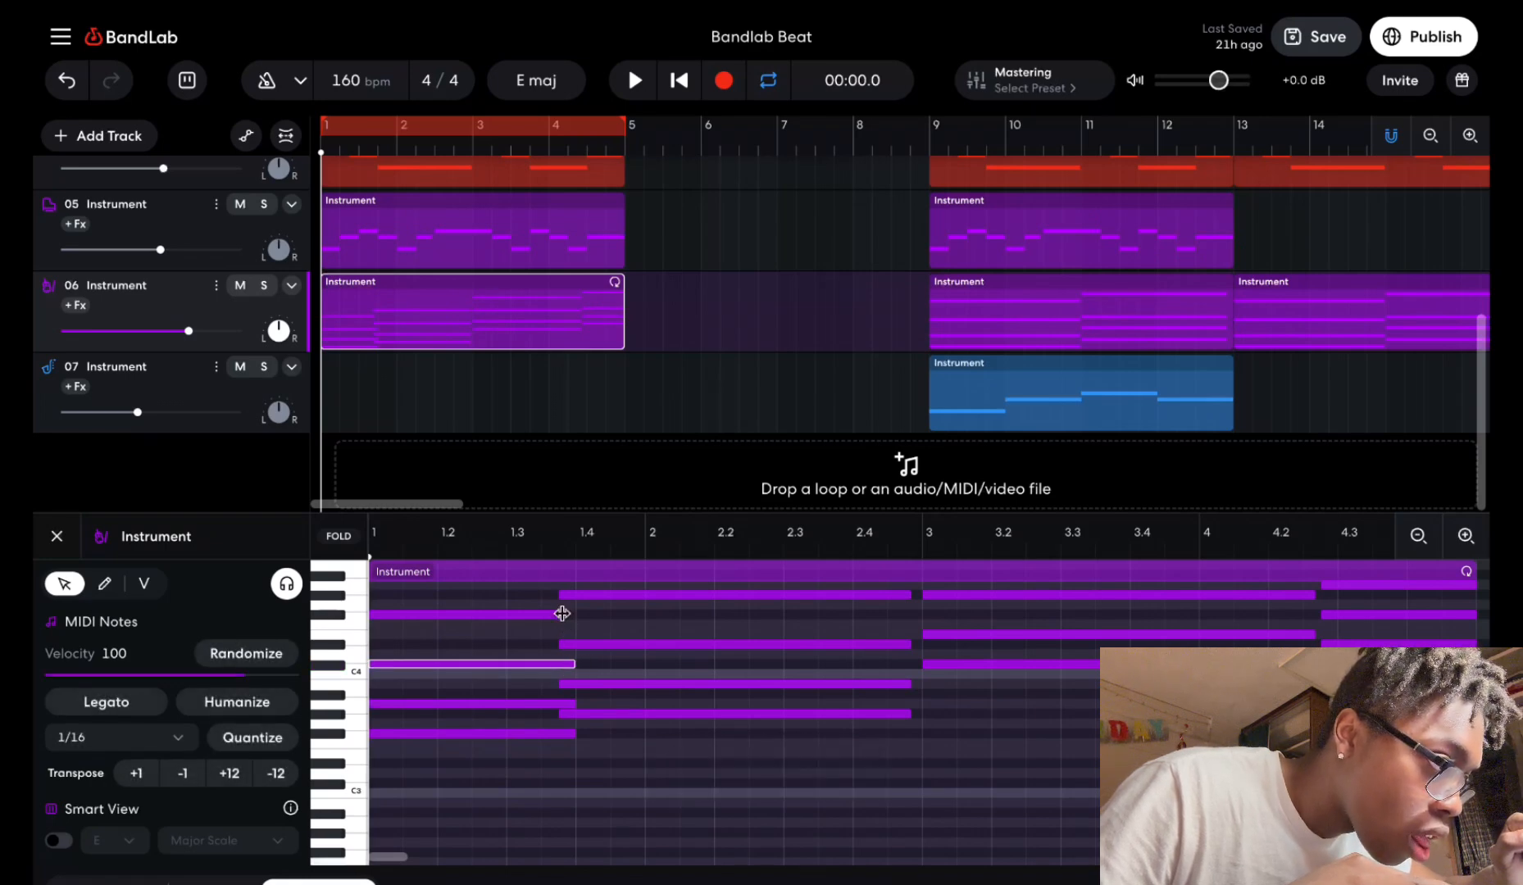
scroll(571, 615, up, 1)
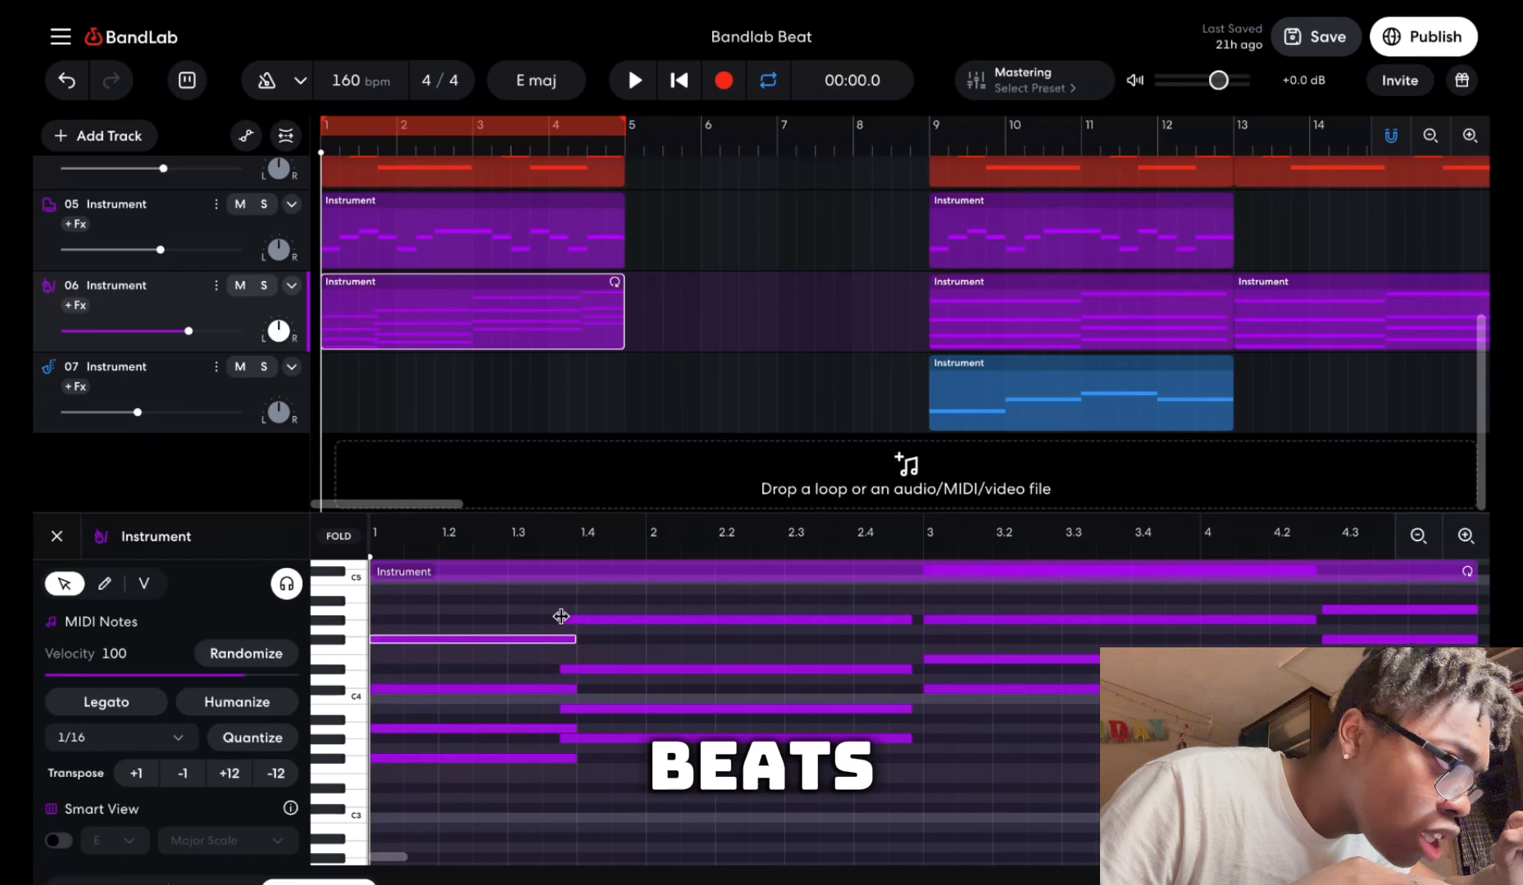
Trim the start of the second strings chord's notes to beat 1.4.
click(562, 618)
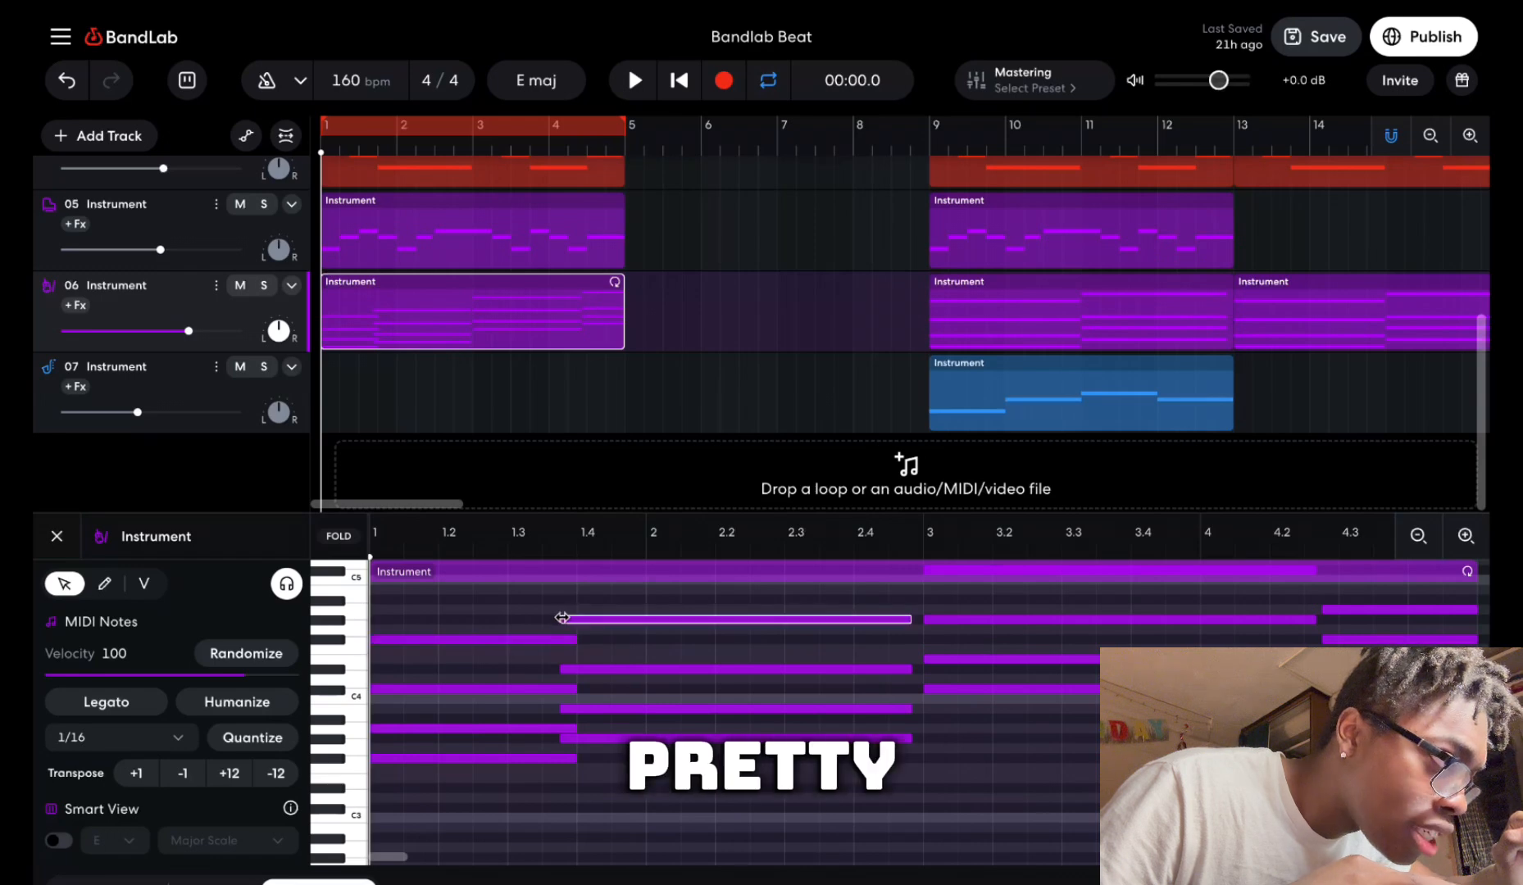
click(573, 668)
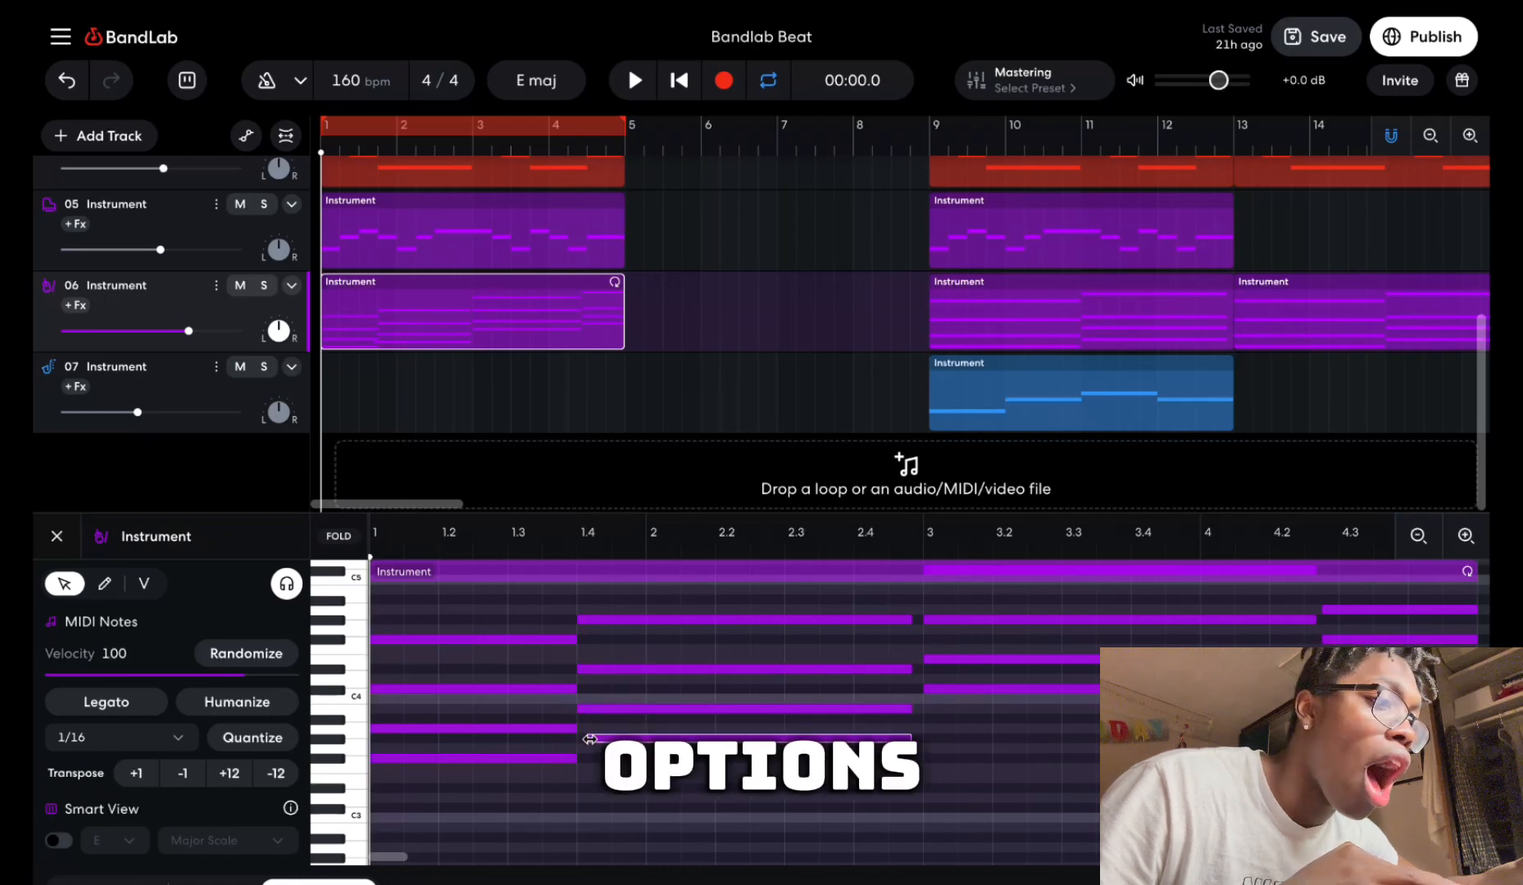
scroll(575, 759, right, 3)
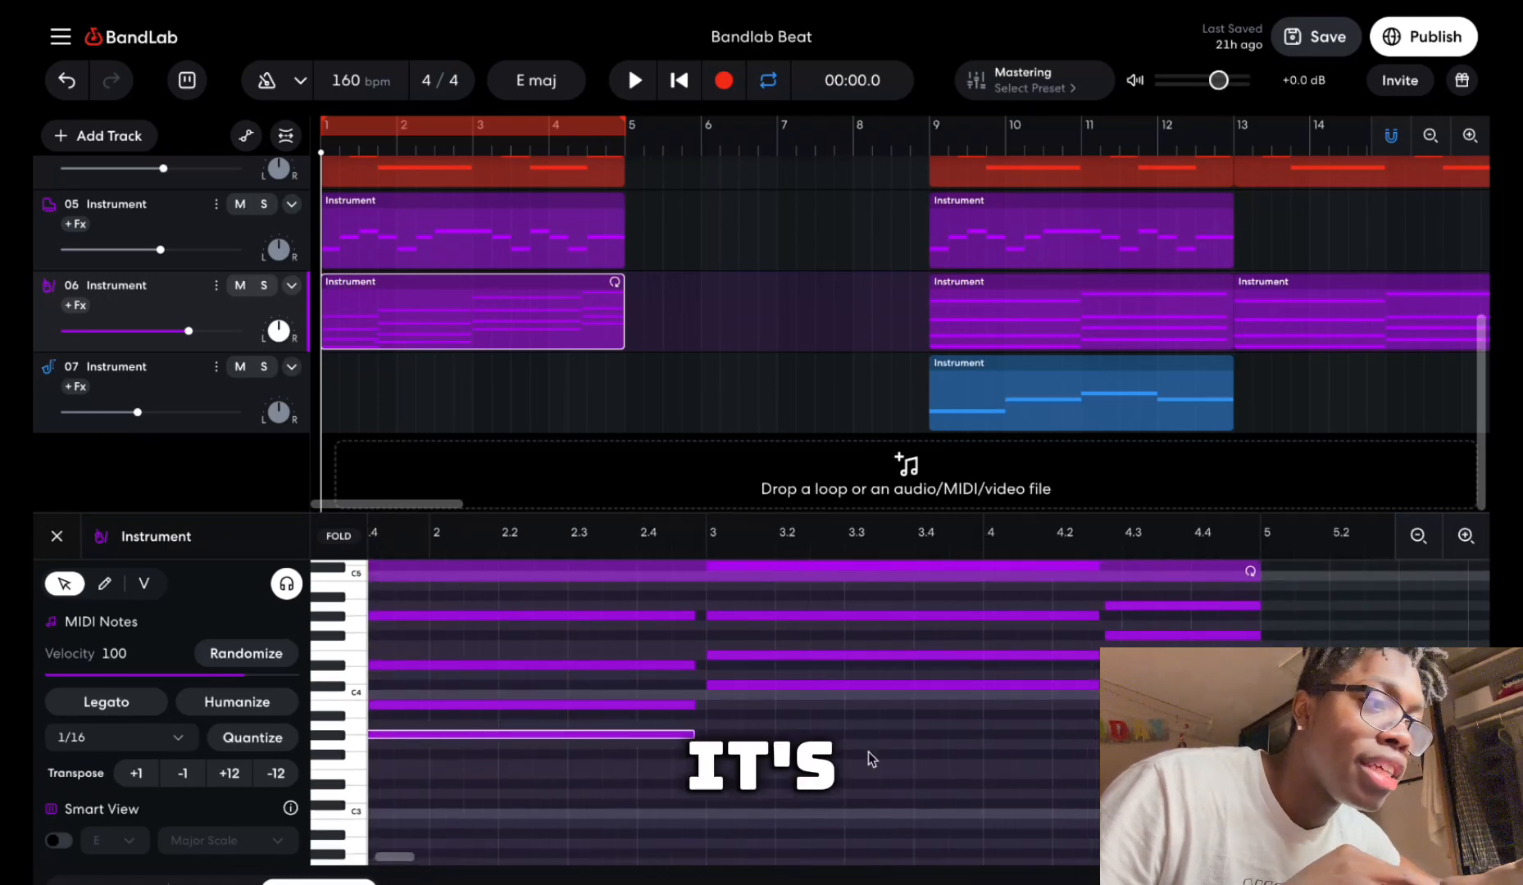
Start the fourth strings chord at beat 4.3 and extend the third chord's notes to meet it.
scroll(872, 759, up, 2)
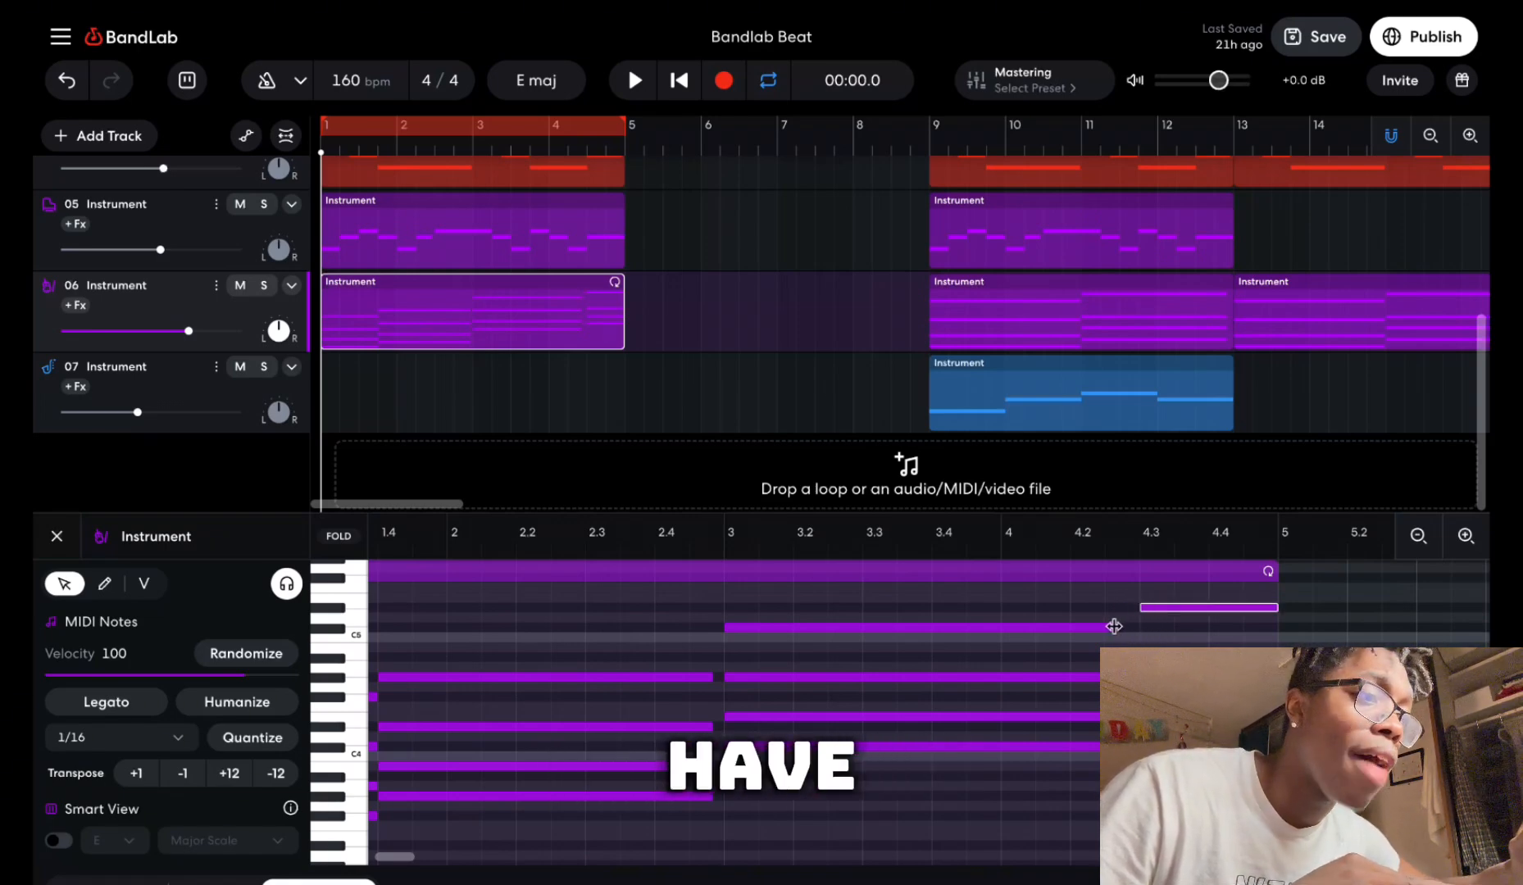
drag(1114, 626, 1129, 638)
click(1113, 677)
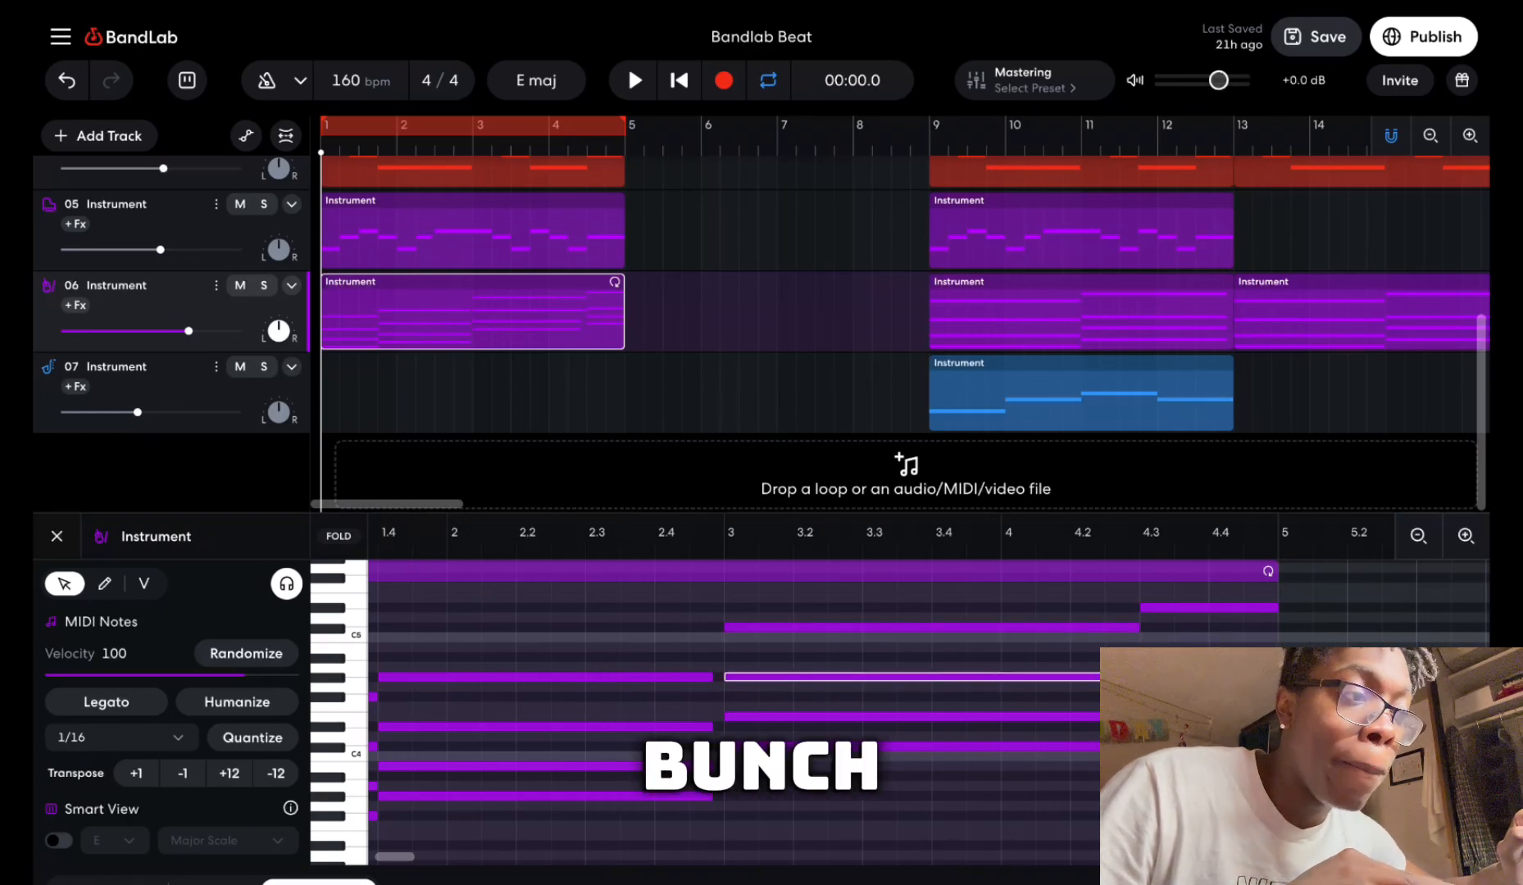
click(1113, 716)
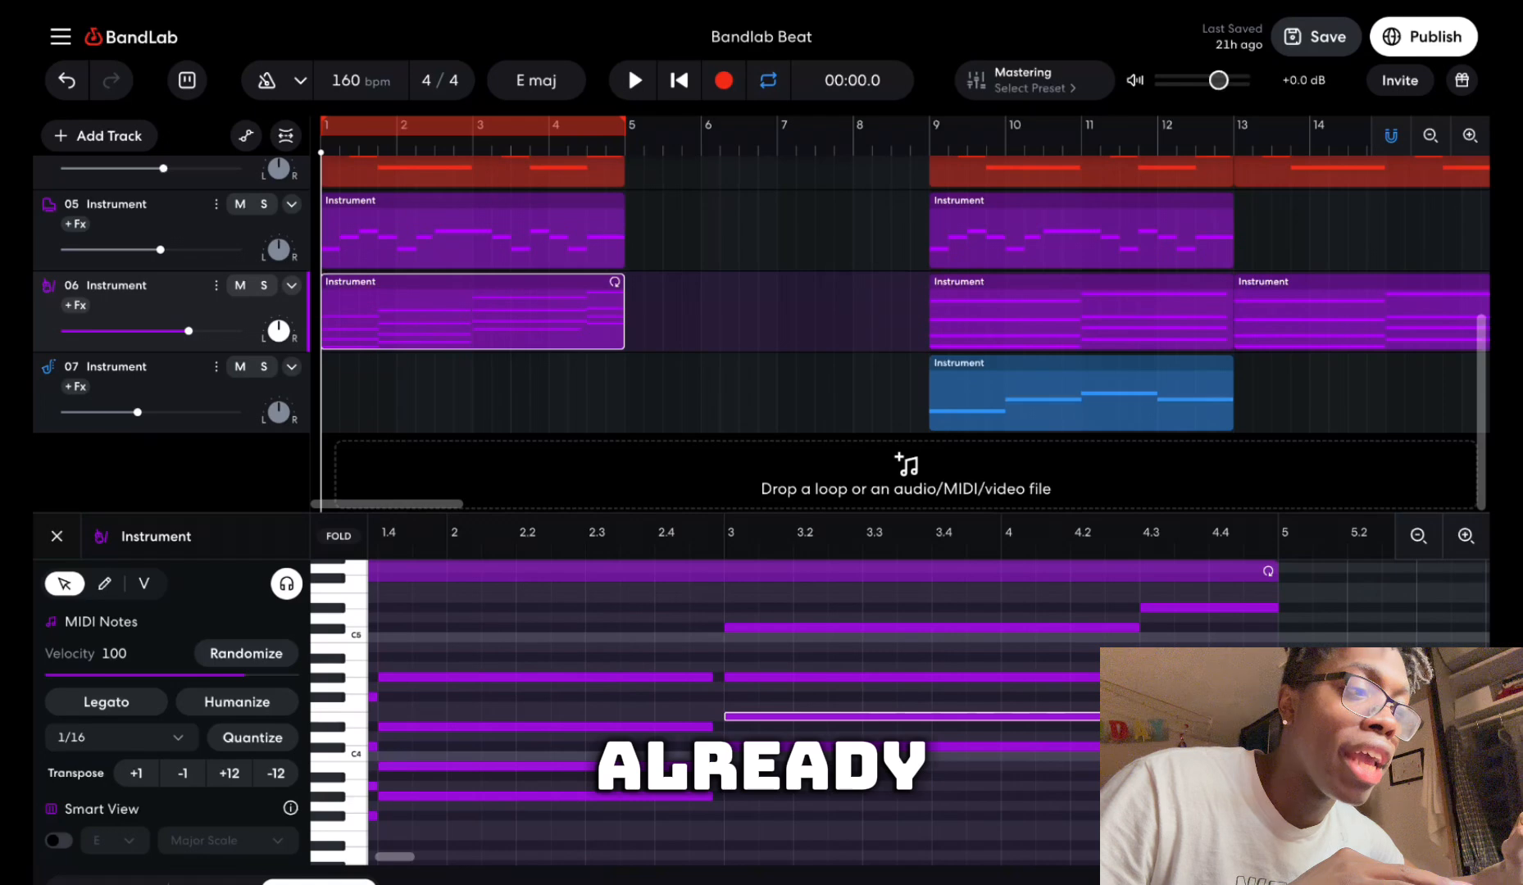
click(1128, 736)
click(1114, 746)
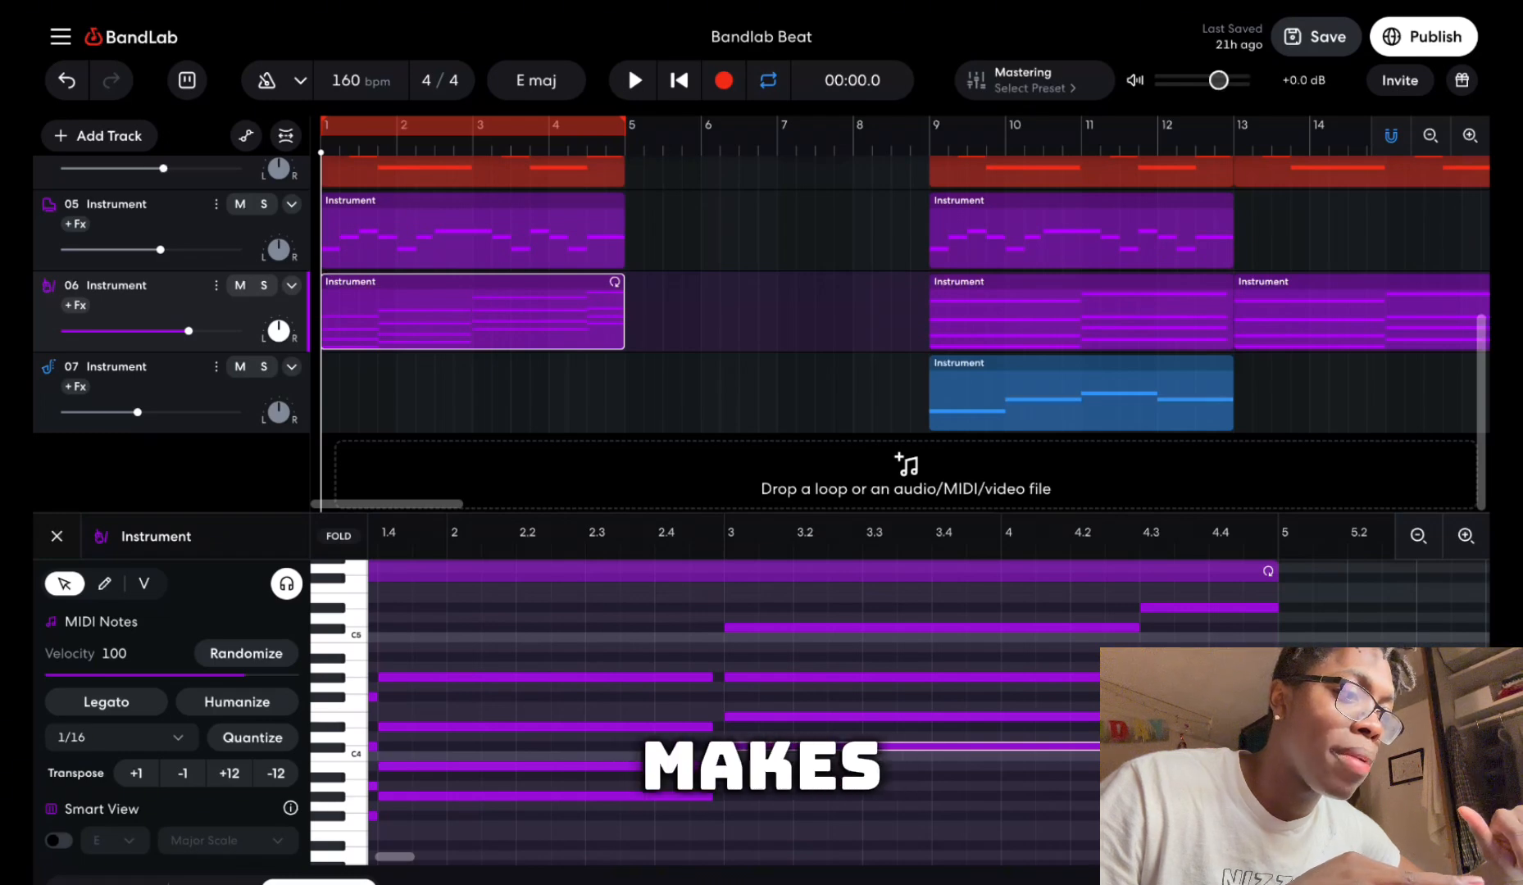
scroll(857, 786, left, 5)
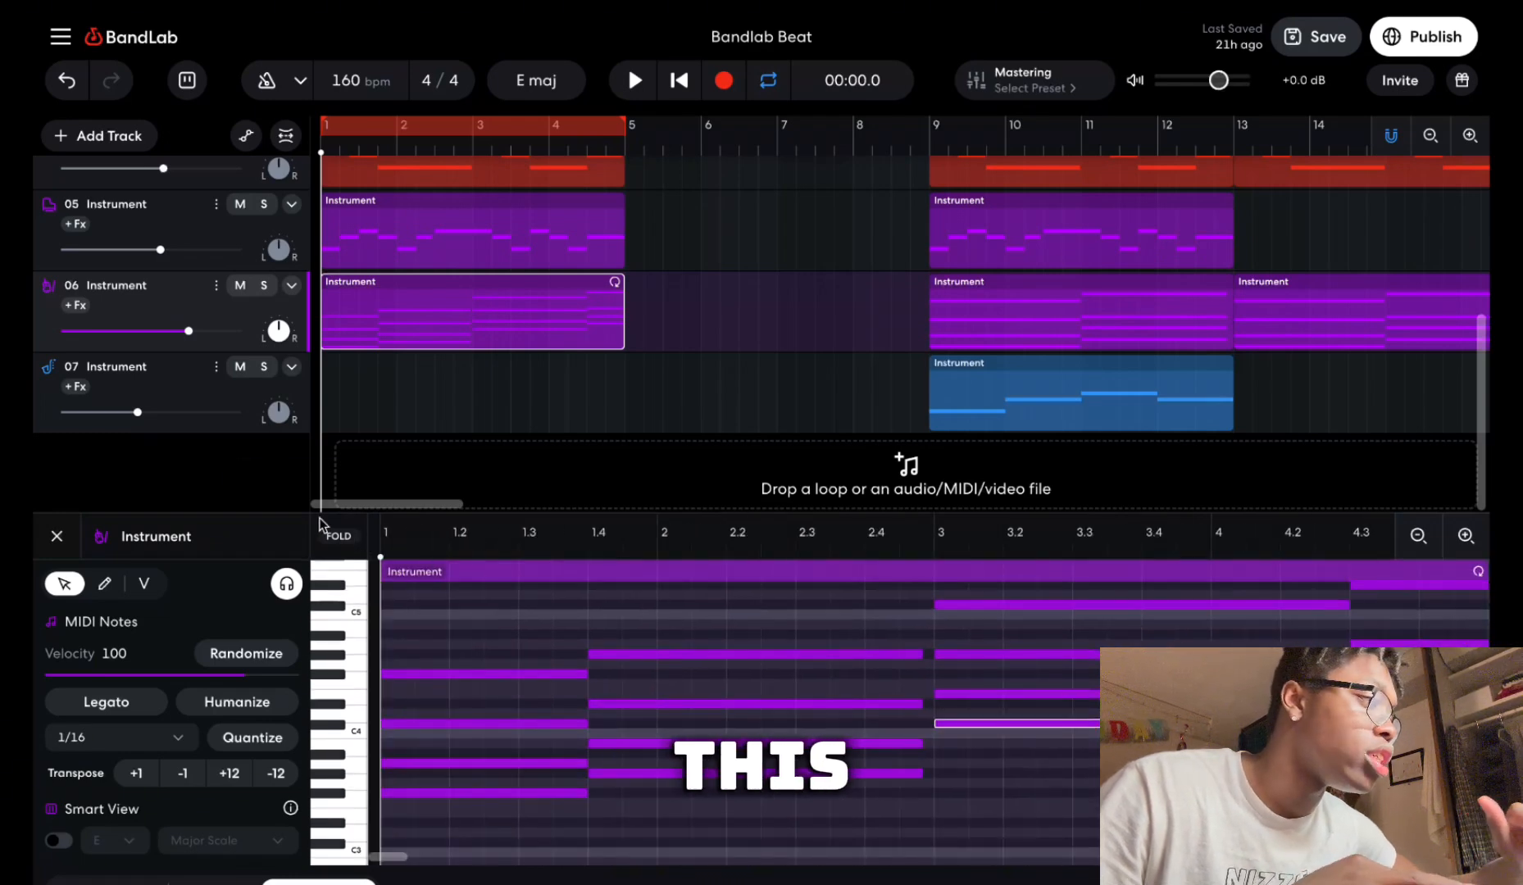
Close the MIDI editor and play back the four-bar loop with the edited strings.
click(56, 536)
key(space)
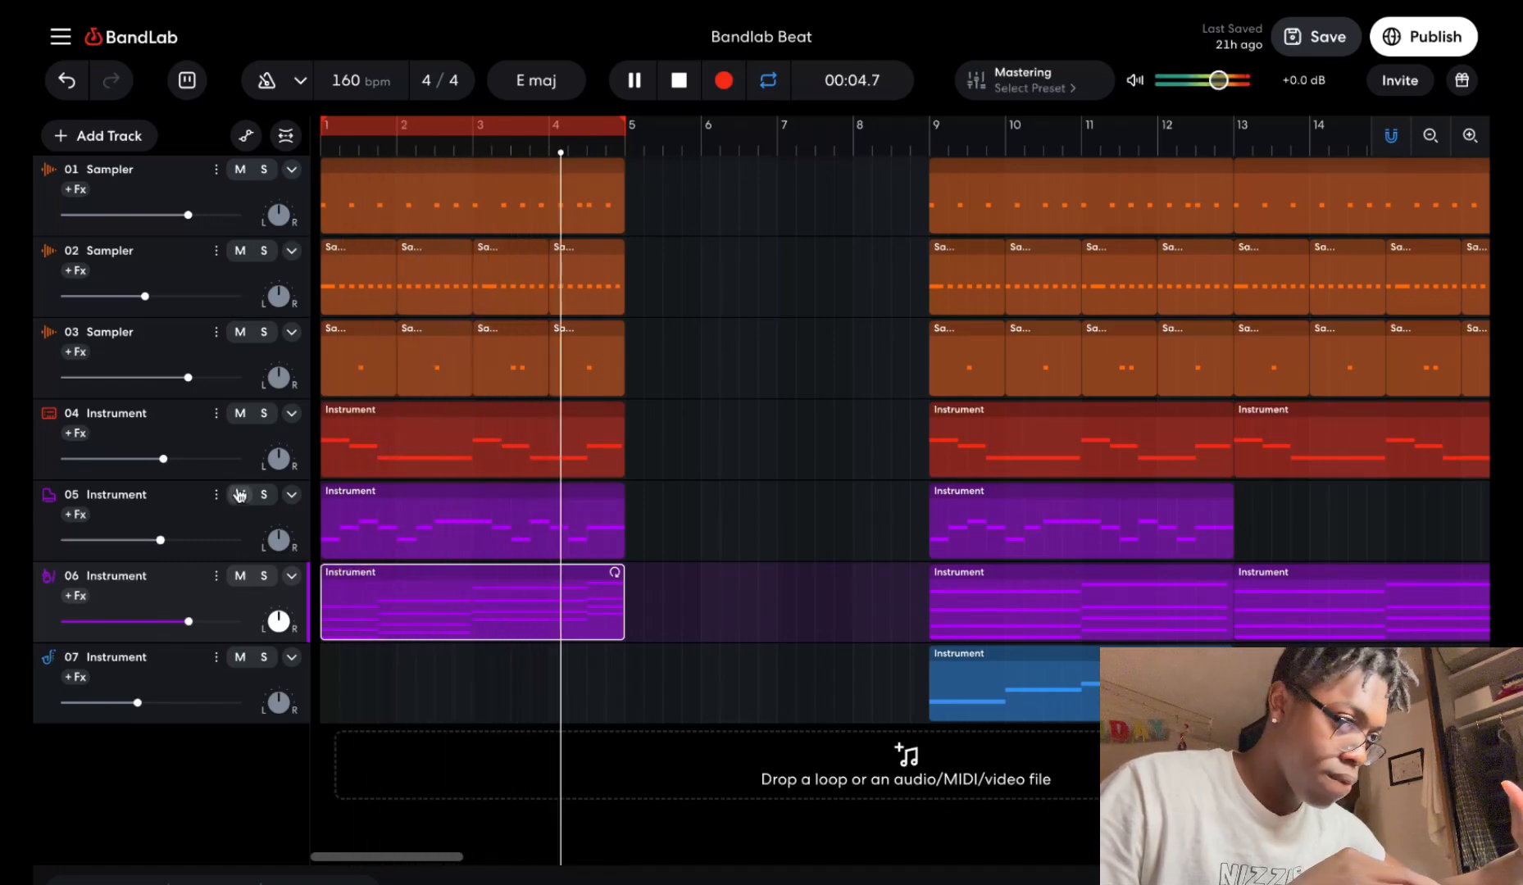
key(space)
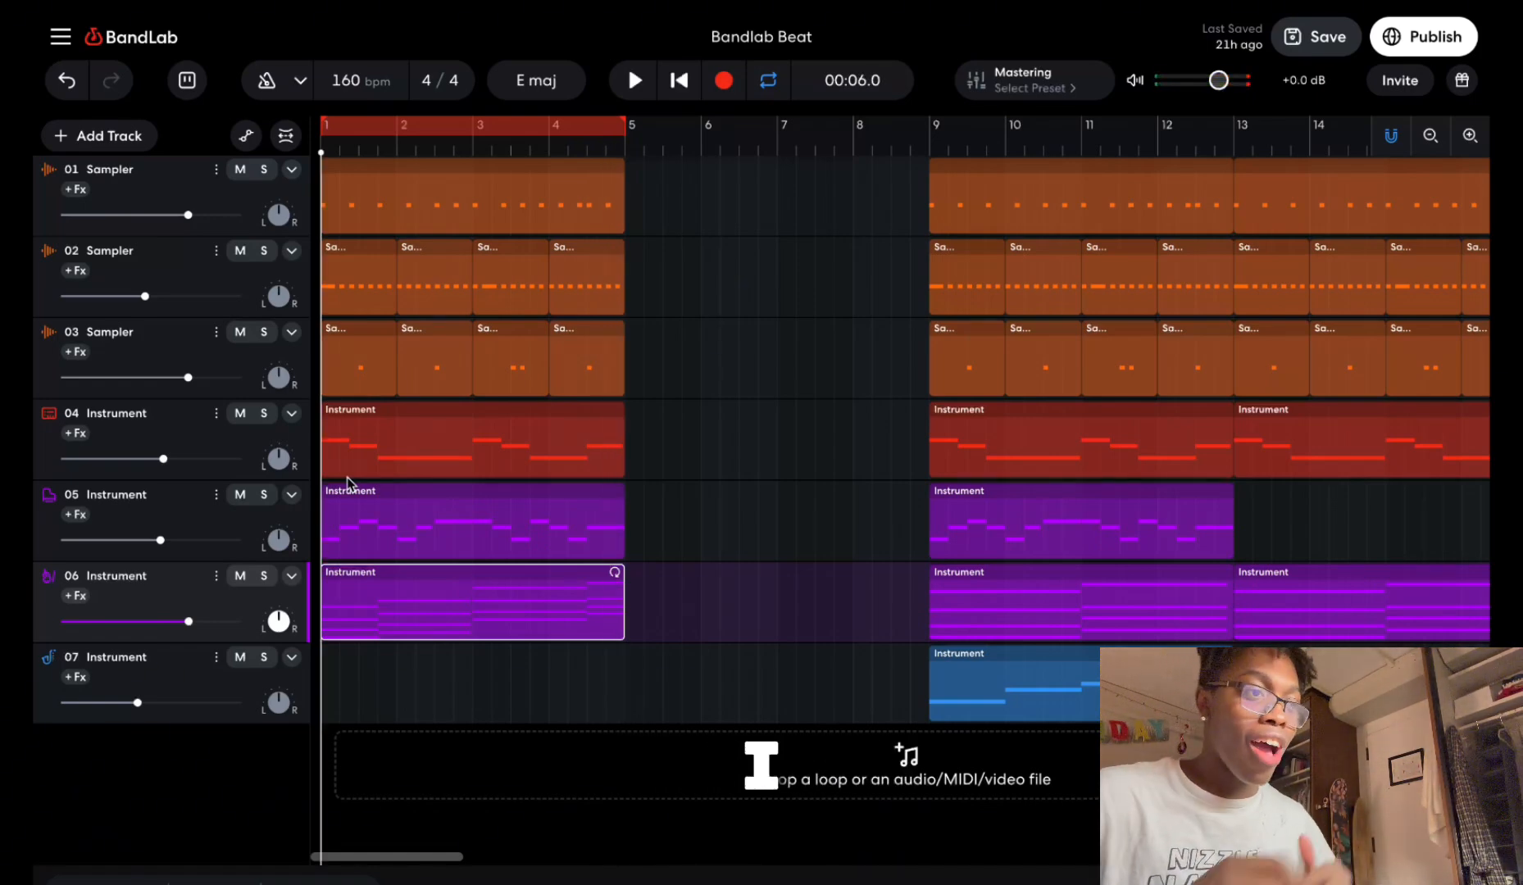
Copy the bar 9 clip of Instrument track 07 to bar 1, and during playback raise track 07's volume and lower track 06's.
drag(1015, 703, 160, 691)
key(space)
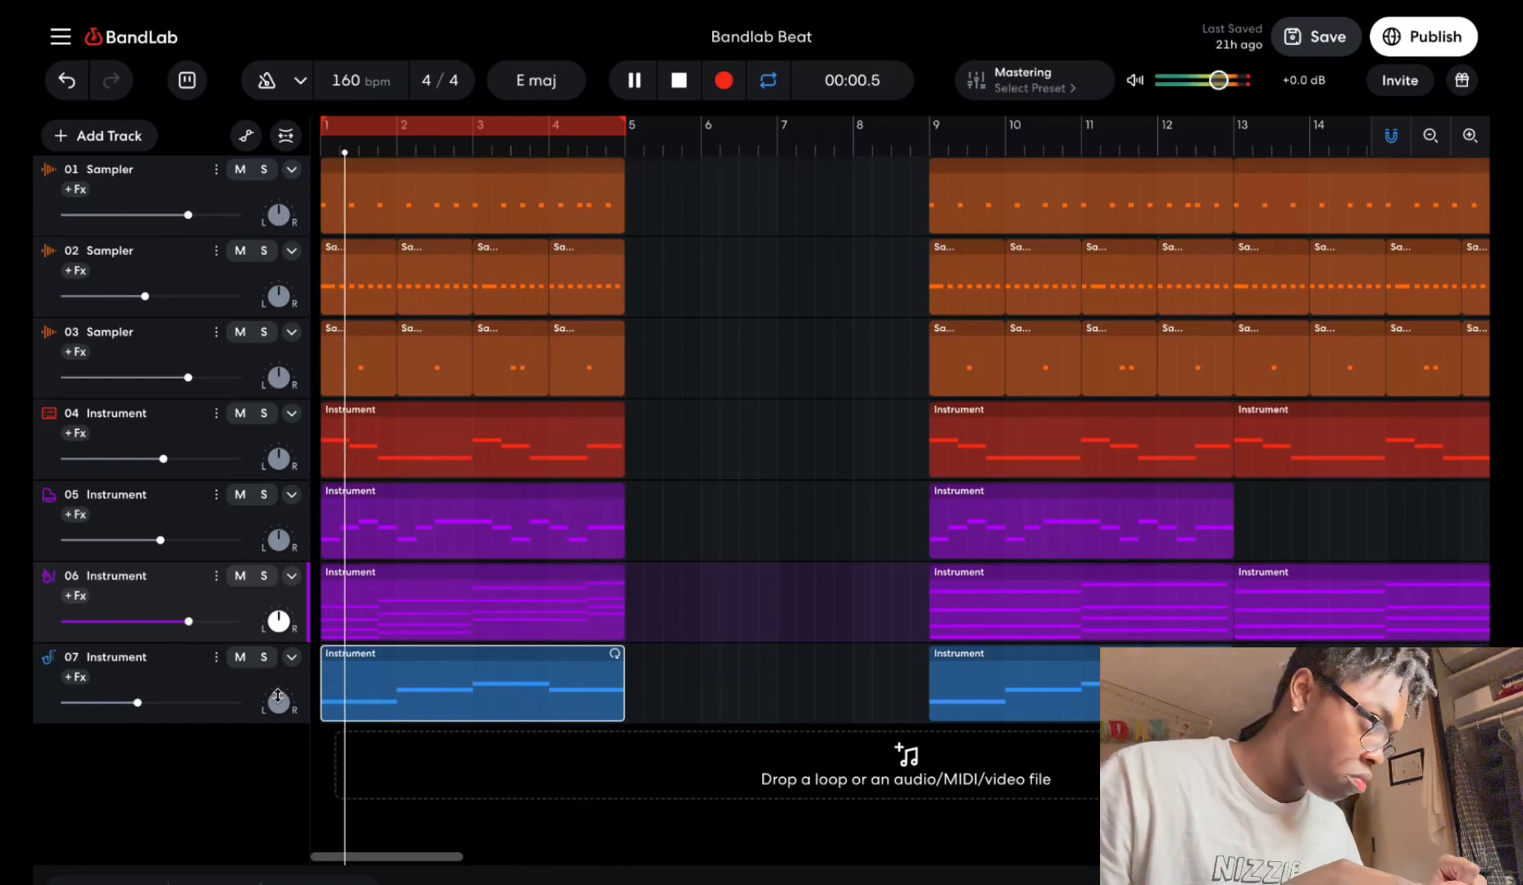
drag(137, 703, 183, 702)
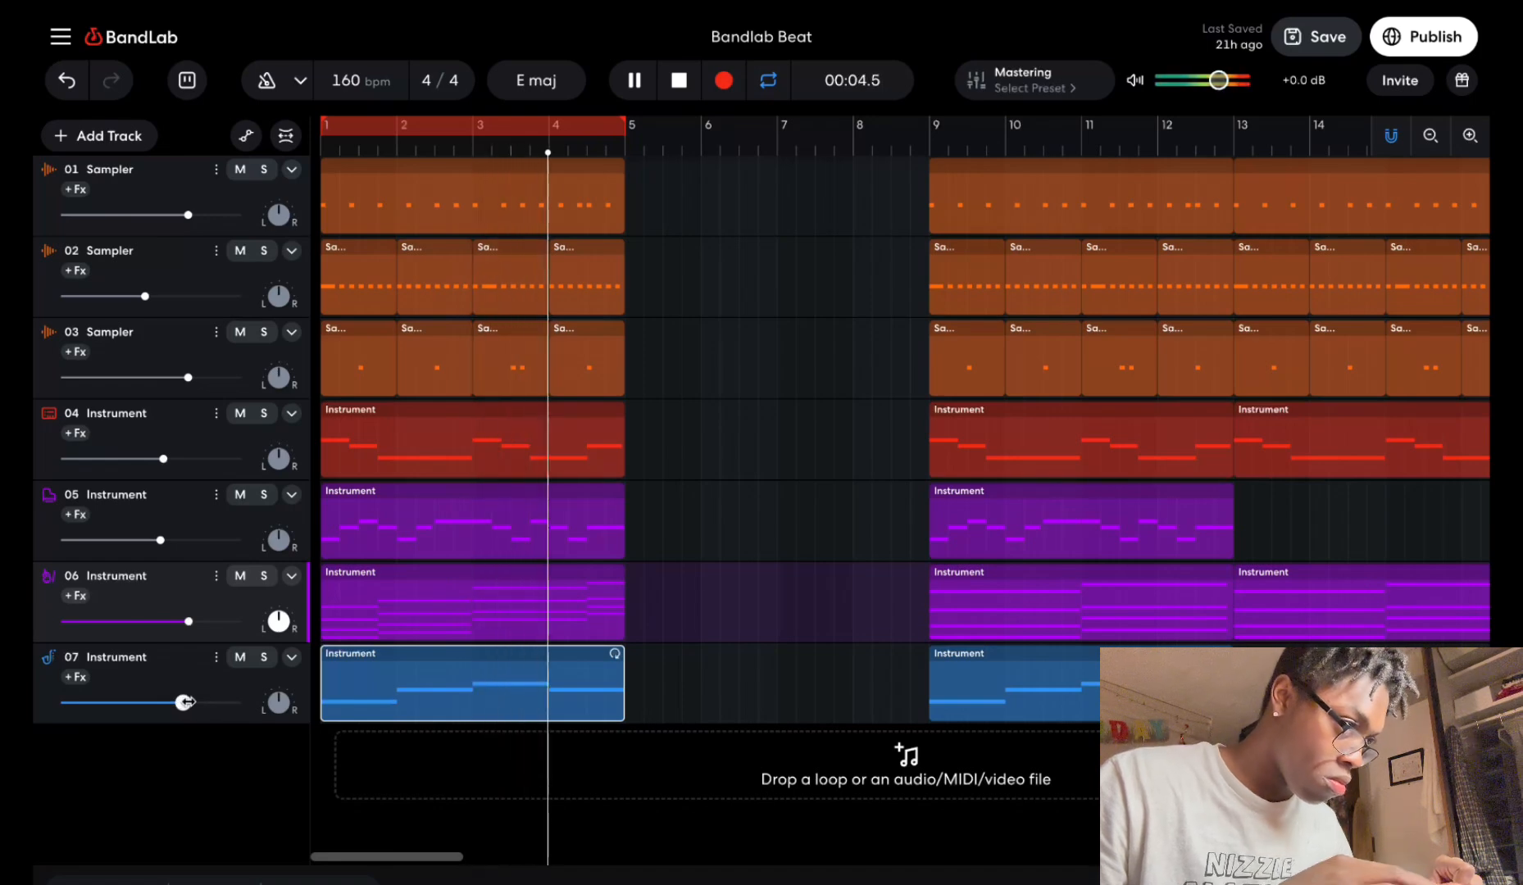
mouse_move(188, 622)
mouse_down()
mouse_move(146, 621)
mouse_move(162, 621)
mouse_up()
drag(182, 702, 171, 702)
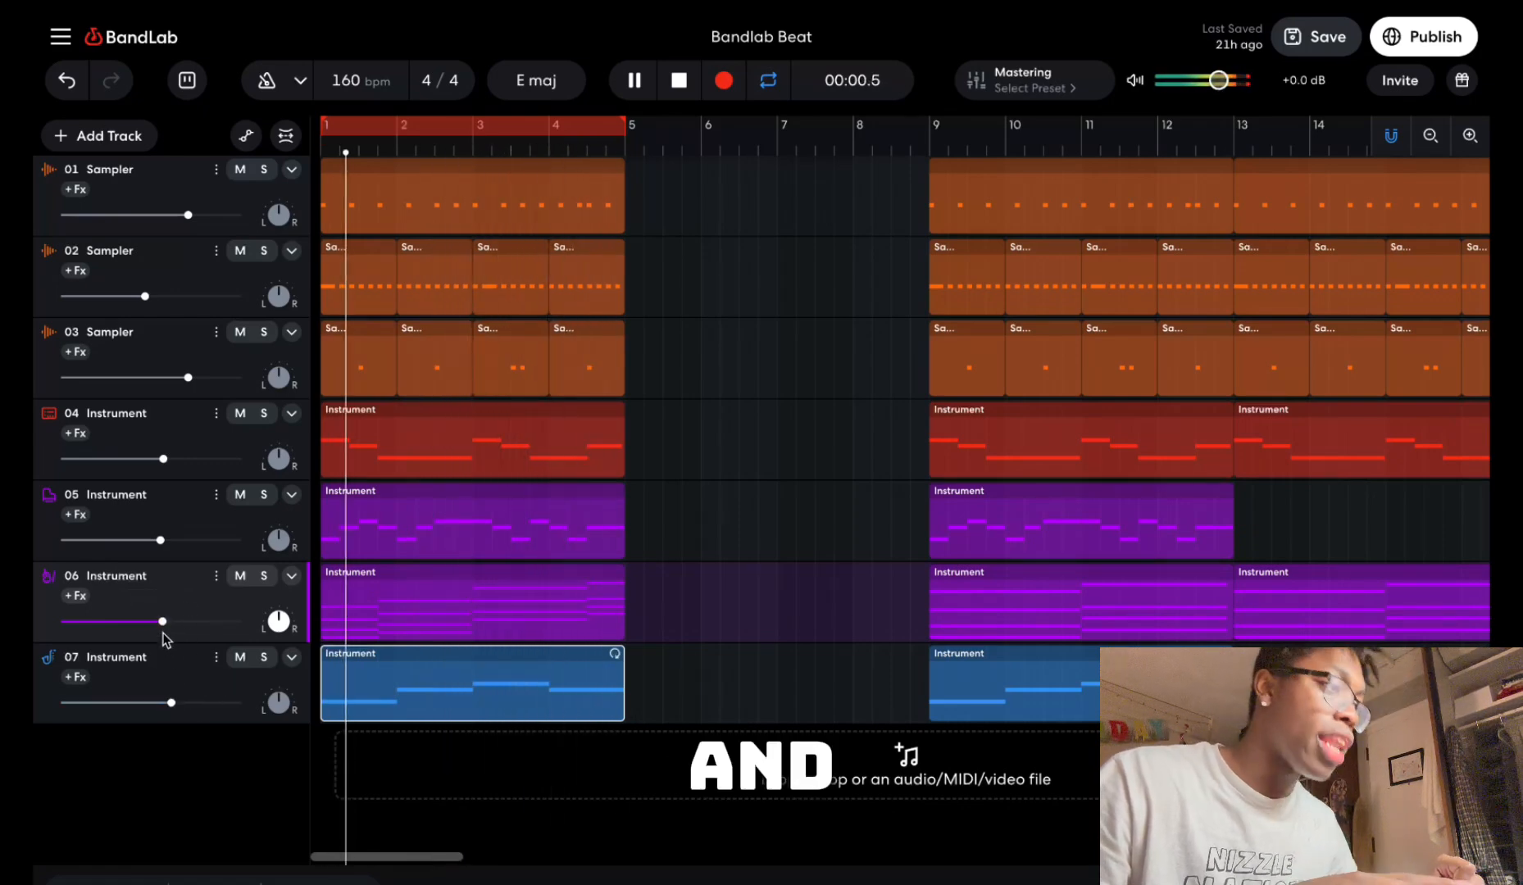
key(space)
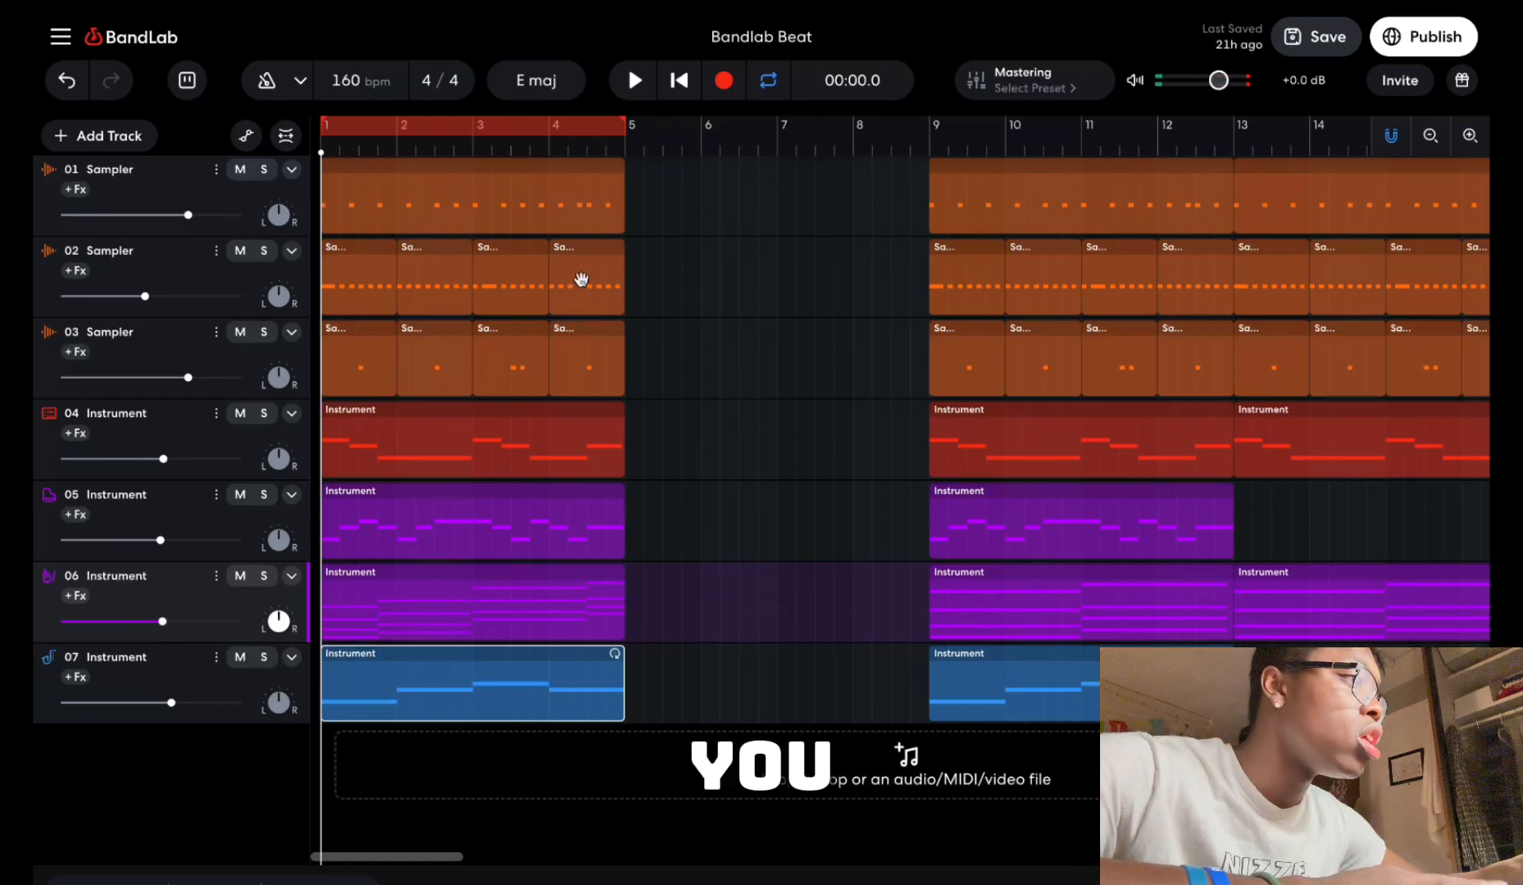
Delete all clips from bar 9 onward on every track, keeping only the four-bar section at bar 1.
drag(803, 199, 1492, 825)
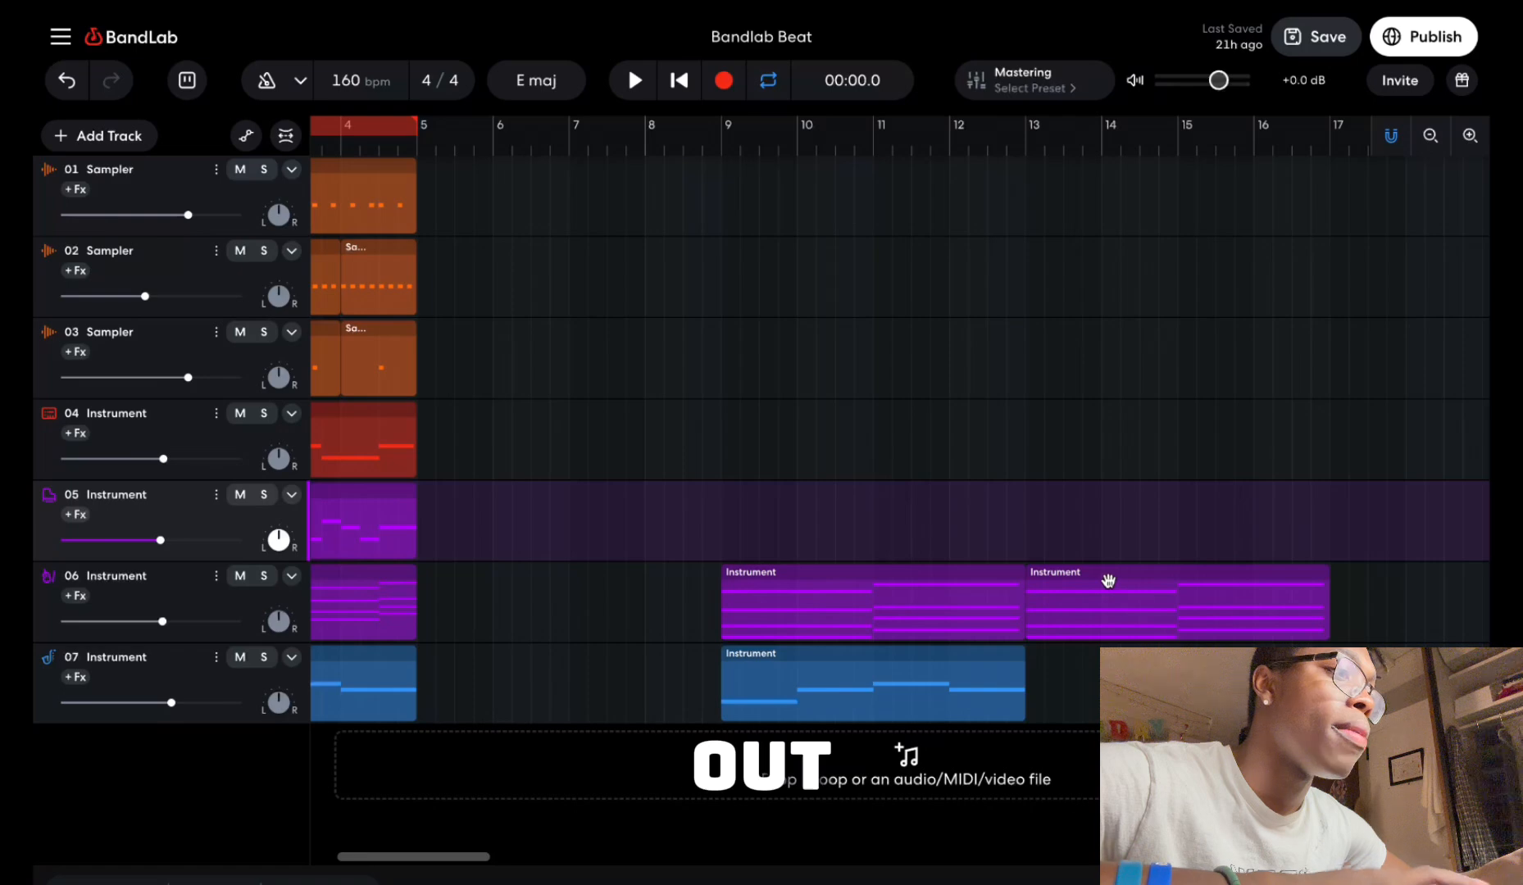
drag(645, 378, 1486, 714)
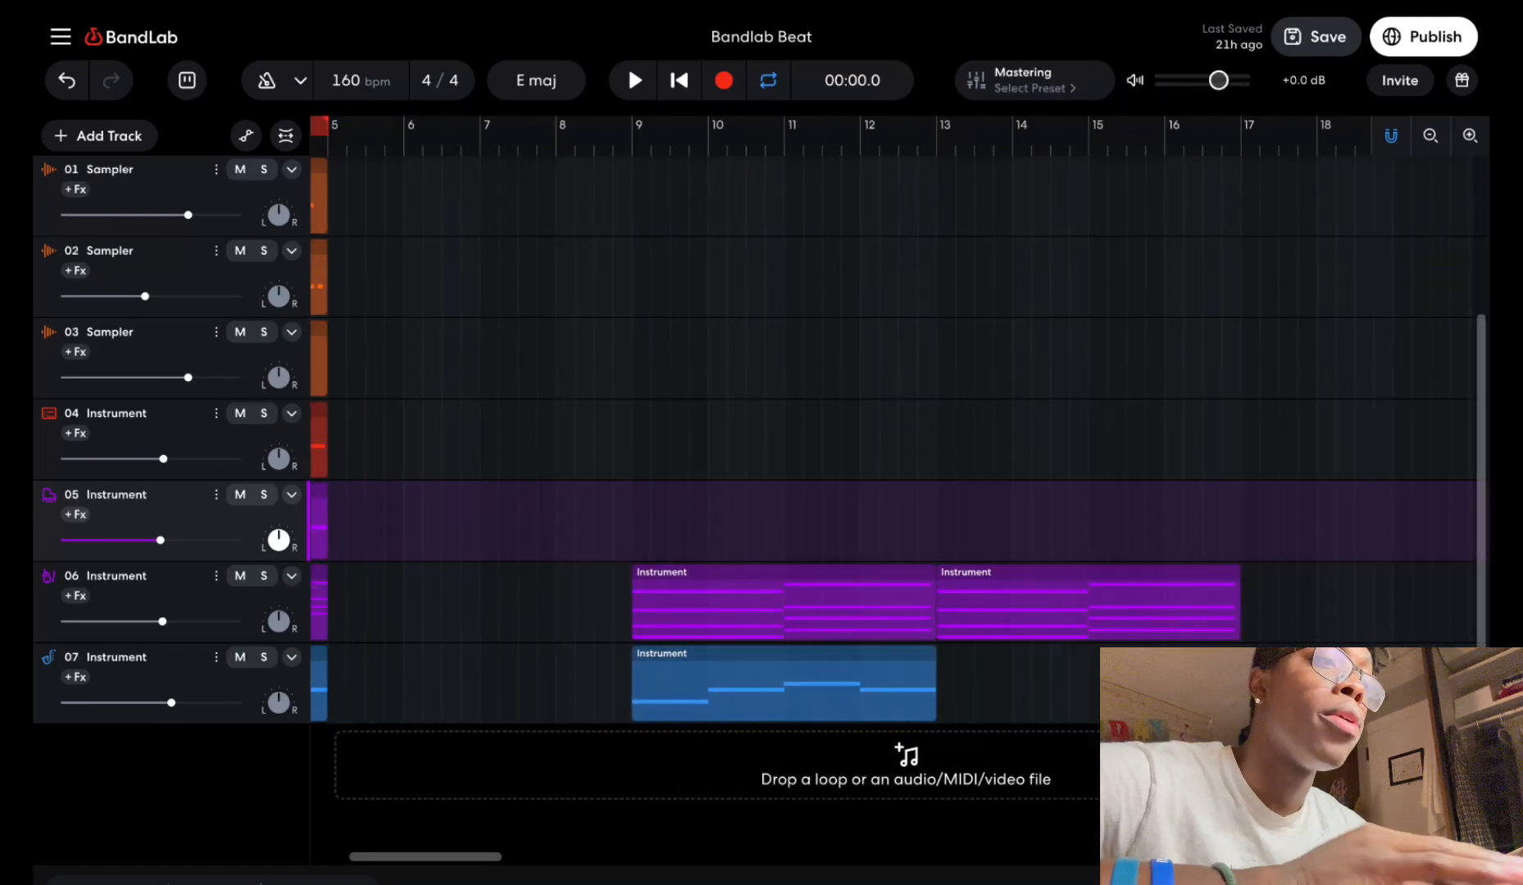
click(1105, 635)
key(Delete)
scroll(1105, 639, right, 2)
scroll(1105, 639, left, 2)
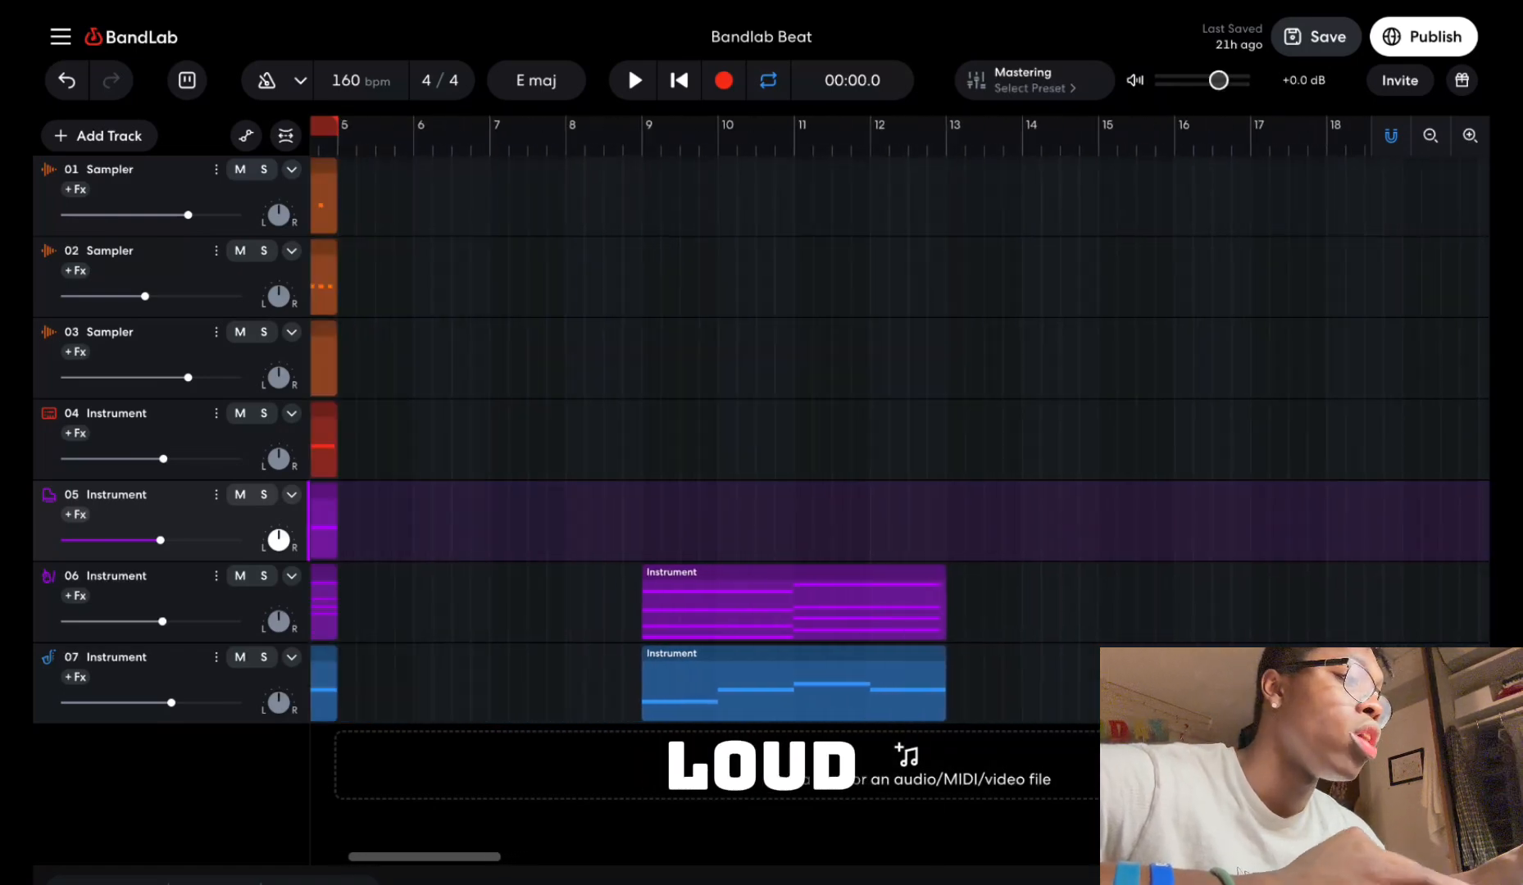
scroll(986, 611, left, 2)
click(986, 611)
key(Delete)
click(969, 653)
key(Delete)
scroll(968, 653, left, 1)
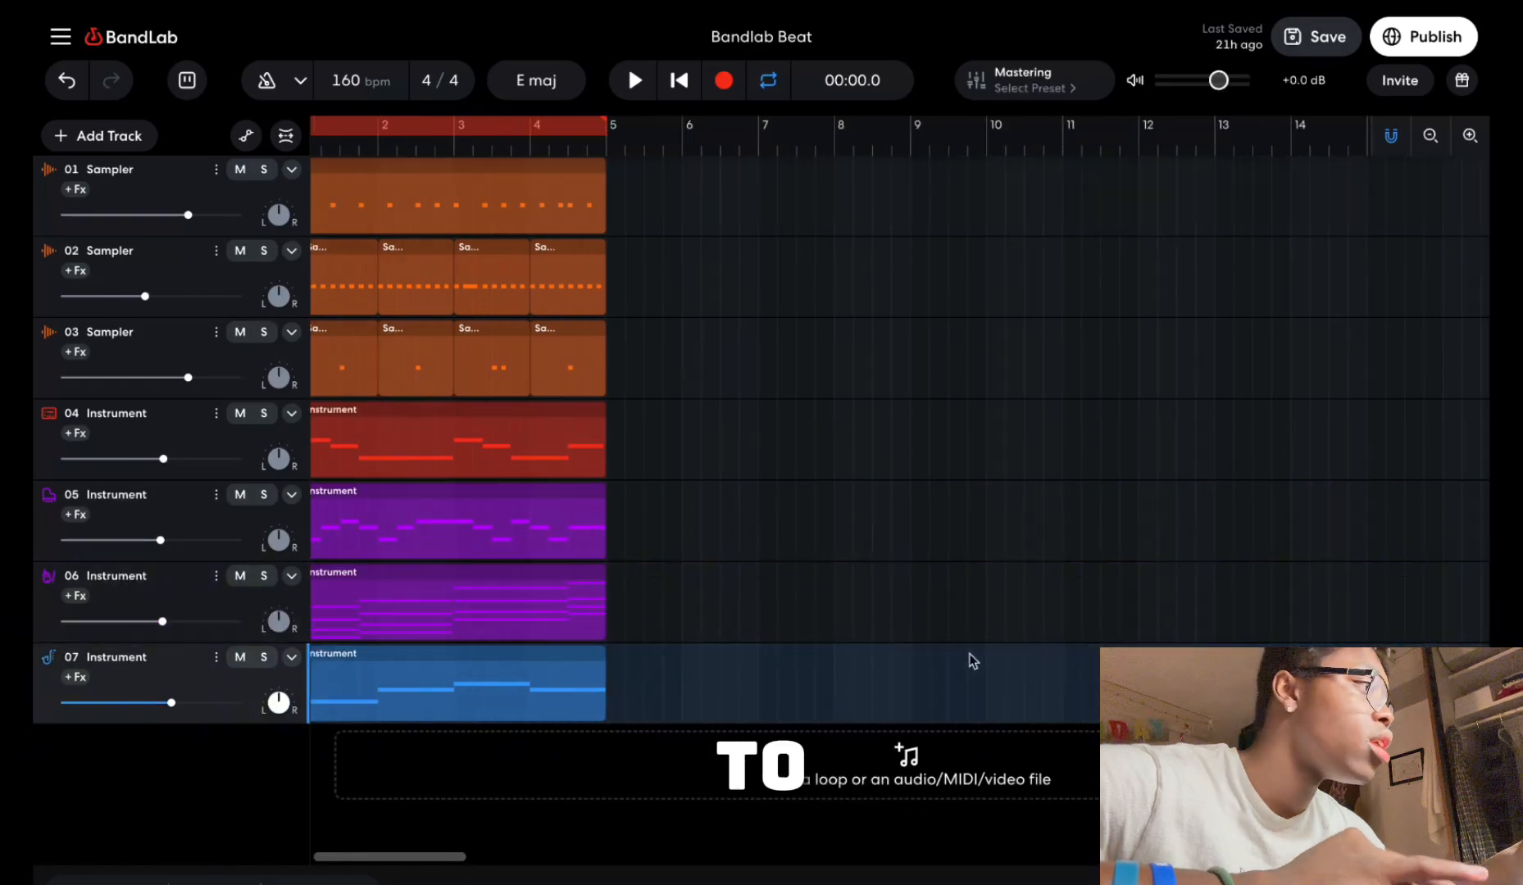
scroll(969, 654, left, 1)
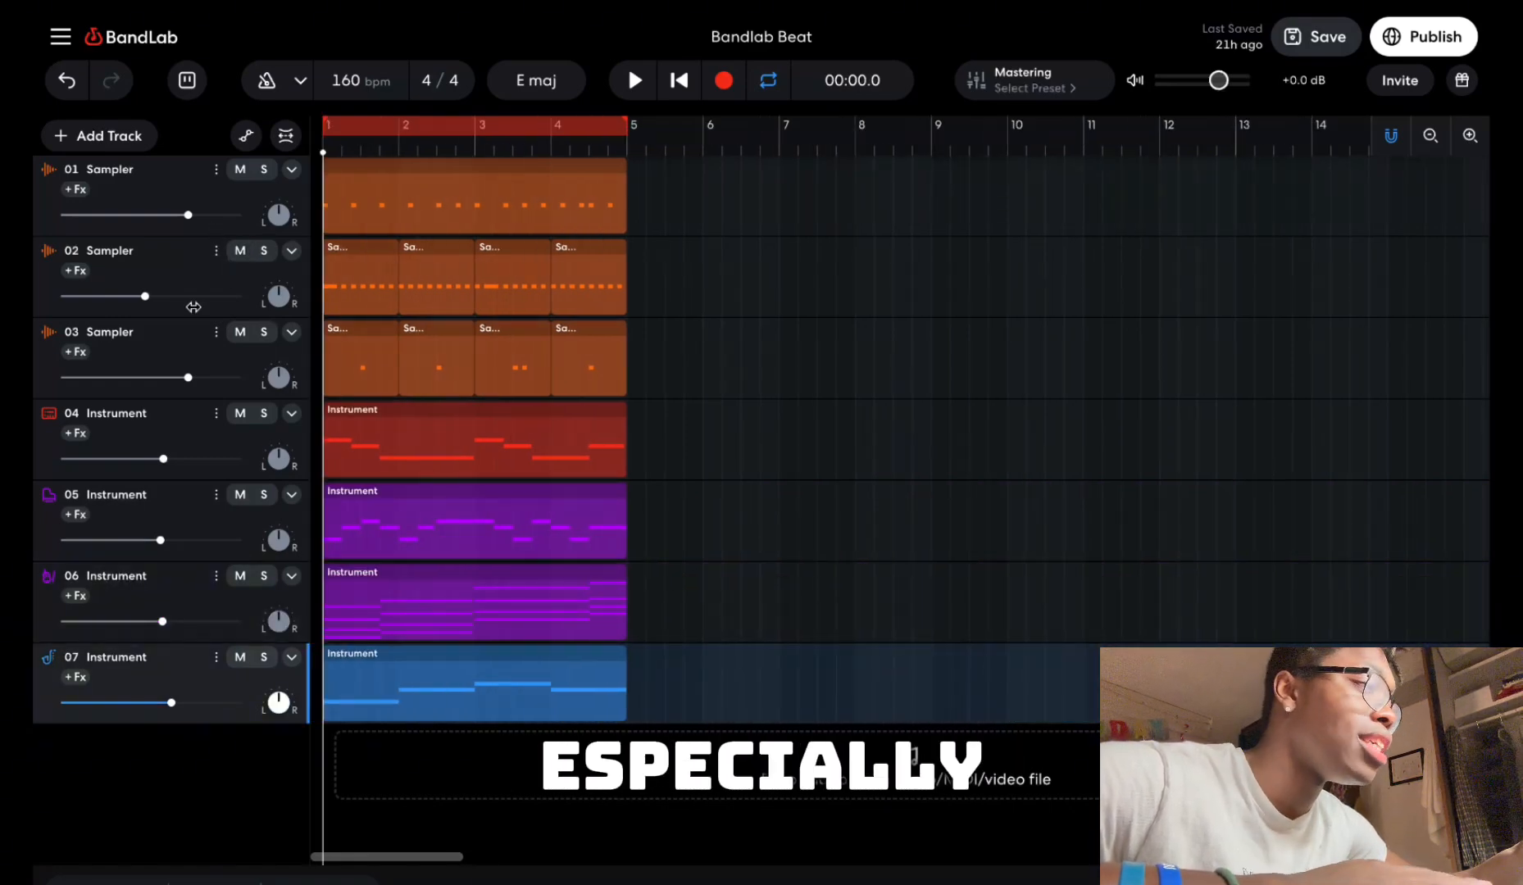
Play back the complete four-bar loop with all seven tracks.
key(space)
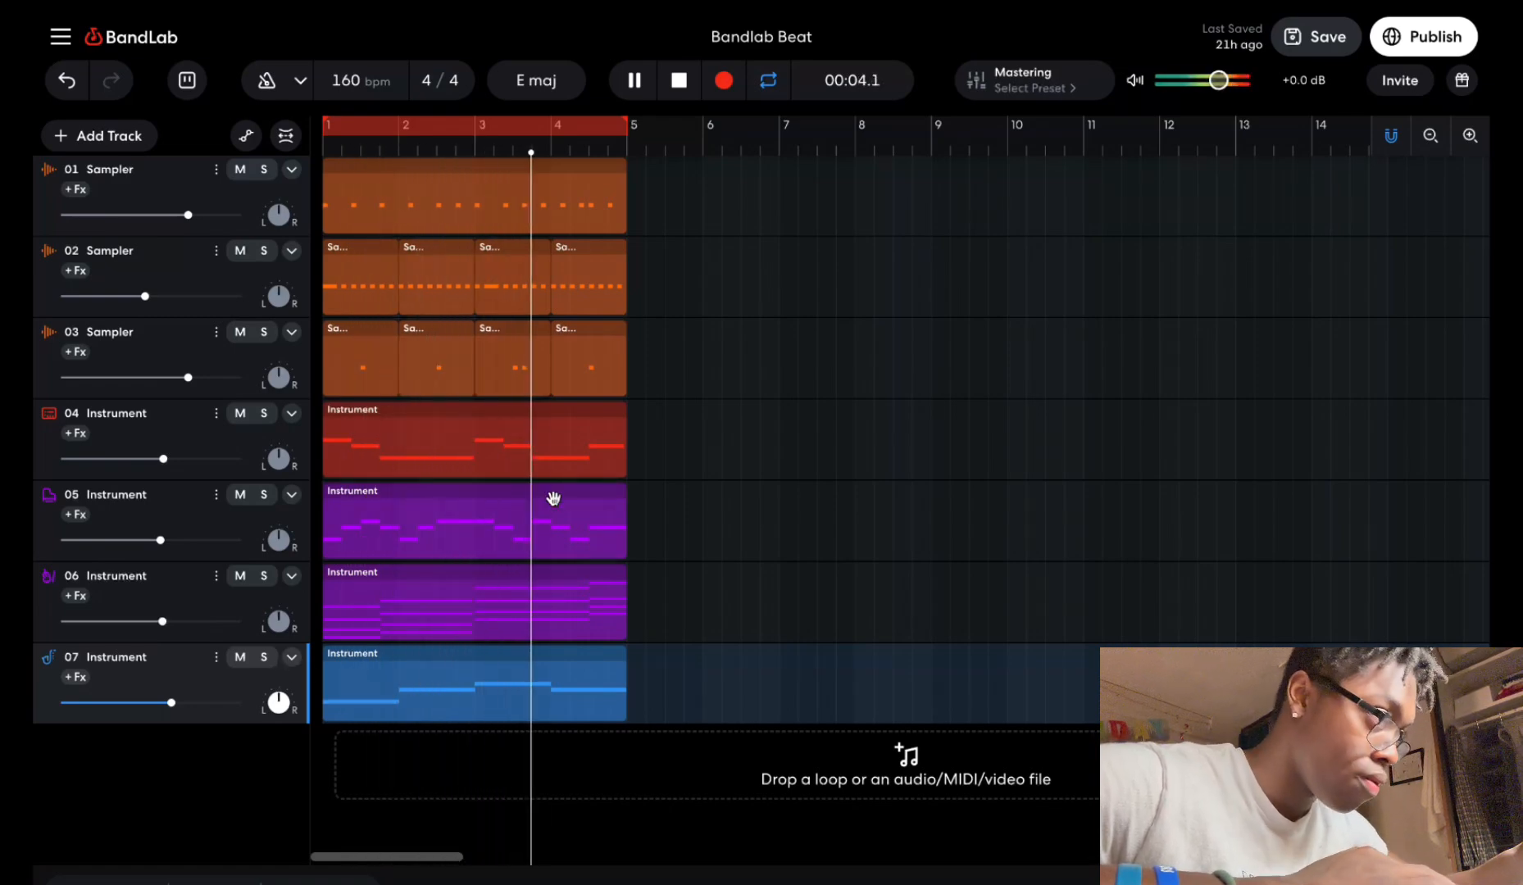
key(space)
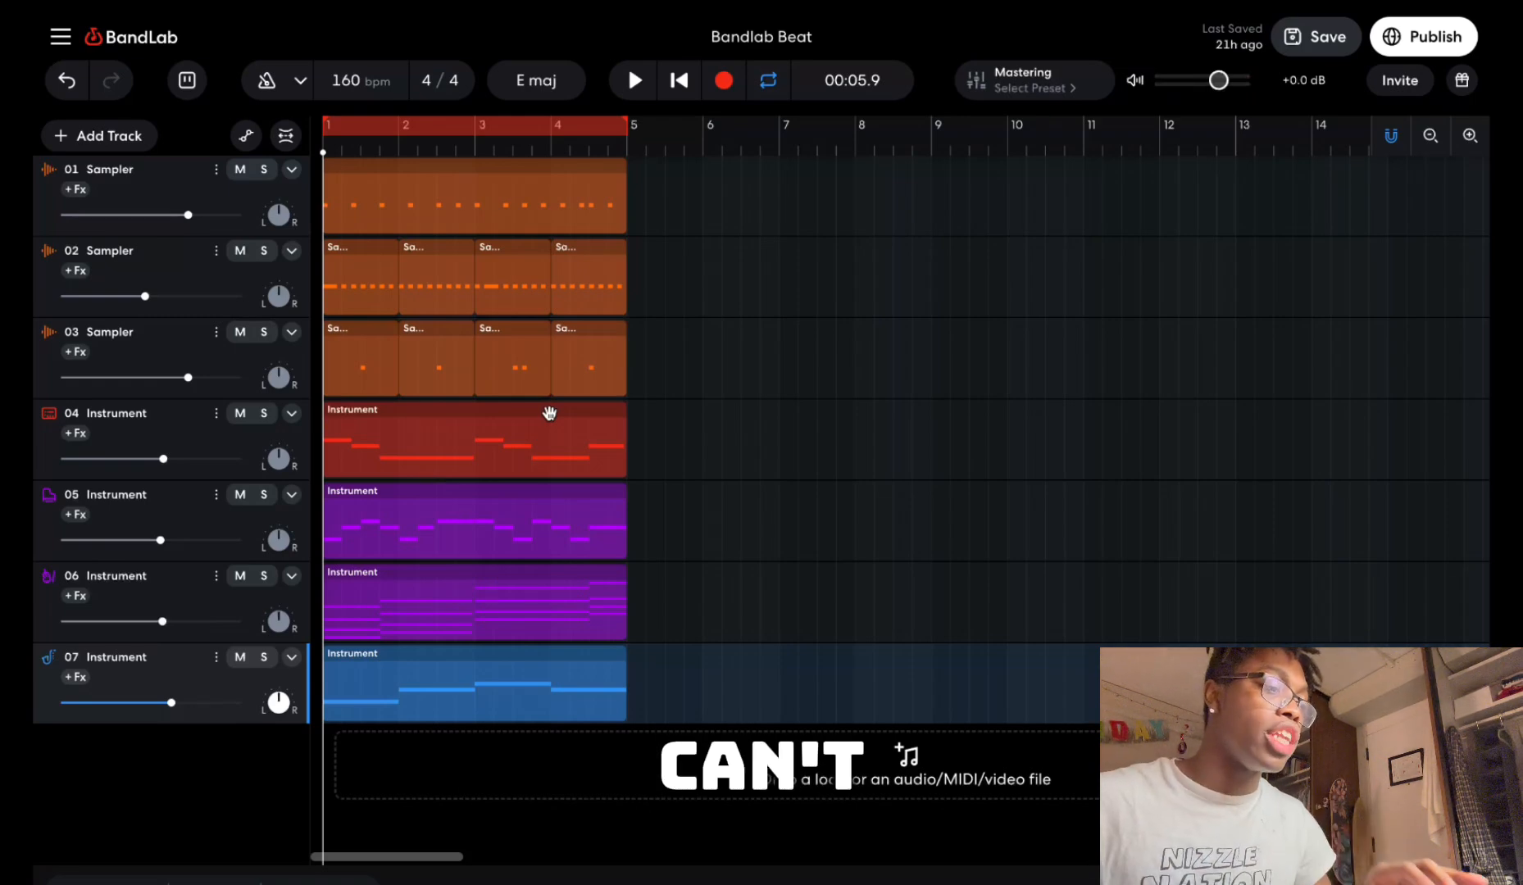
key(space)
key(space)
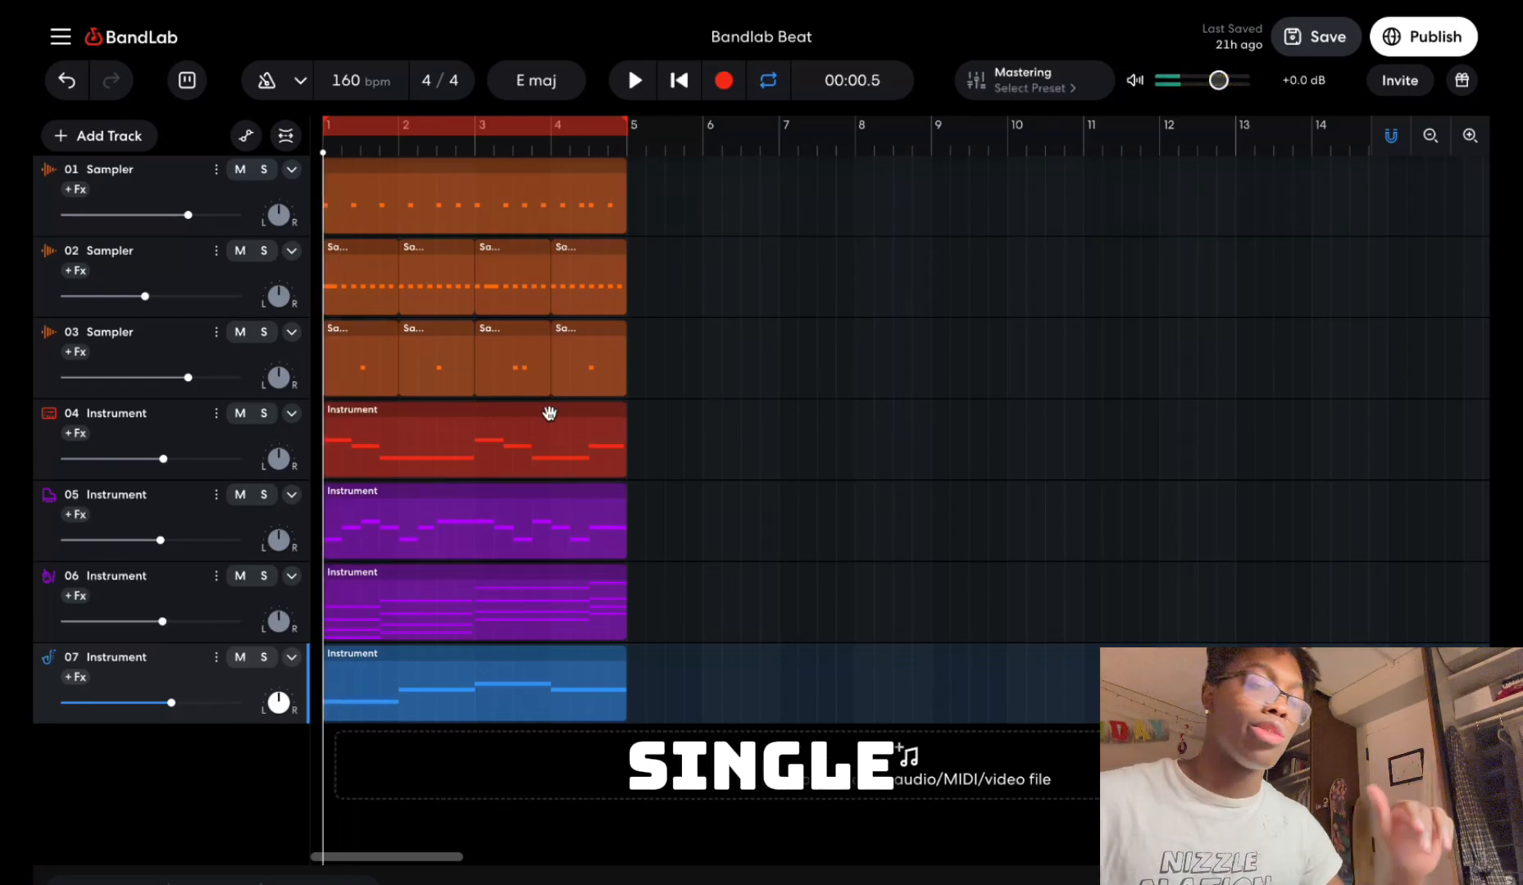
Turn off looping and move all clips to bar 9, then return only the strings clip on Instrument track 06 to bar 1.
click(521, 131)
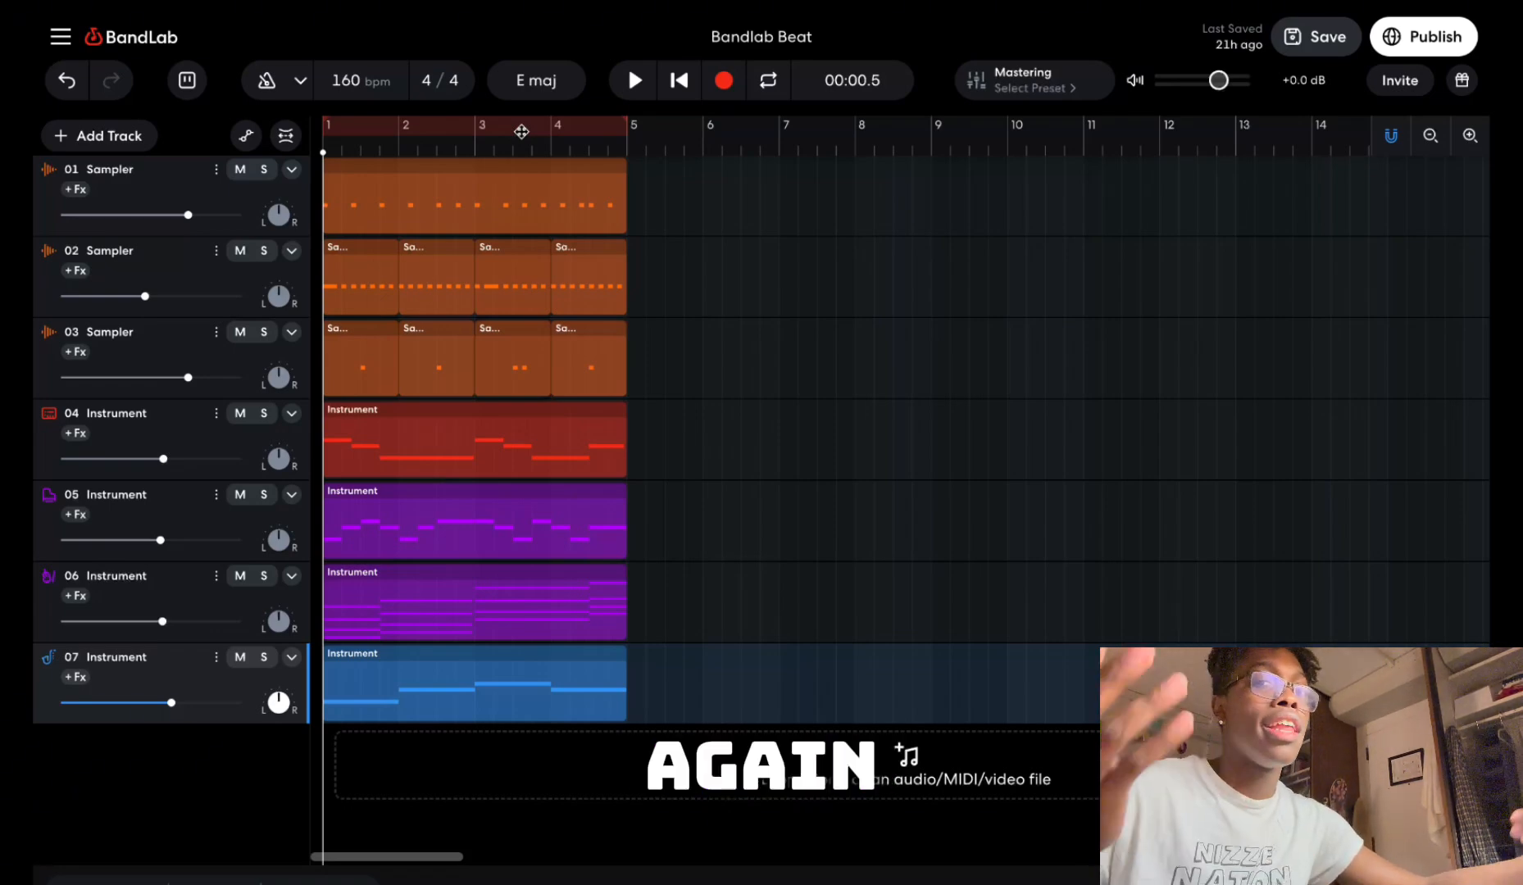
drag(659, 211, 349, 749)
drag(373, 670, 987, 672)
click(1313, 588)
drag(1178, 596, 350, 624)
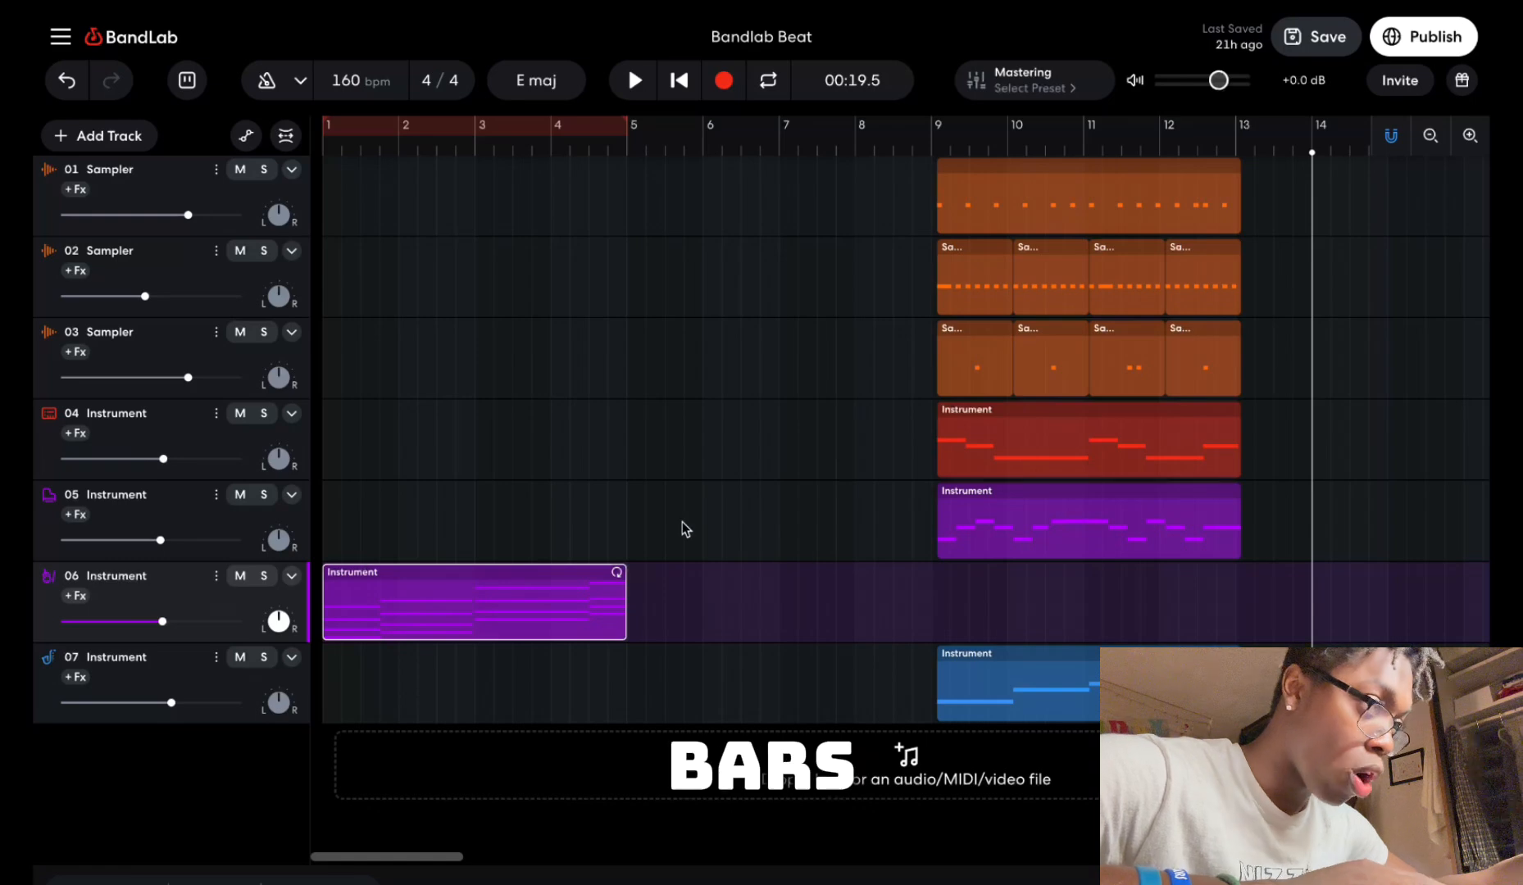
Play the strings intro from the start and copy the strings clip on Instrument track 06 to bar 5.
key(space)
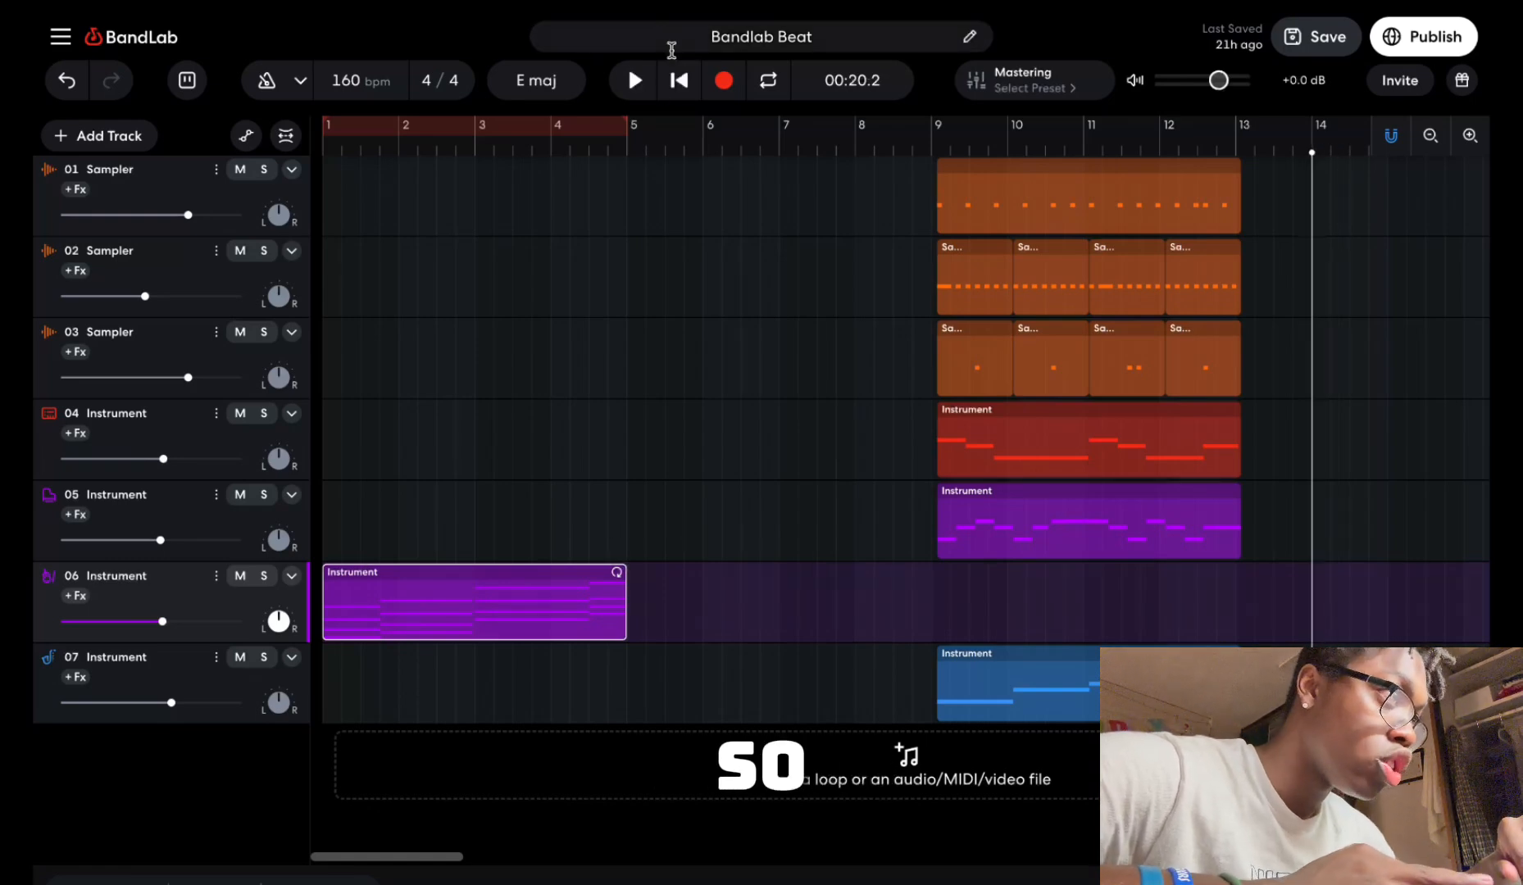
click(679, 79)
key(space)
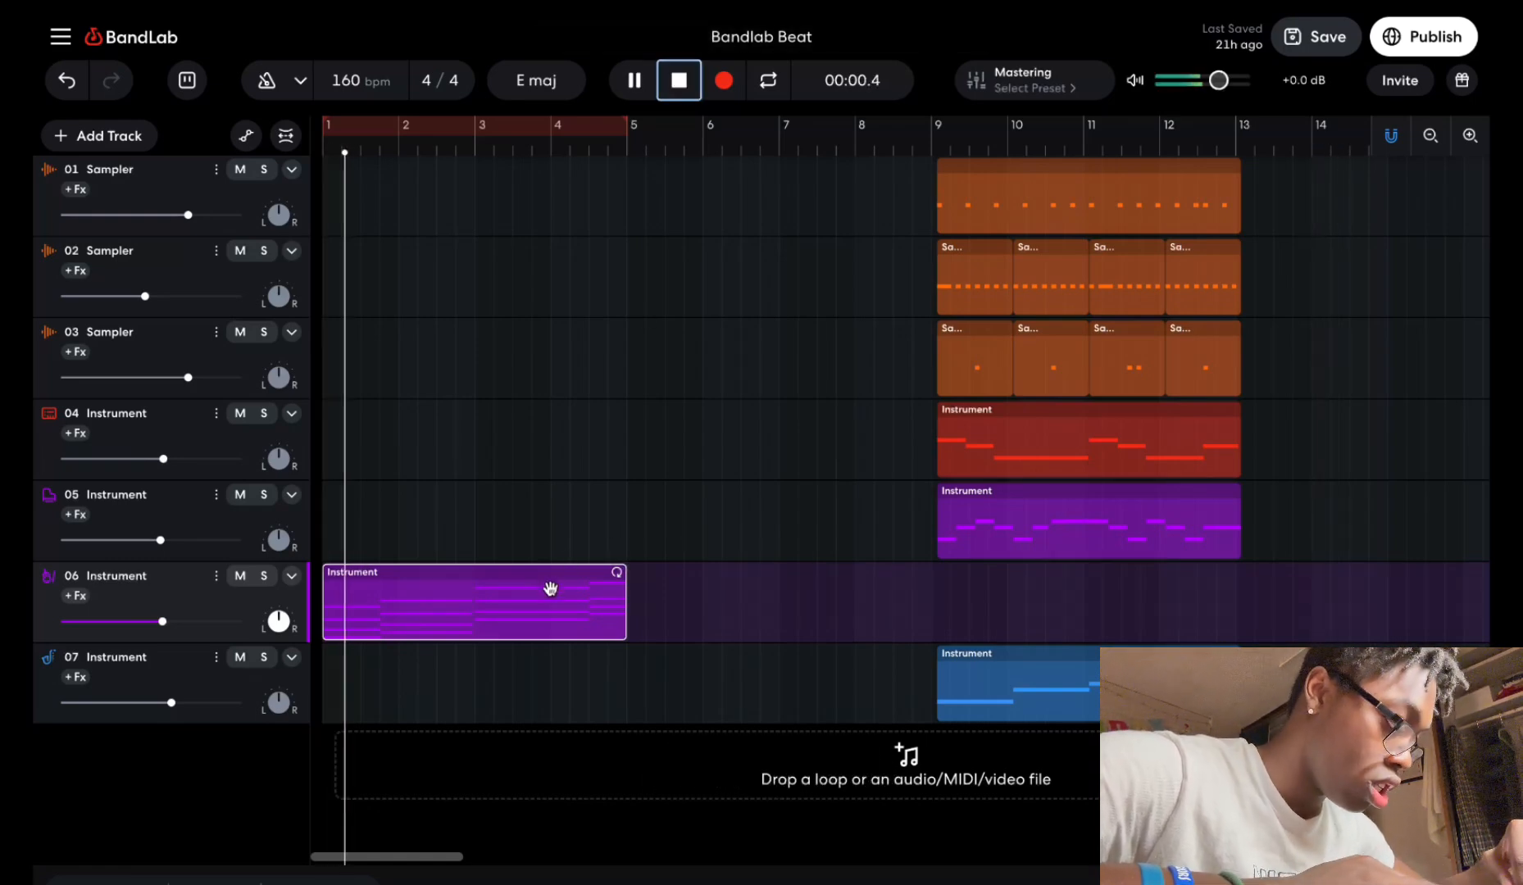
click(505, 647)
drag(498, 602, 795, 609)
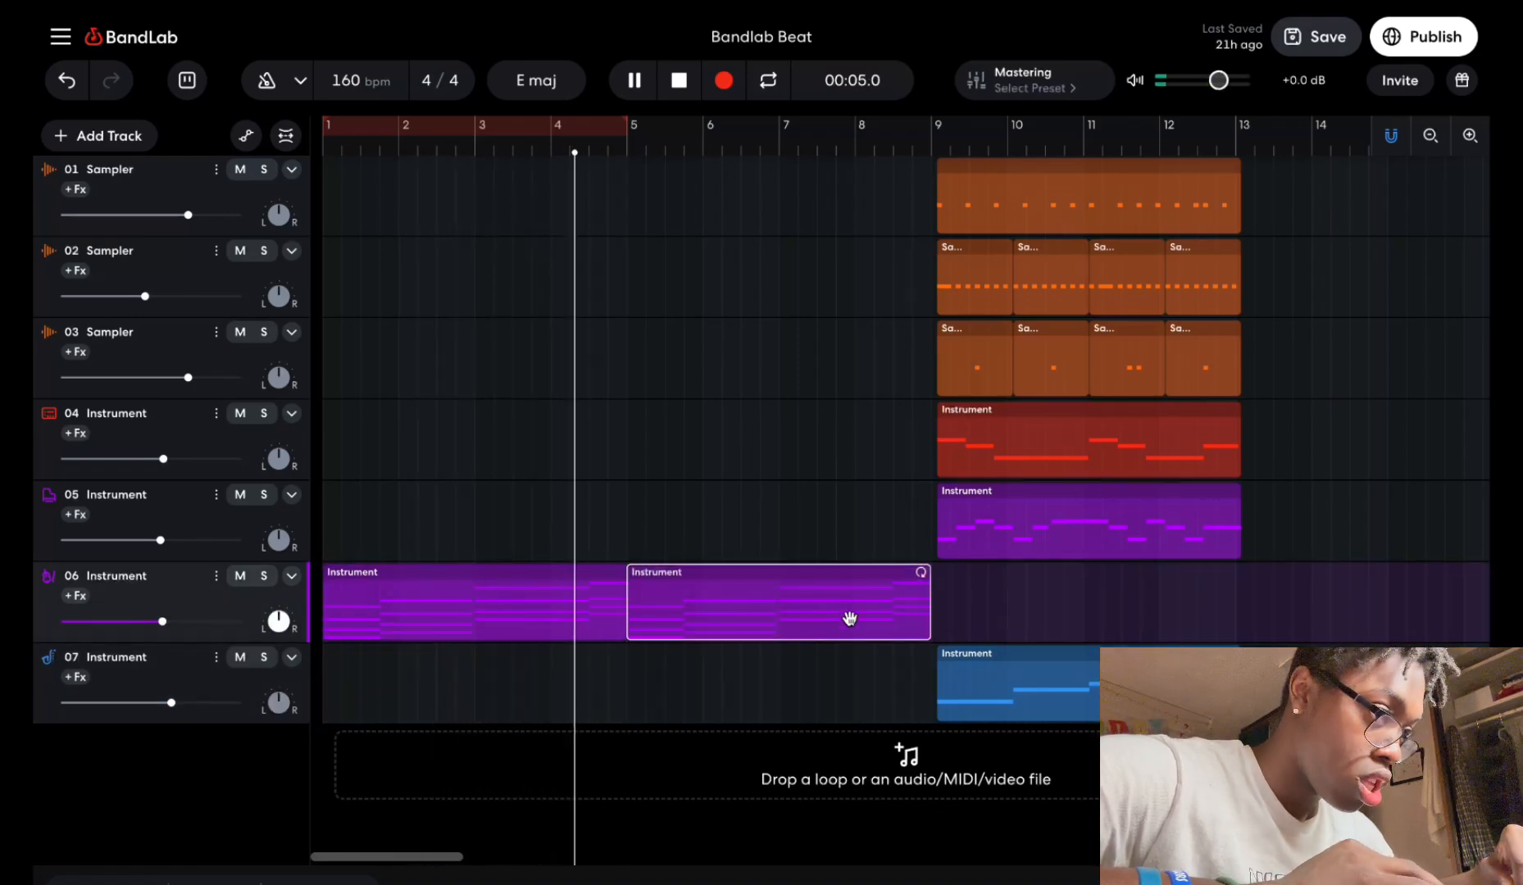
scroll(845, 683, right, 3)
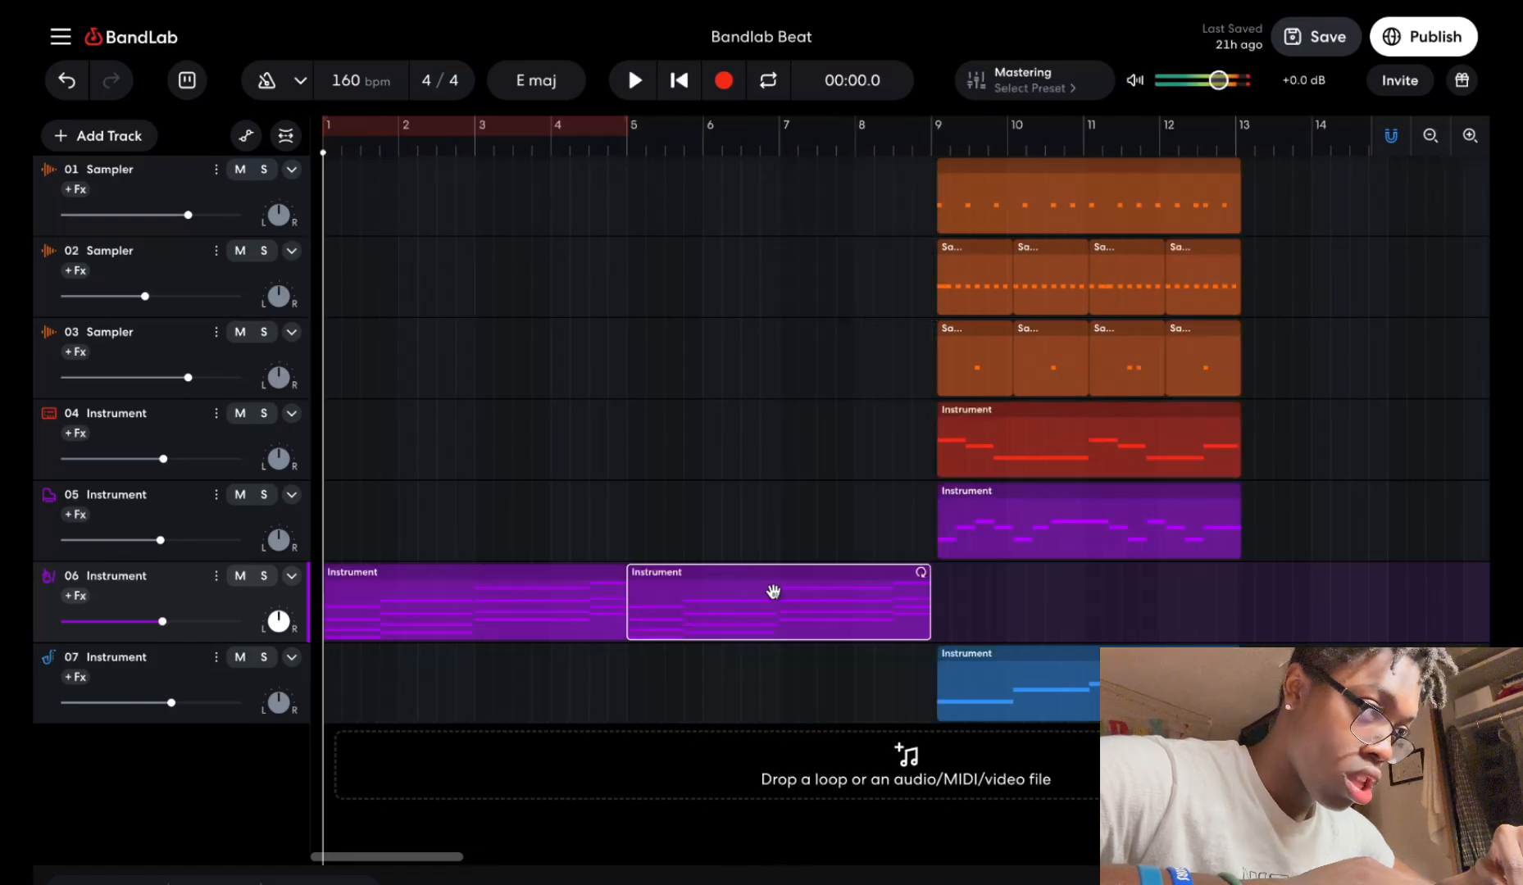
Copy the strings clip on Instrument track 06 to bar 9 and play from the end of bar 8.
drag(728, 606, 1024, 608)
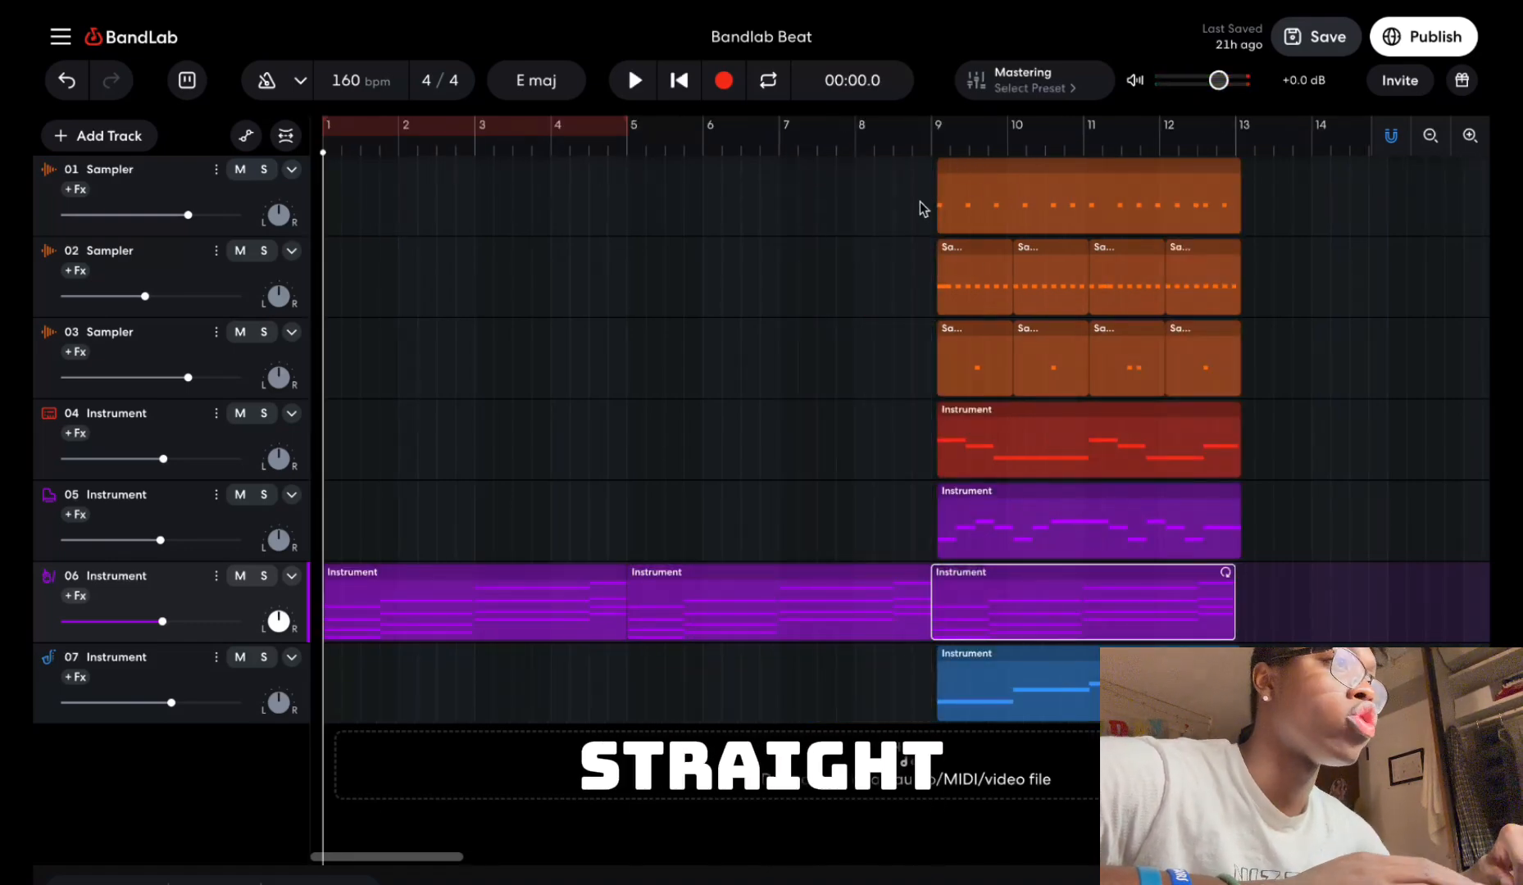
click(893, 156)
key(space)
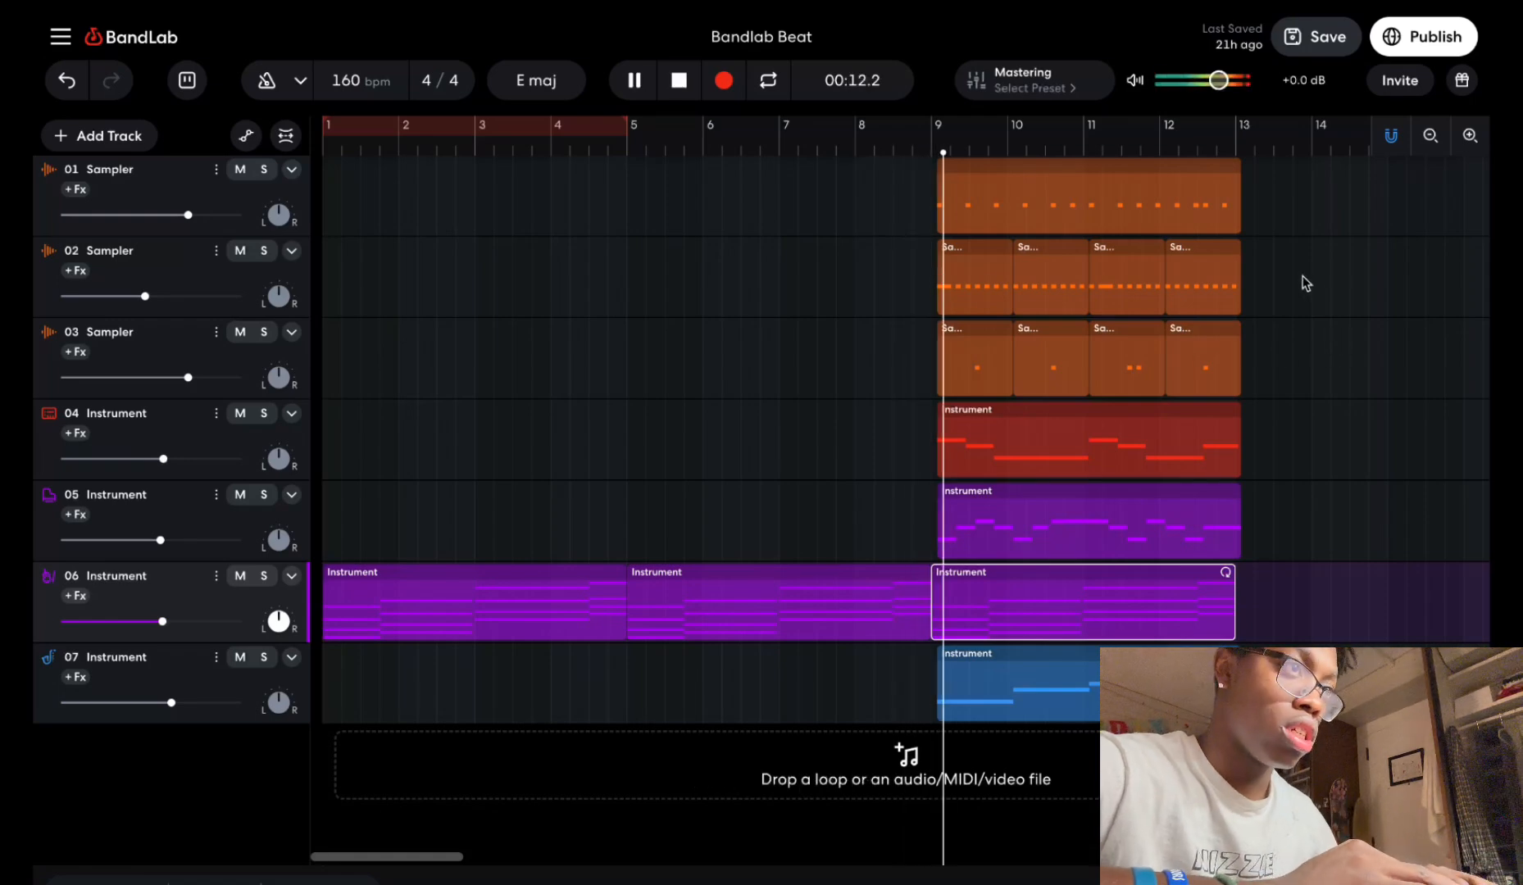
Duplicate the four-bar section at bar 9 on all seven tracks to bar 13 and play it through.
drag(1267, 225, 978, 705)
key(ctrl+d)
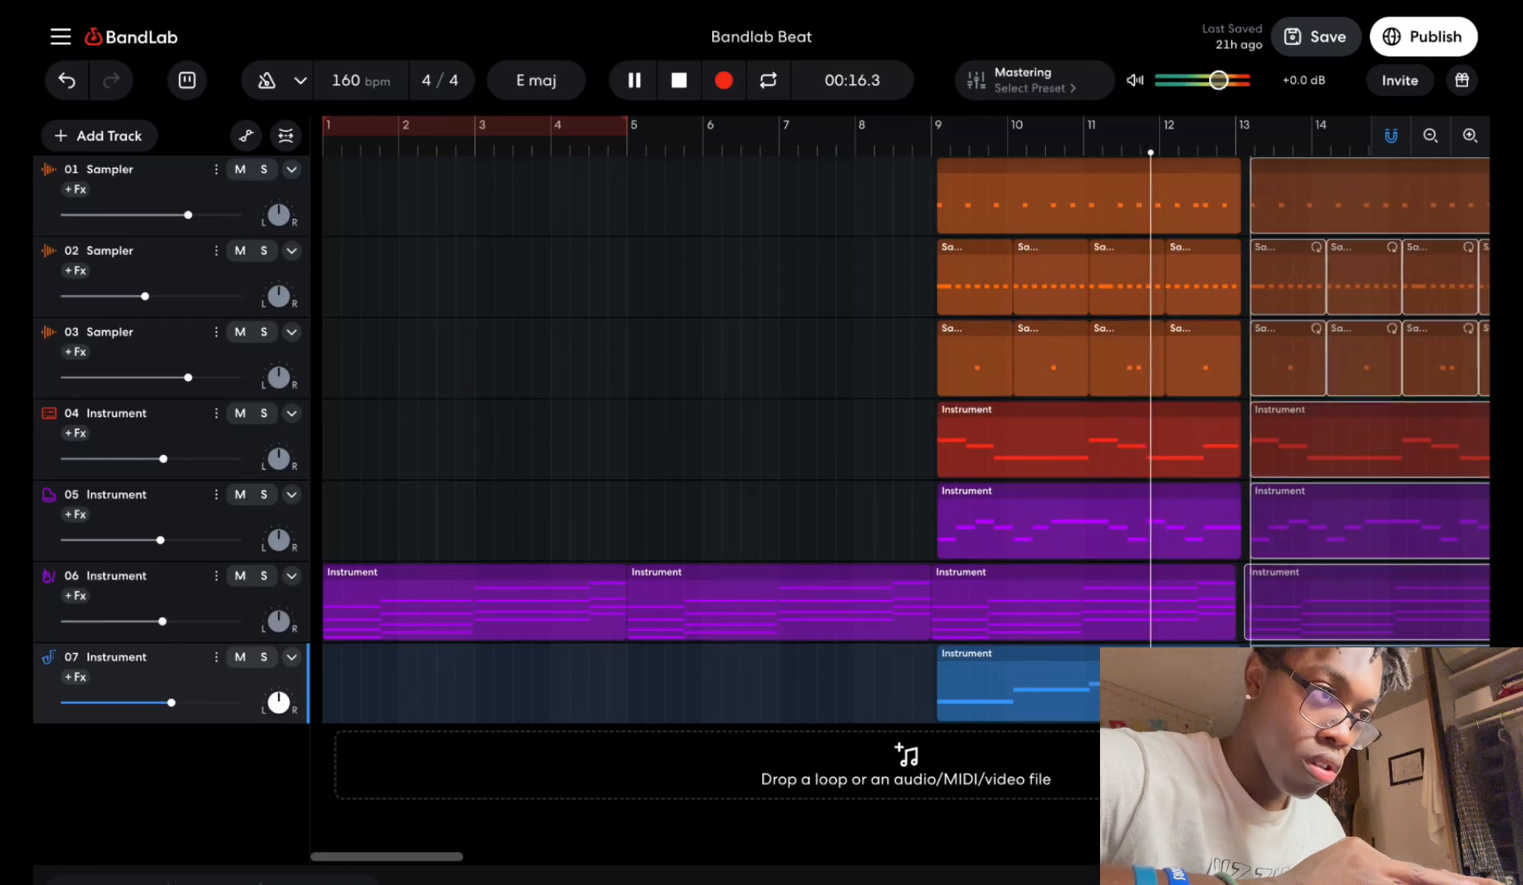
scroll(901, 410, right, 5)
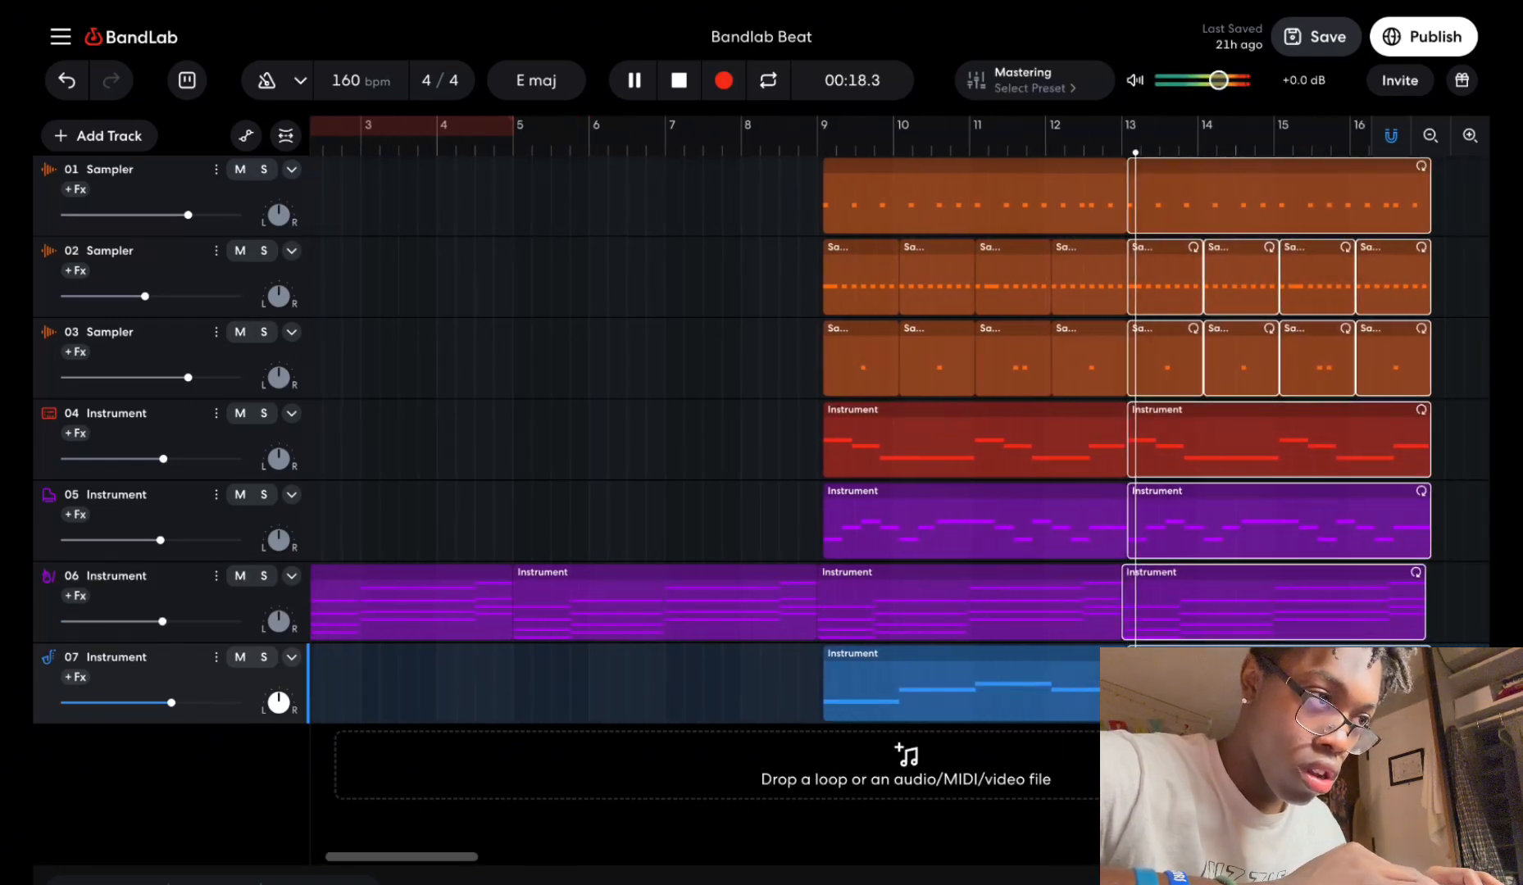
scroll(902, 410, left, 5)
scroll(902, 409, right, 4)
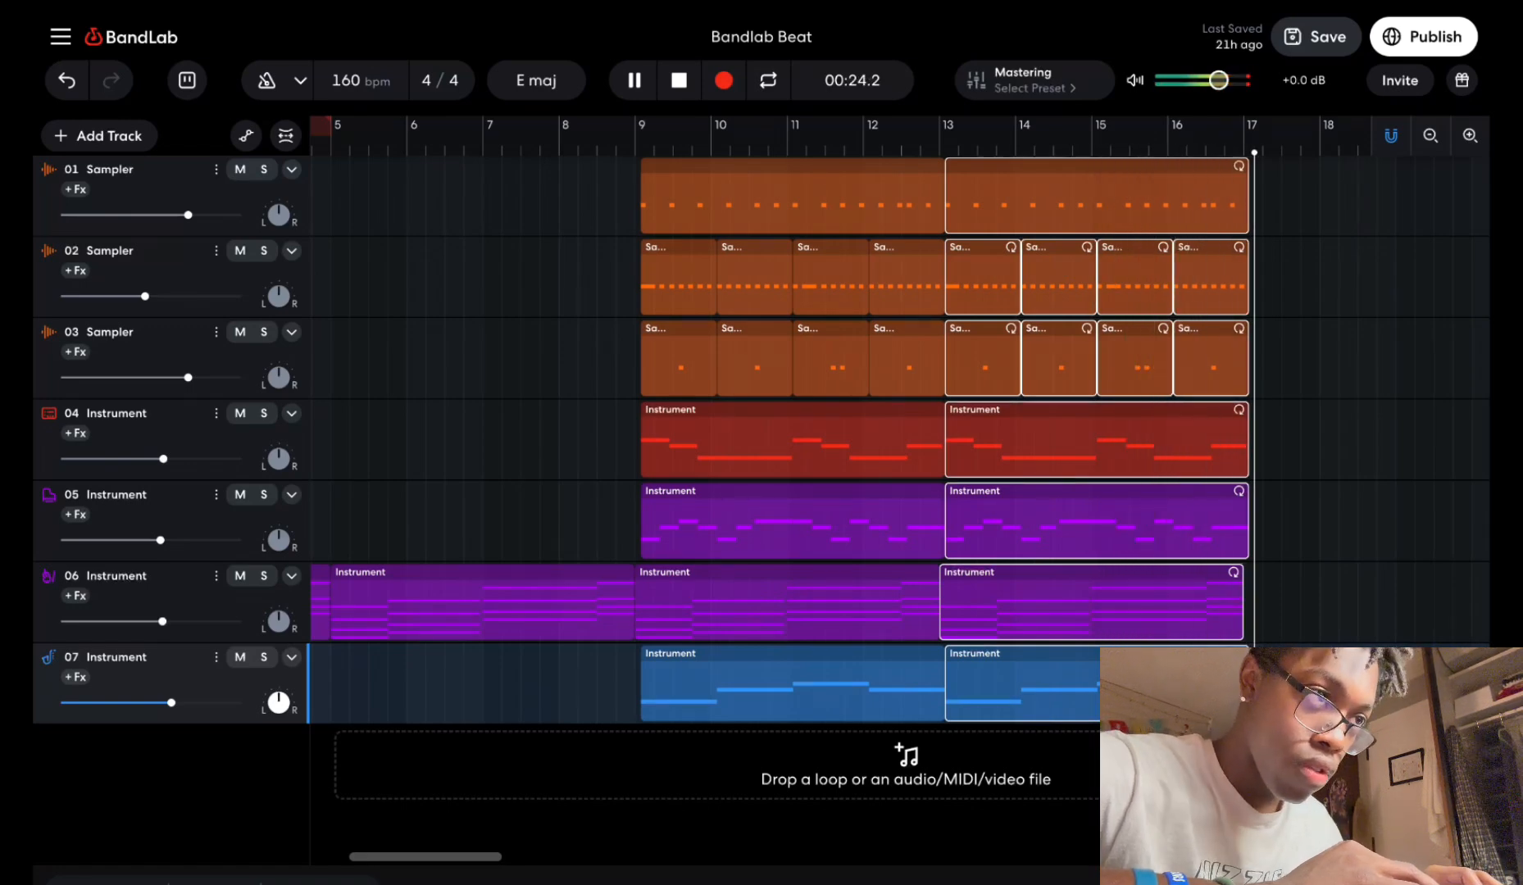
key(space)
scroll(819, 442, right, 12)
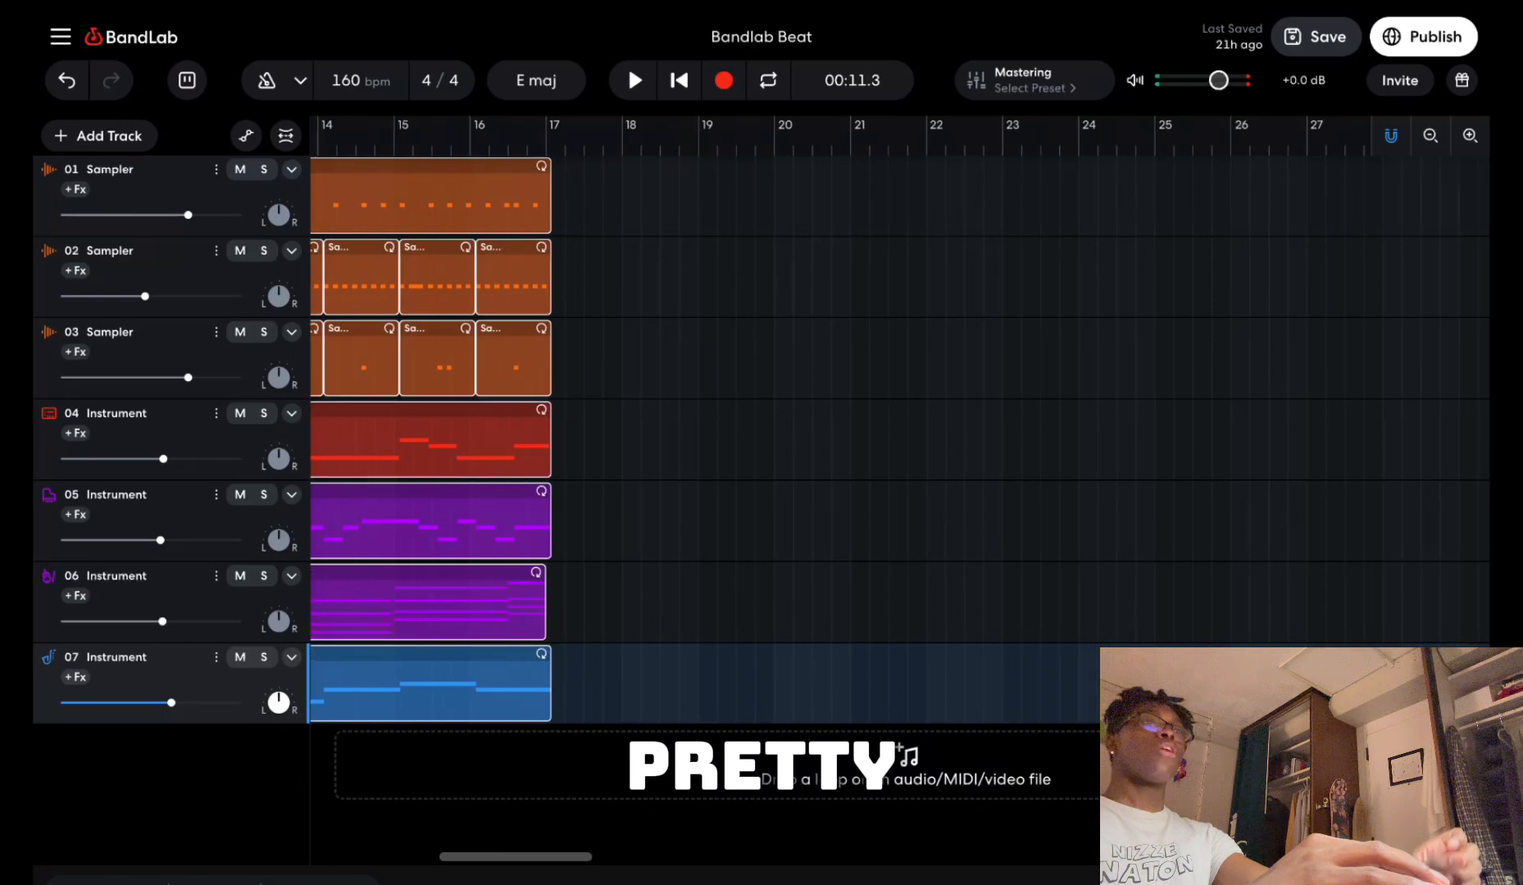
scroll(820, 443, left, 5)
scroll(820, 442, left, 7)
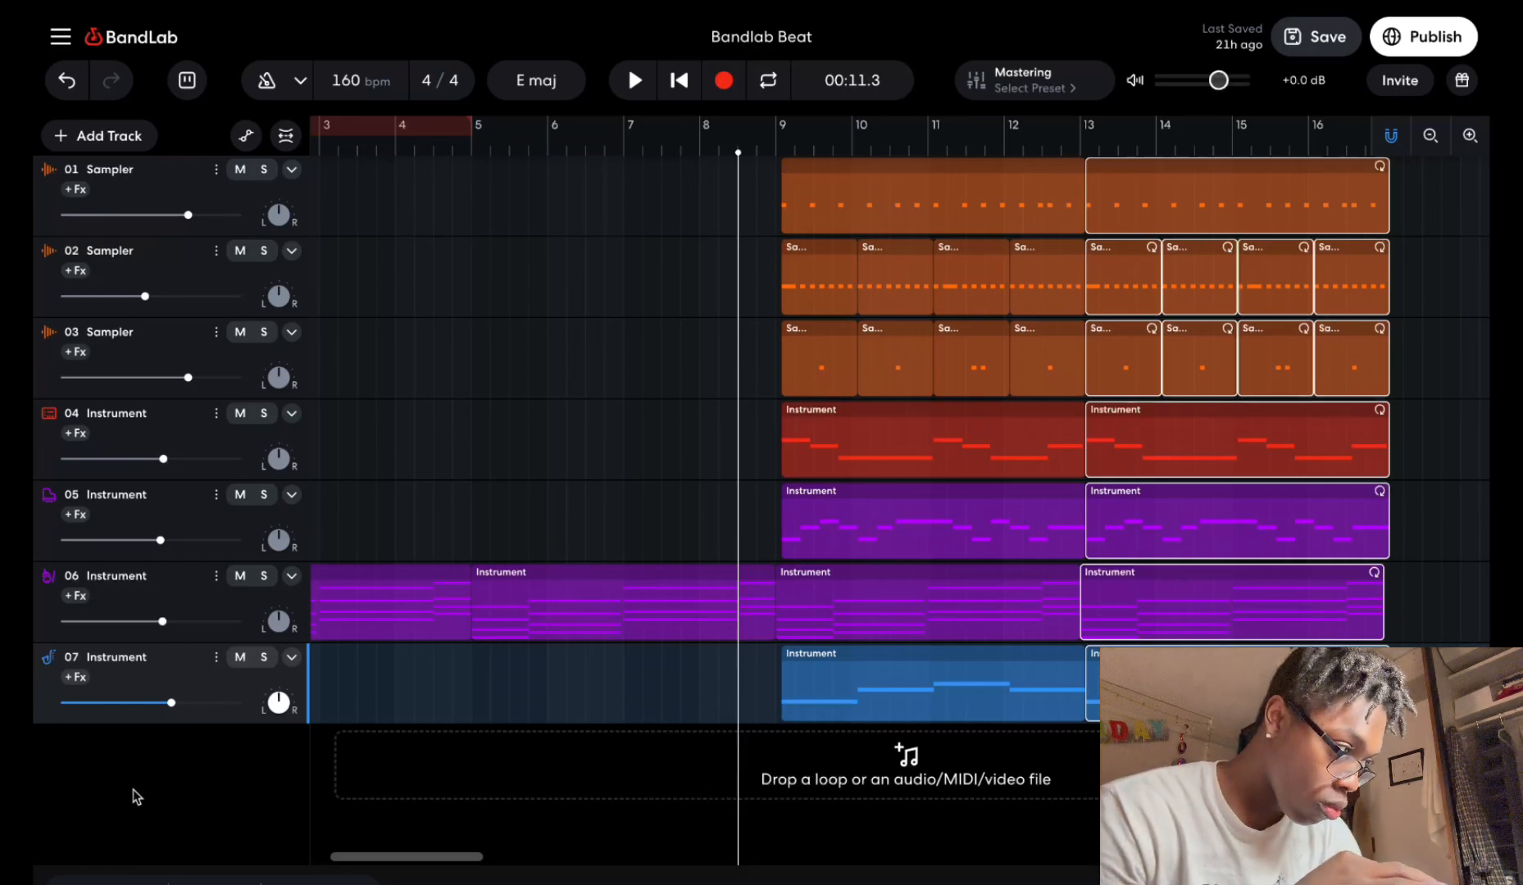
Open the Flute keyboard of Instrument track 07 and sound the scale notes D#4, C#4, B3 and A3.
click(129, 883)
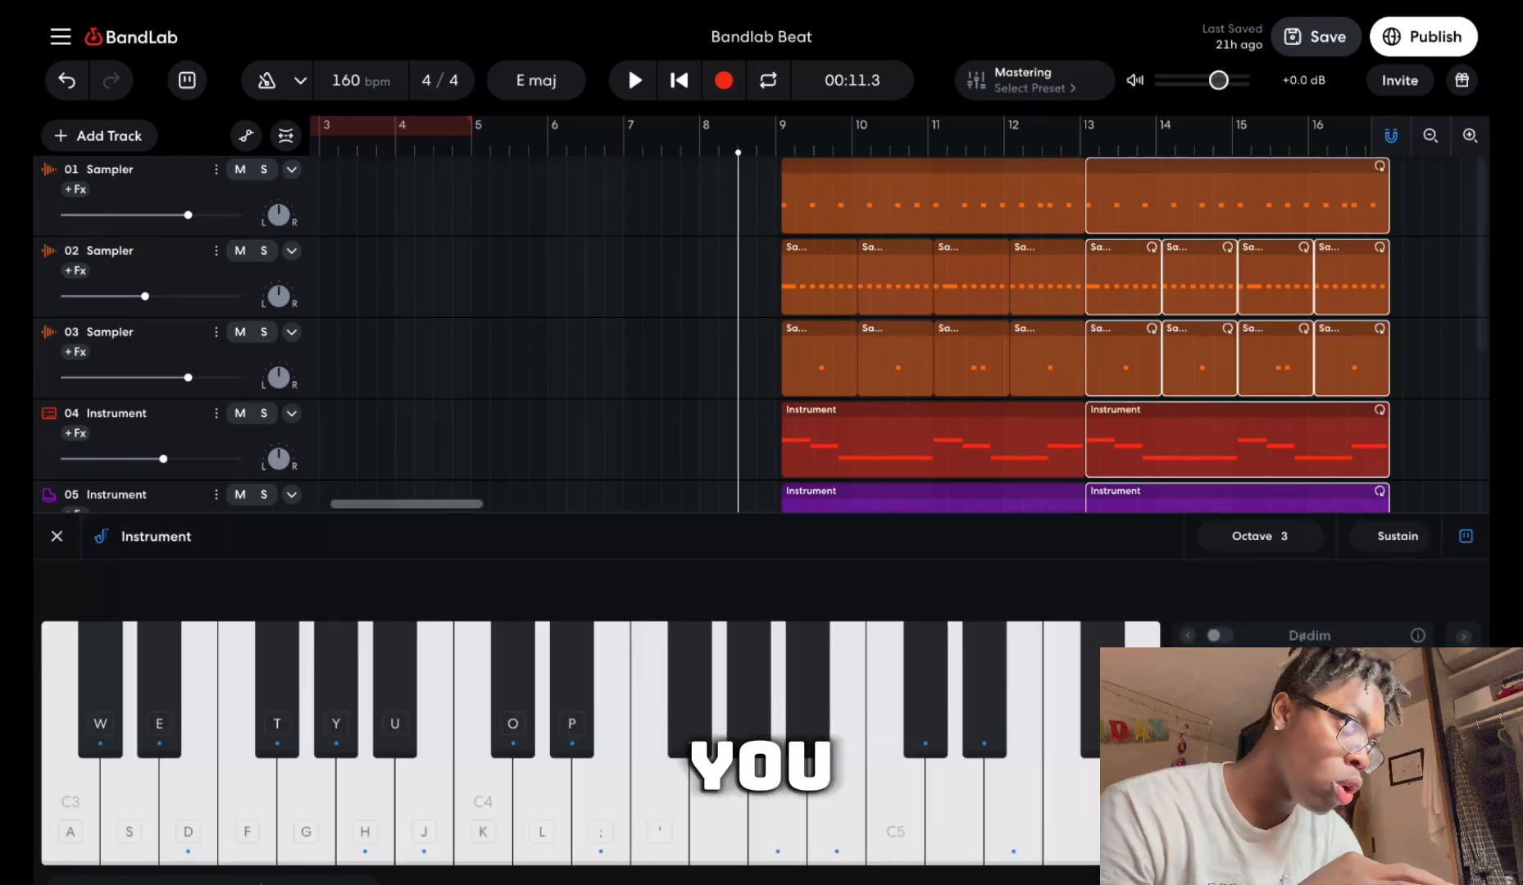
click(575, 656)
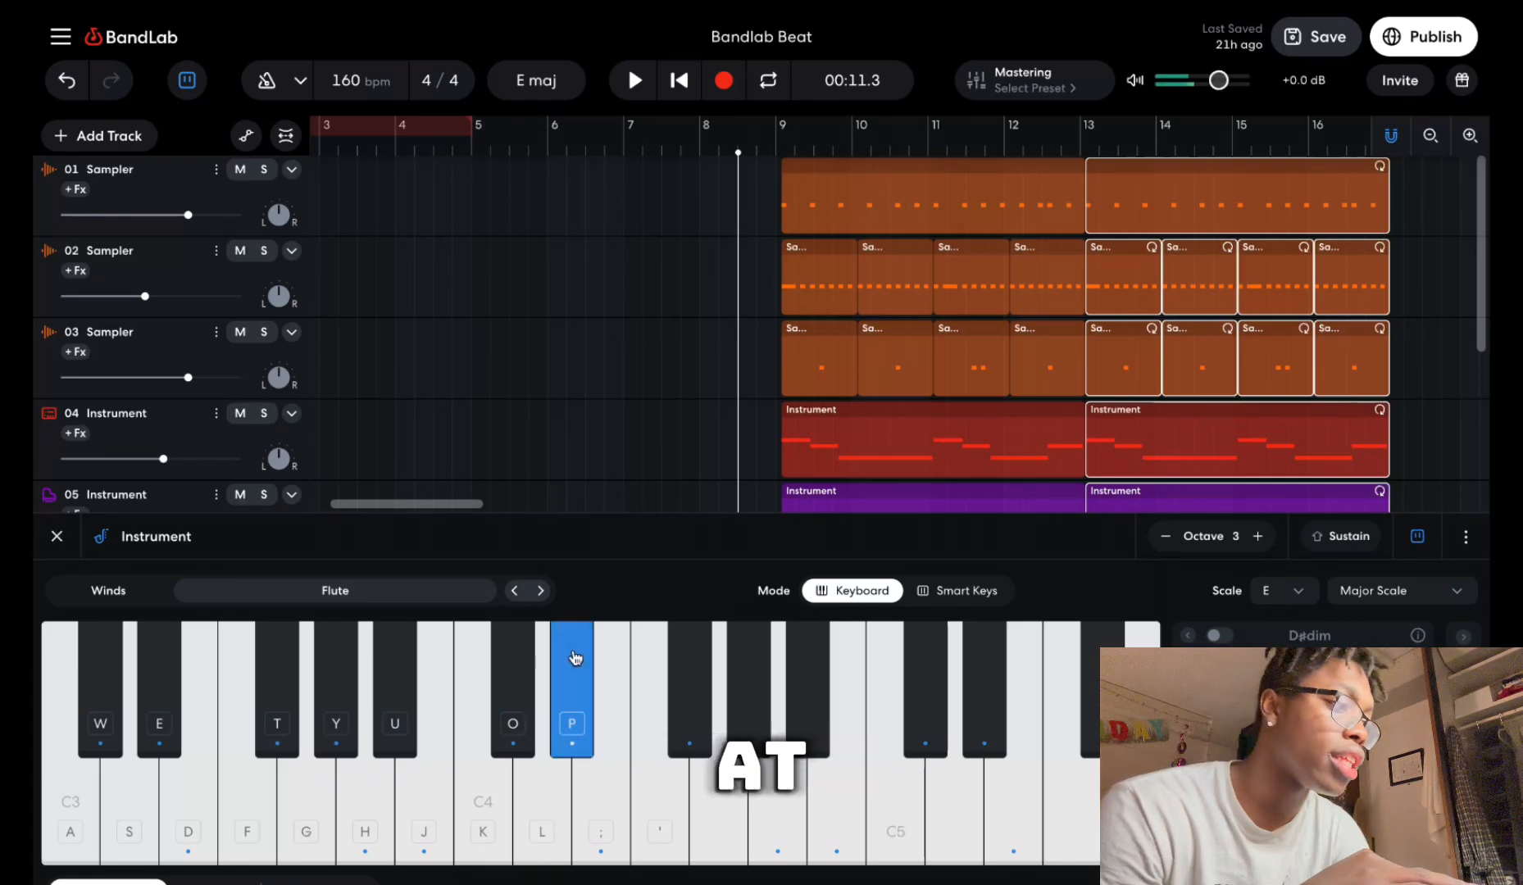
click(574, 652)
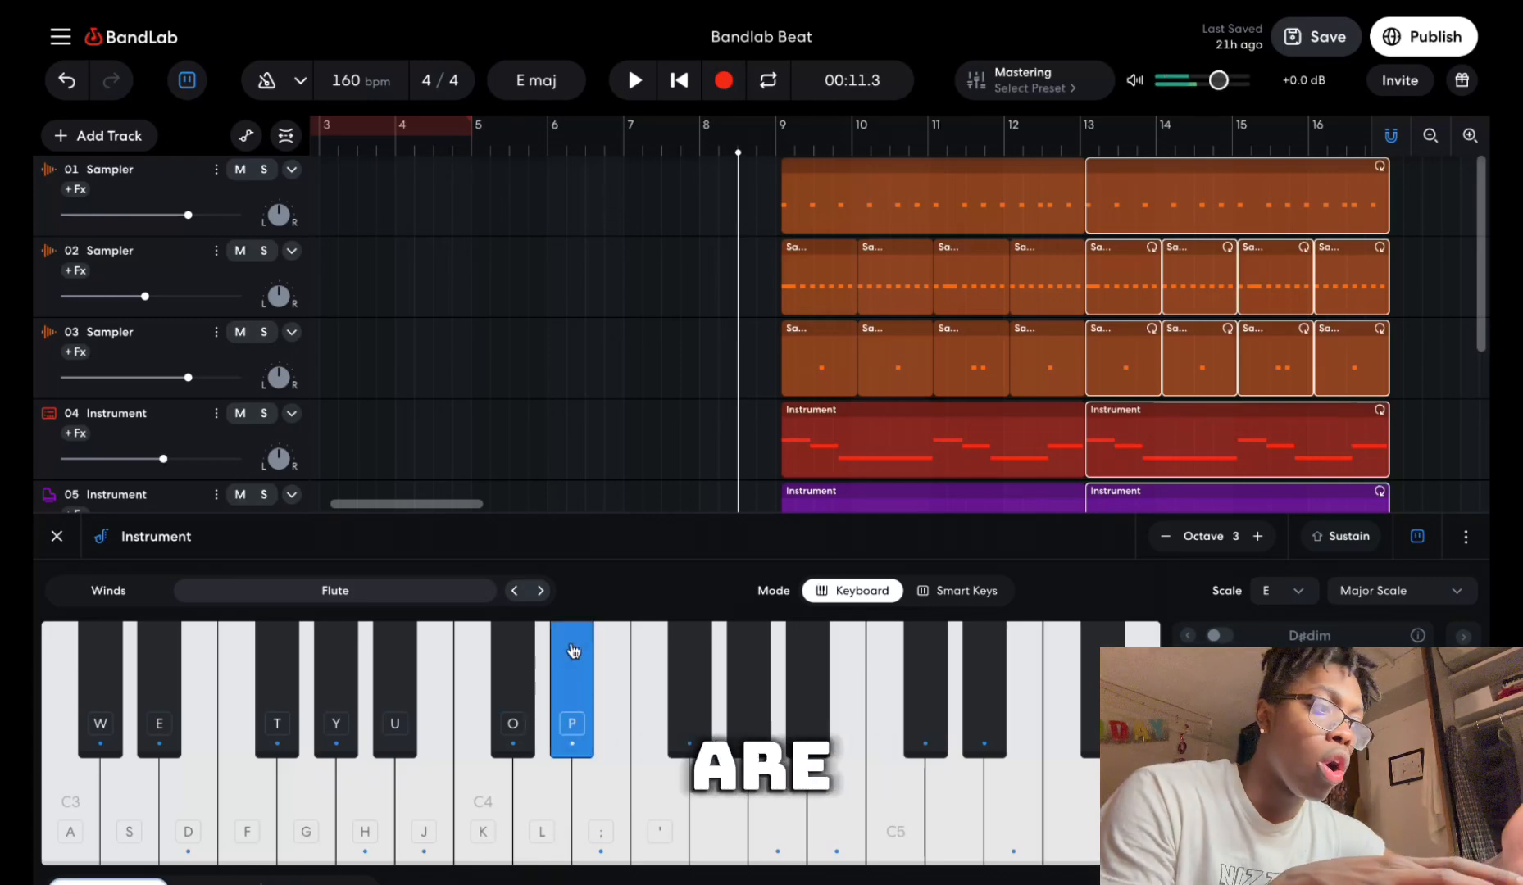
key(o)
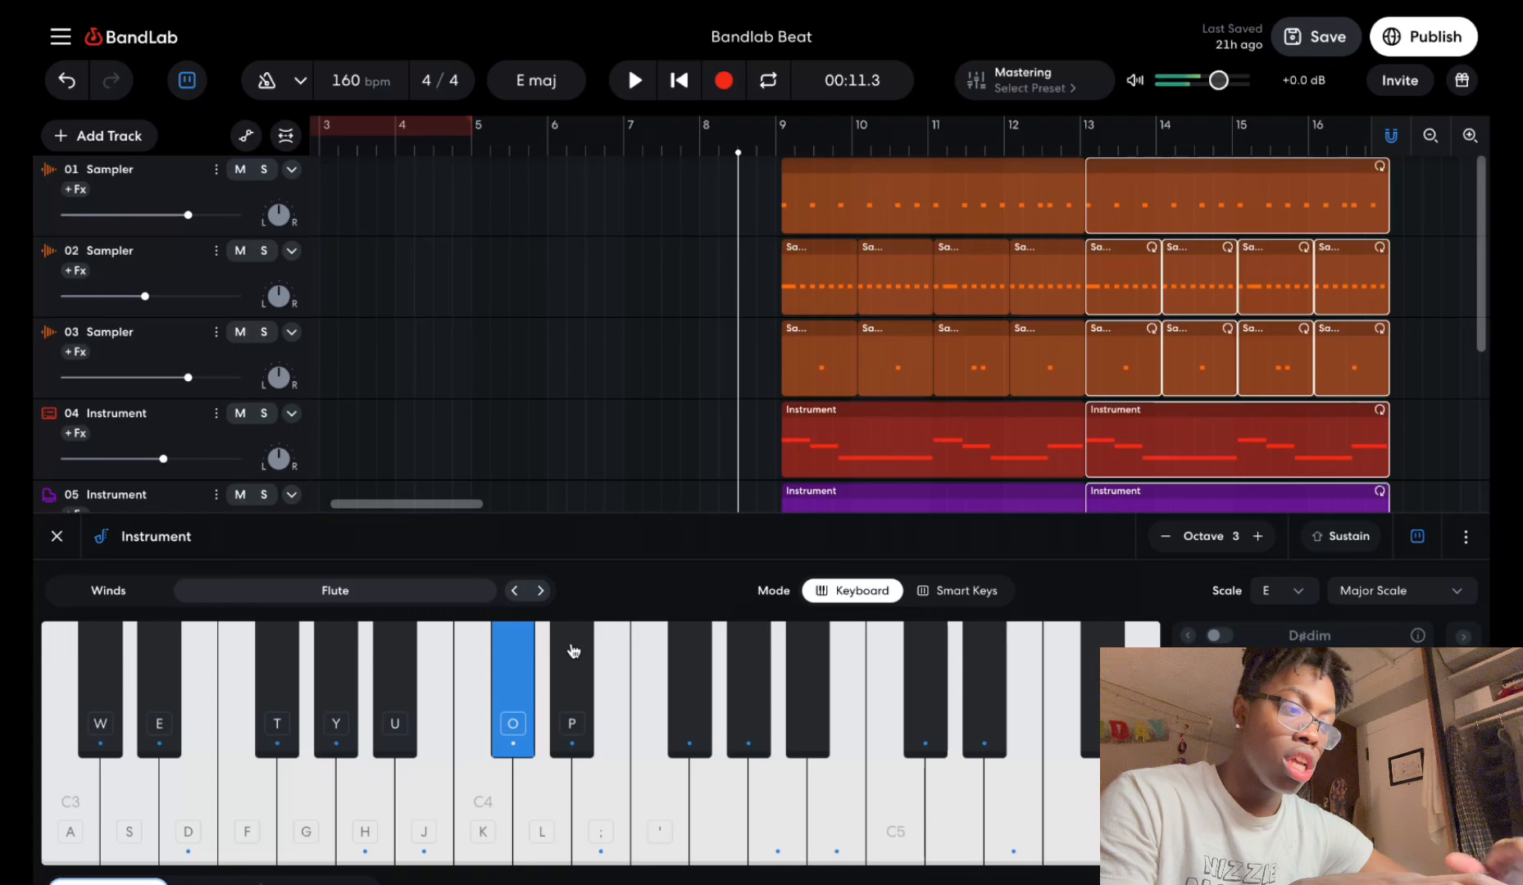
key(j)
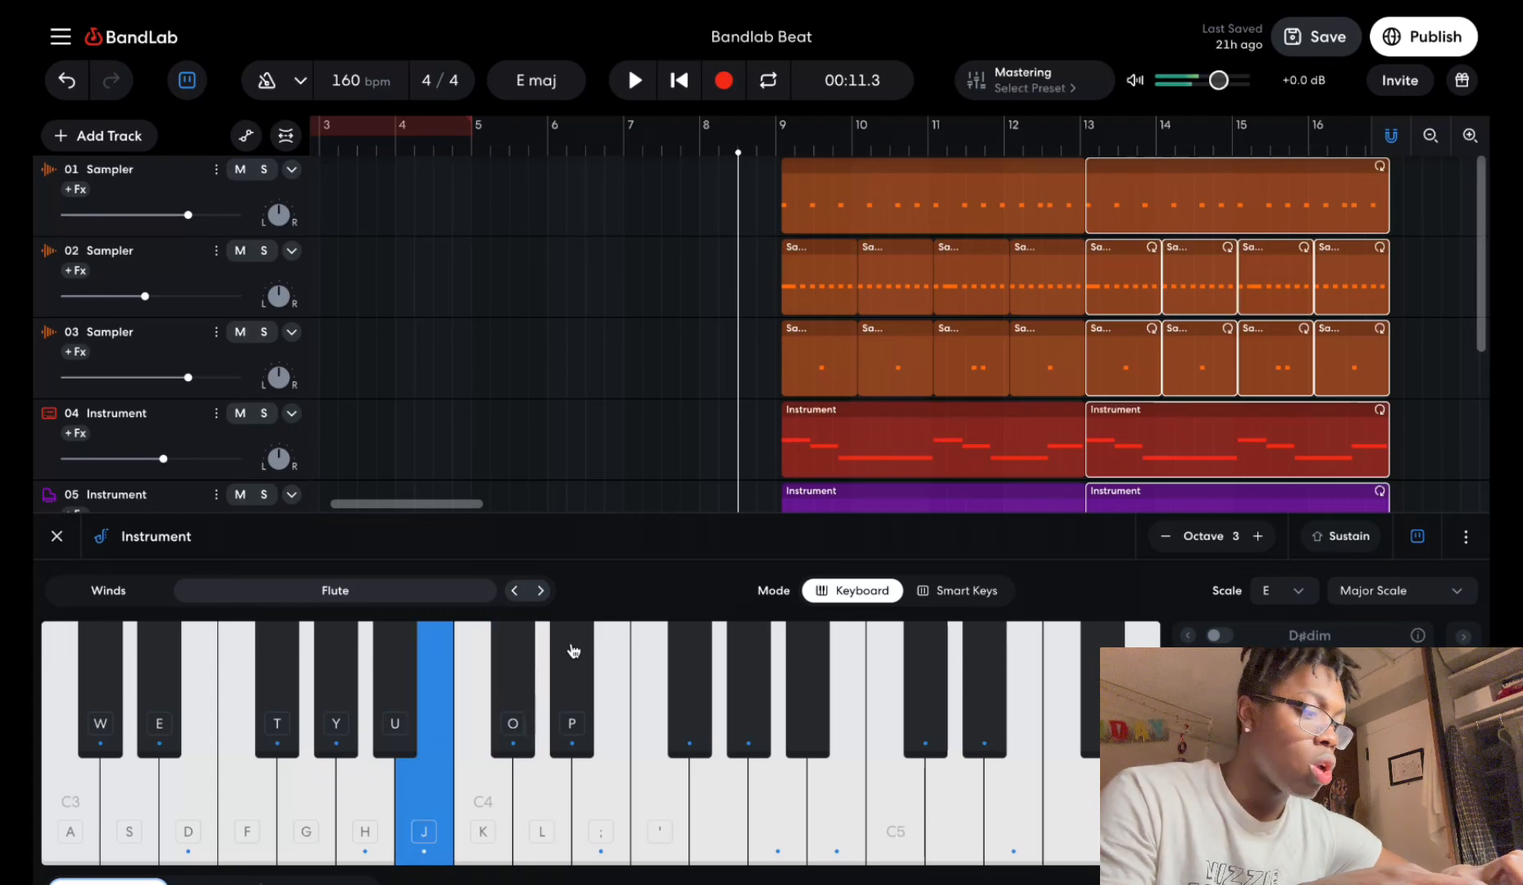
key(h)
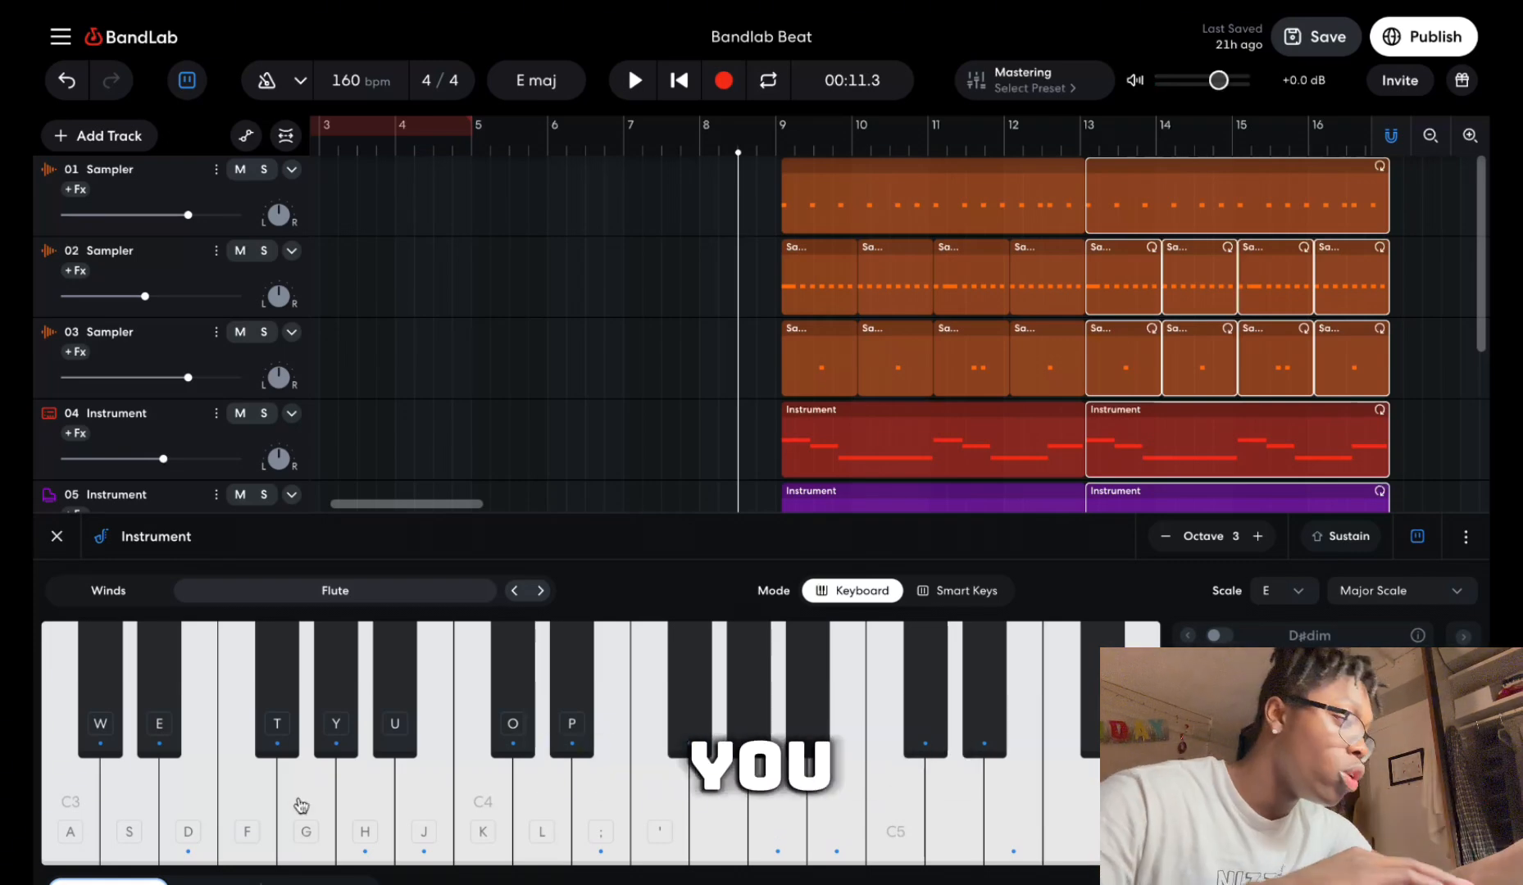
Open the MIDI editor for Instrument track 07 and turn on Smart View for the E Major Scale.
click(272, 883)
scroll(359, 749, down, 2)
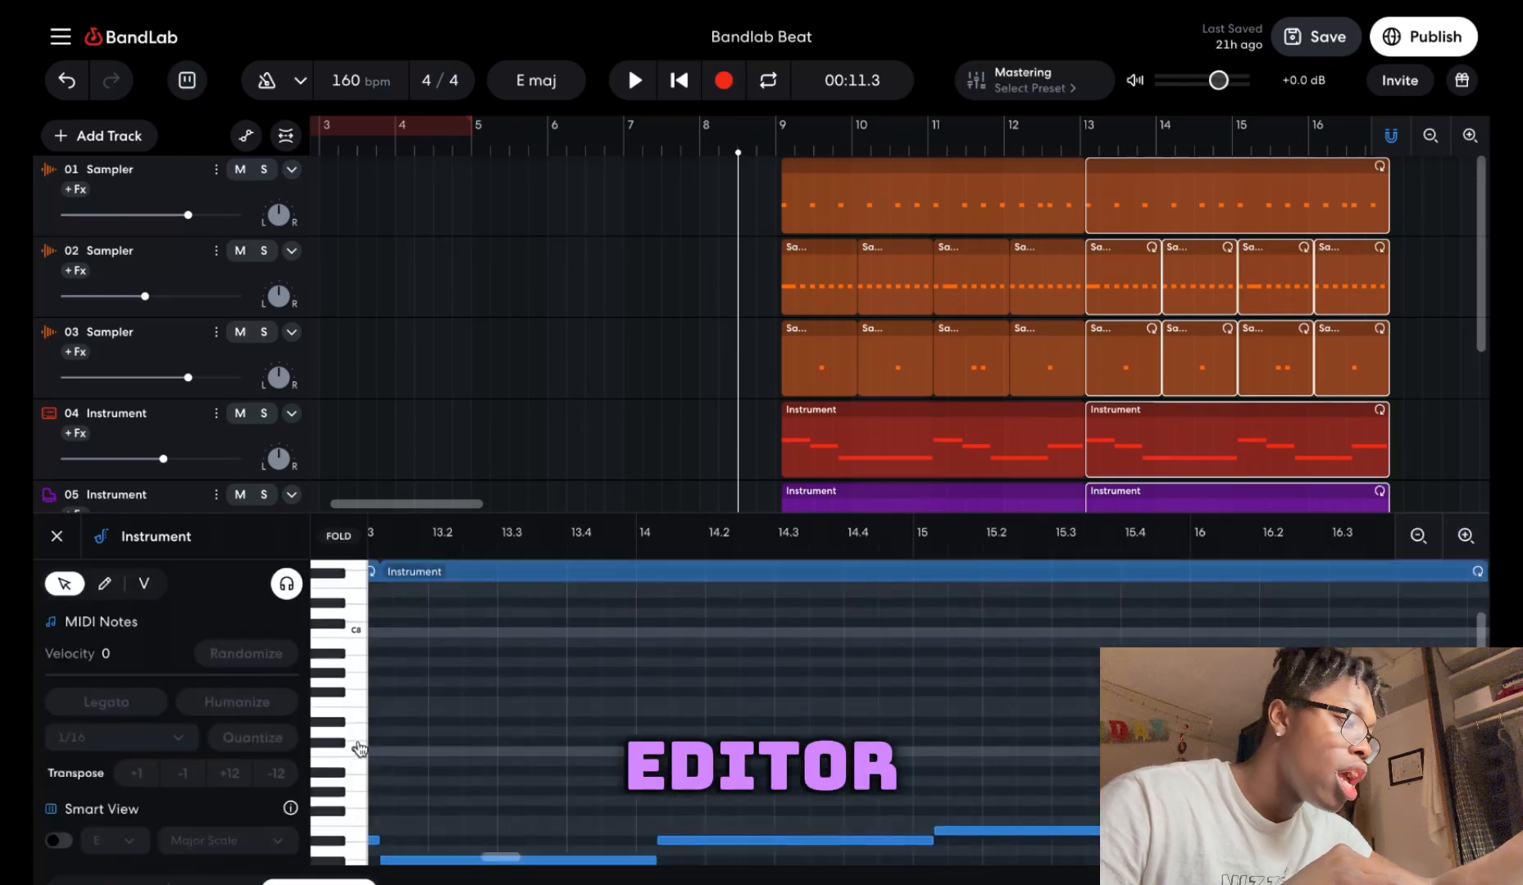
scroll(361, 749, left, 20)
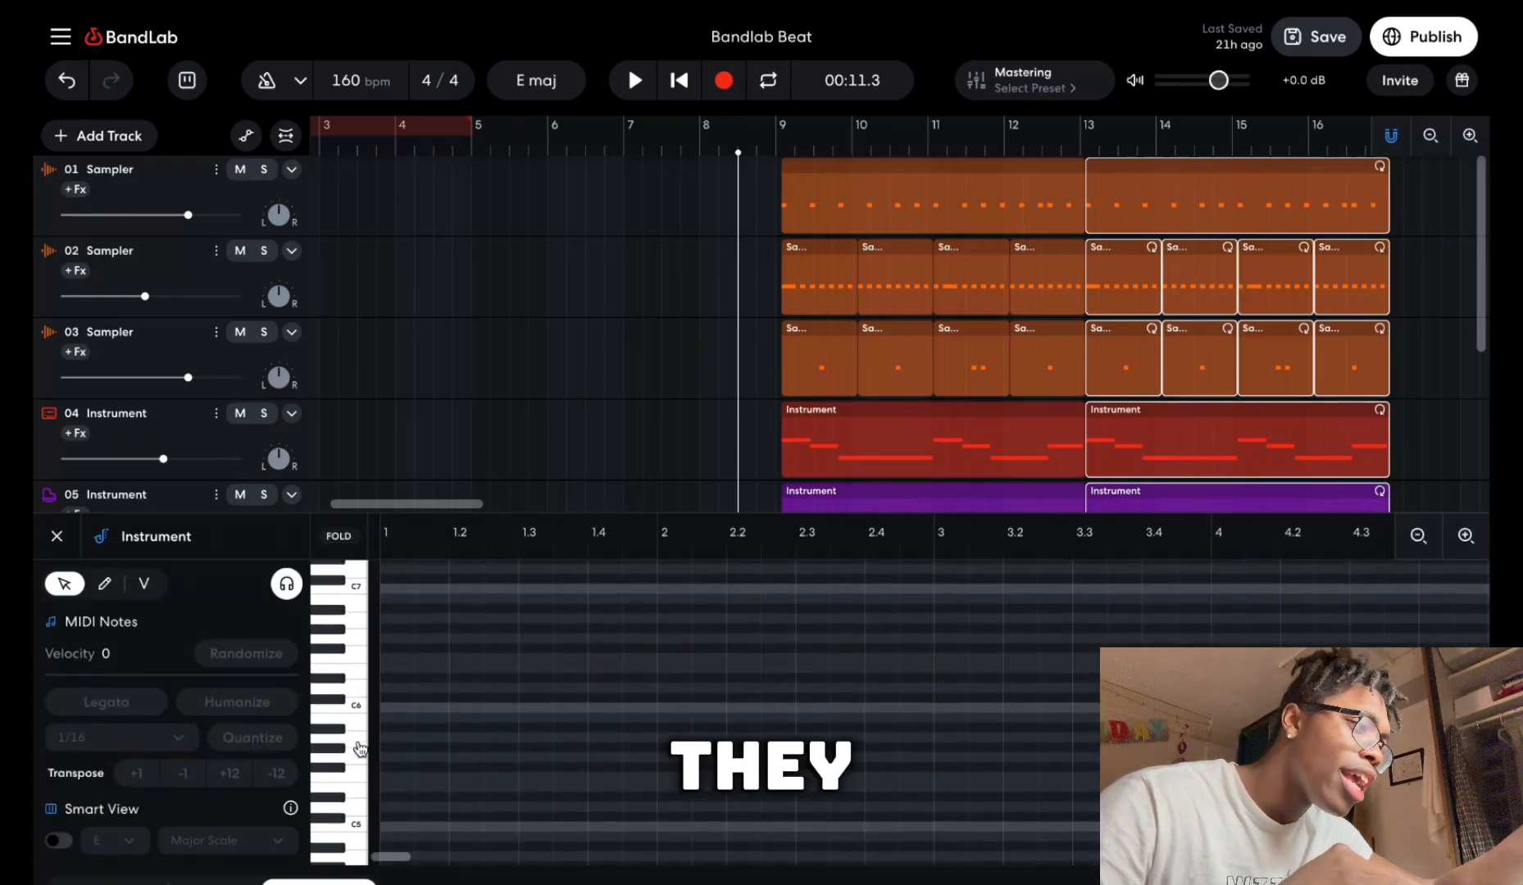
scroll(359, 749, right, 5)
scroll(359, 749, up, 2)
scroll(405, 722, right, 5)
scroll(404, 722, down, 2)
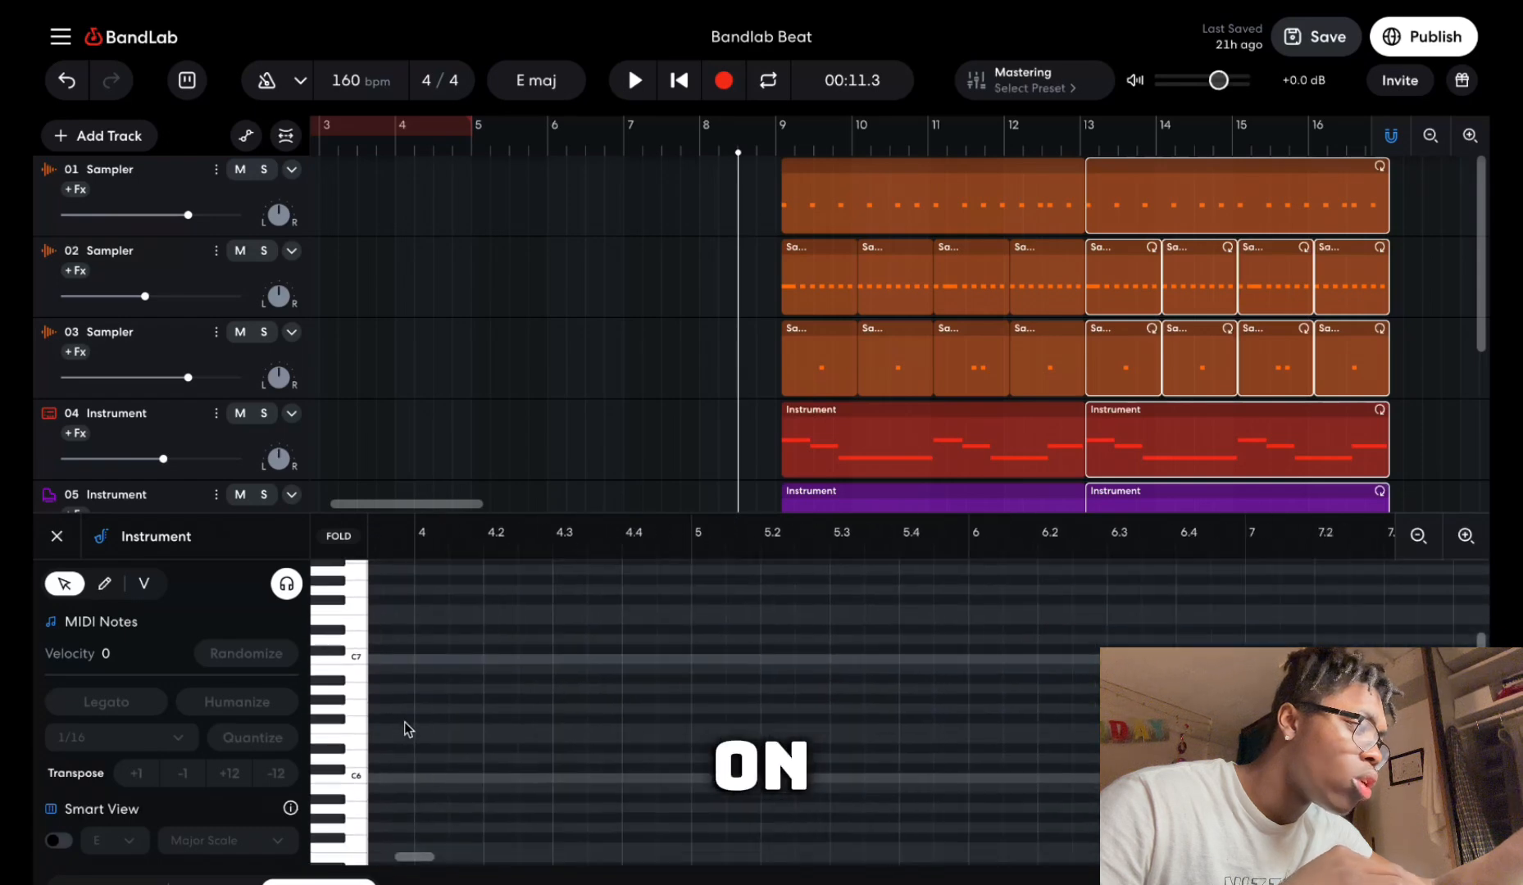
click(58, 840)
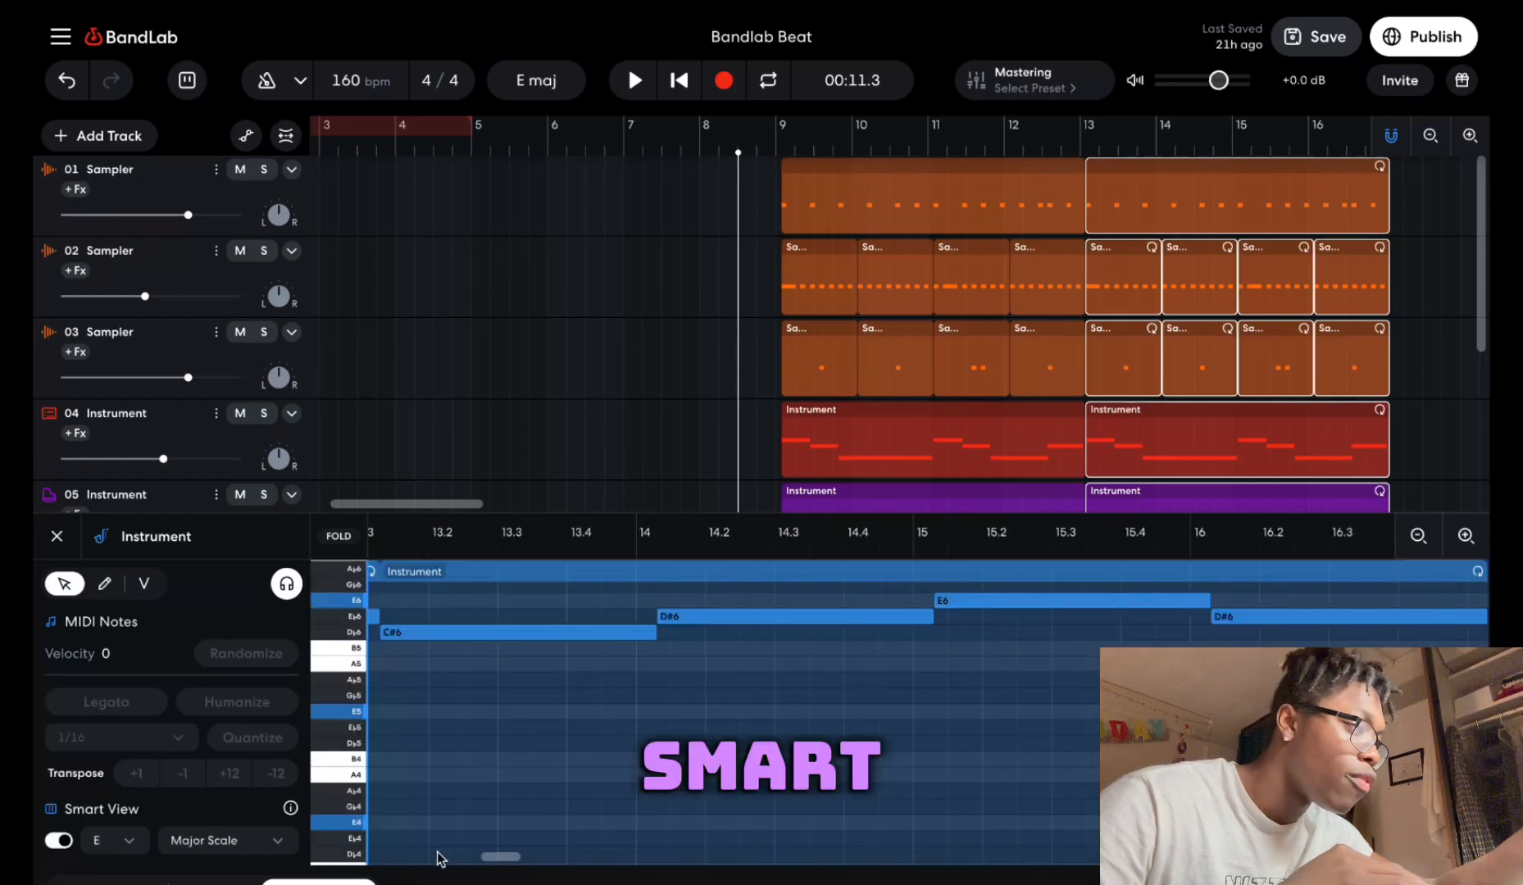
Examine the flute notes from bar 9 against the scale rows, audition E6 and A5, and close the editor.
scroll(496, 814, left, 20)
scroll(496, 813, right, 15)
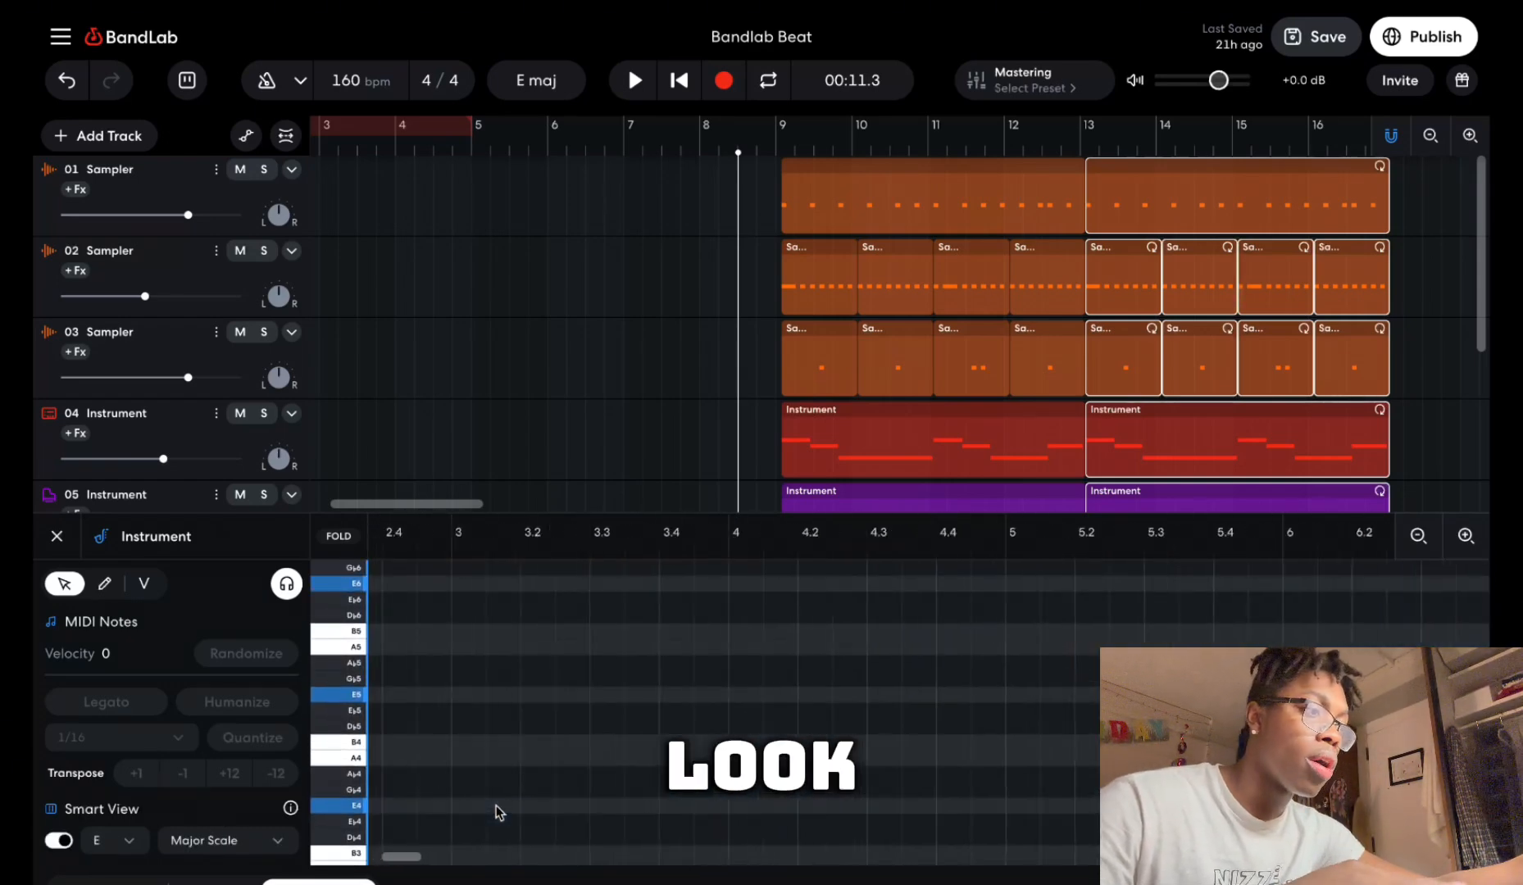
scroll(496, 813, right, 2)
scroll(496, 813, up, 1)
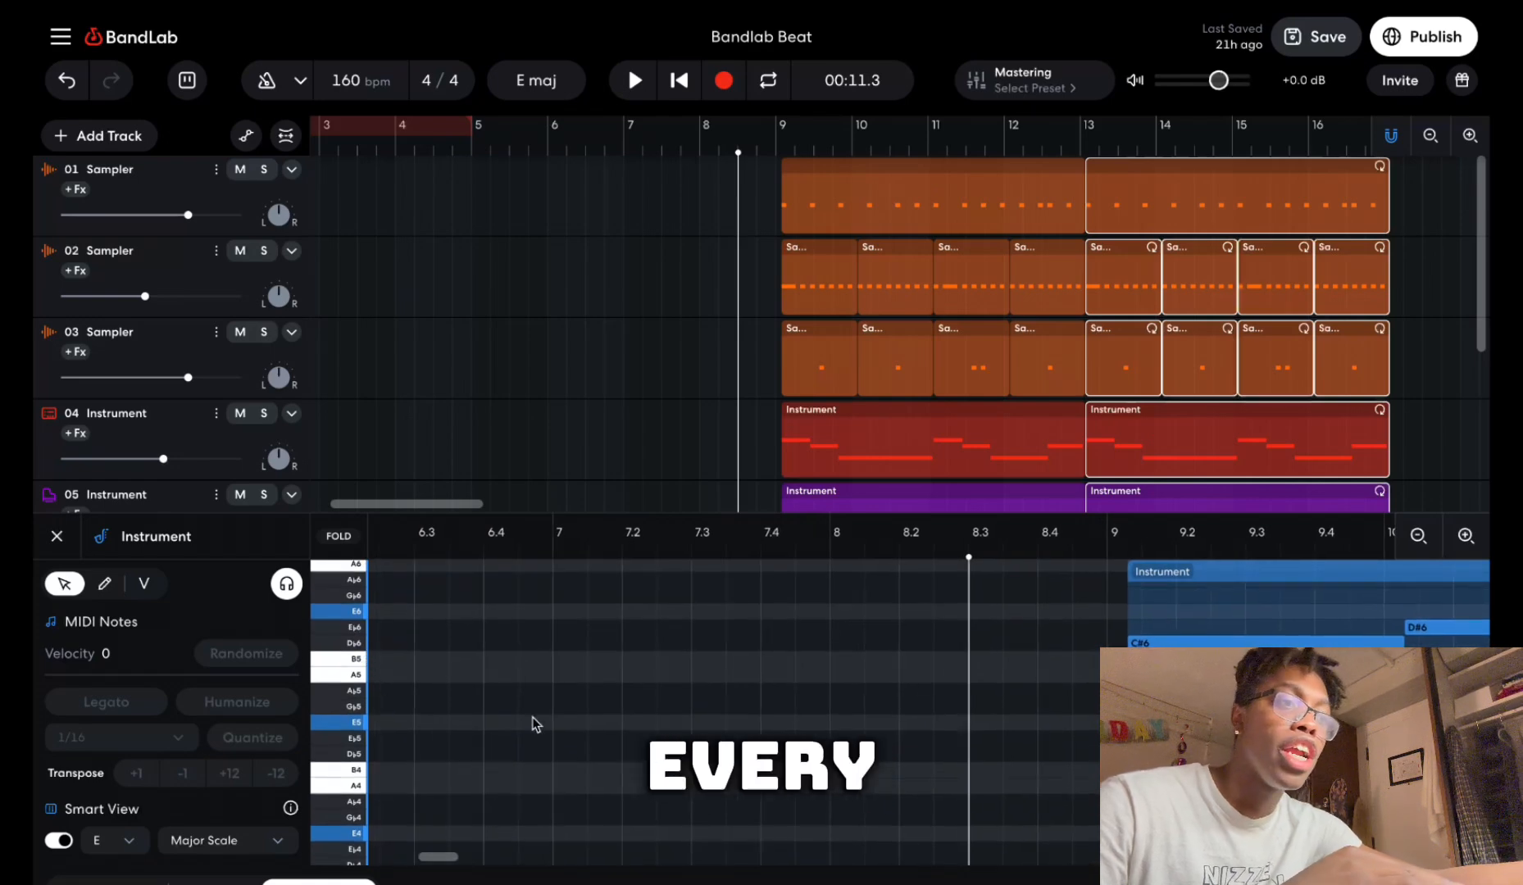
scroll(380, 709, right, 6)
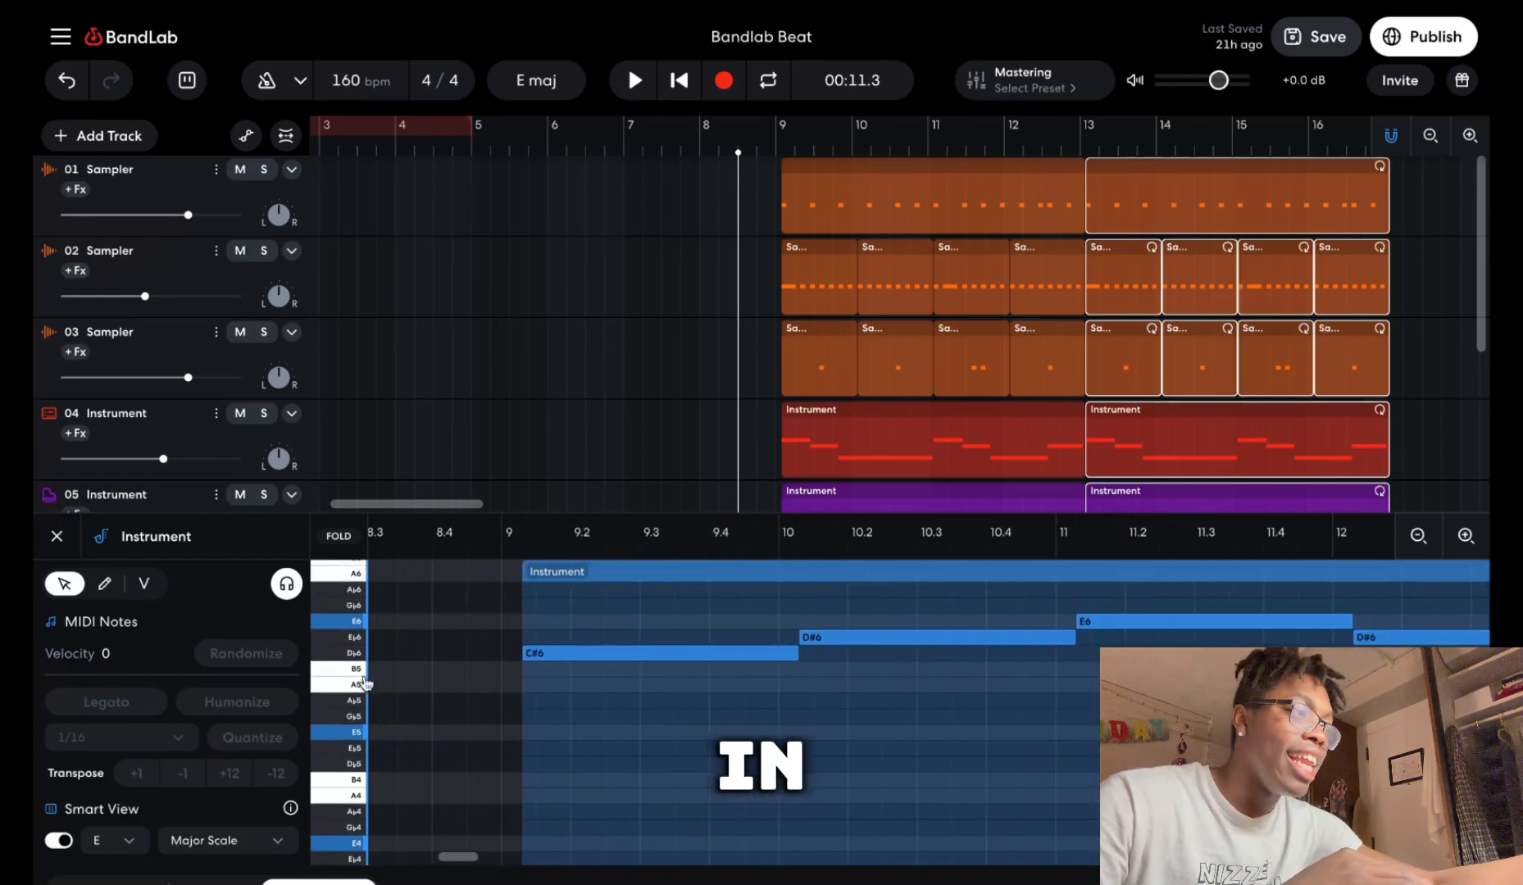
click(337, 622)
click(355, 685)
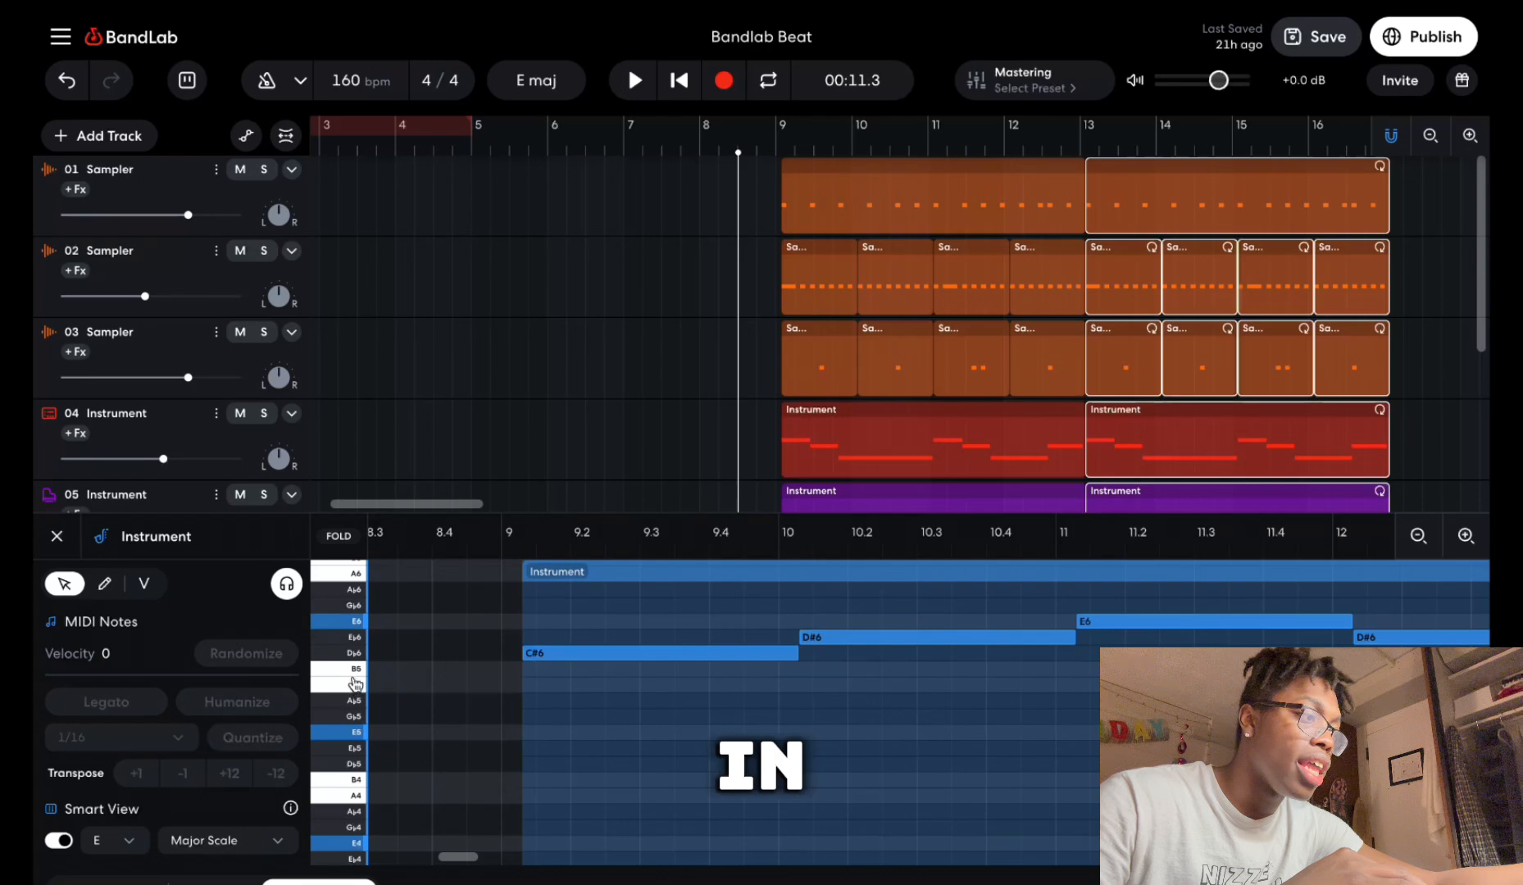
click(108, 882)
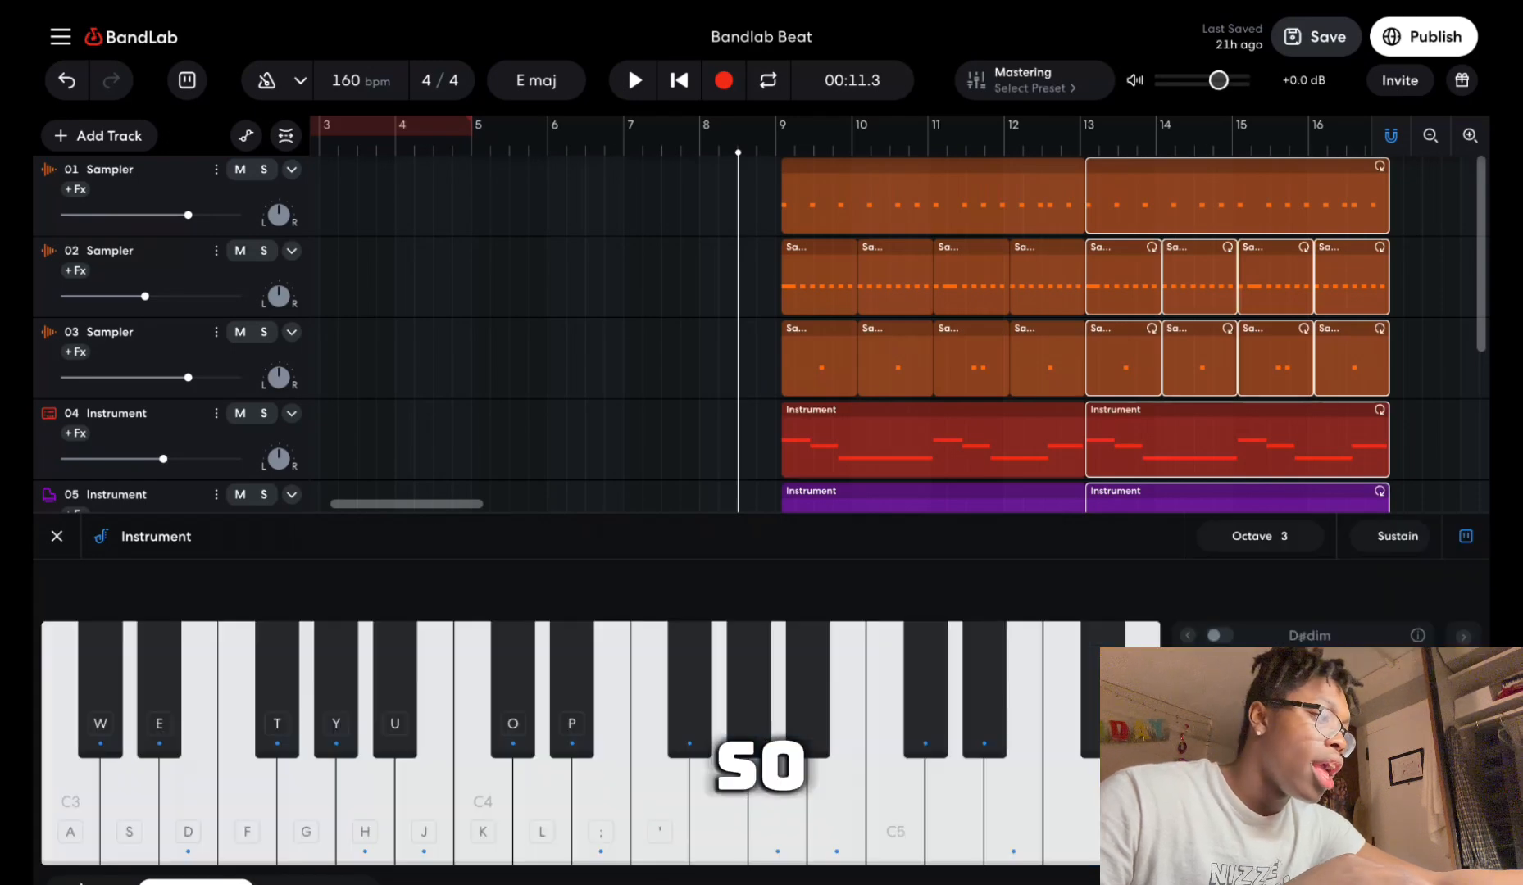
click(54, 537)
scroll(645, 578, left, 3)
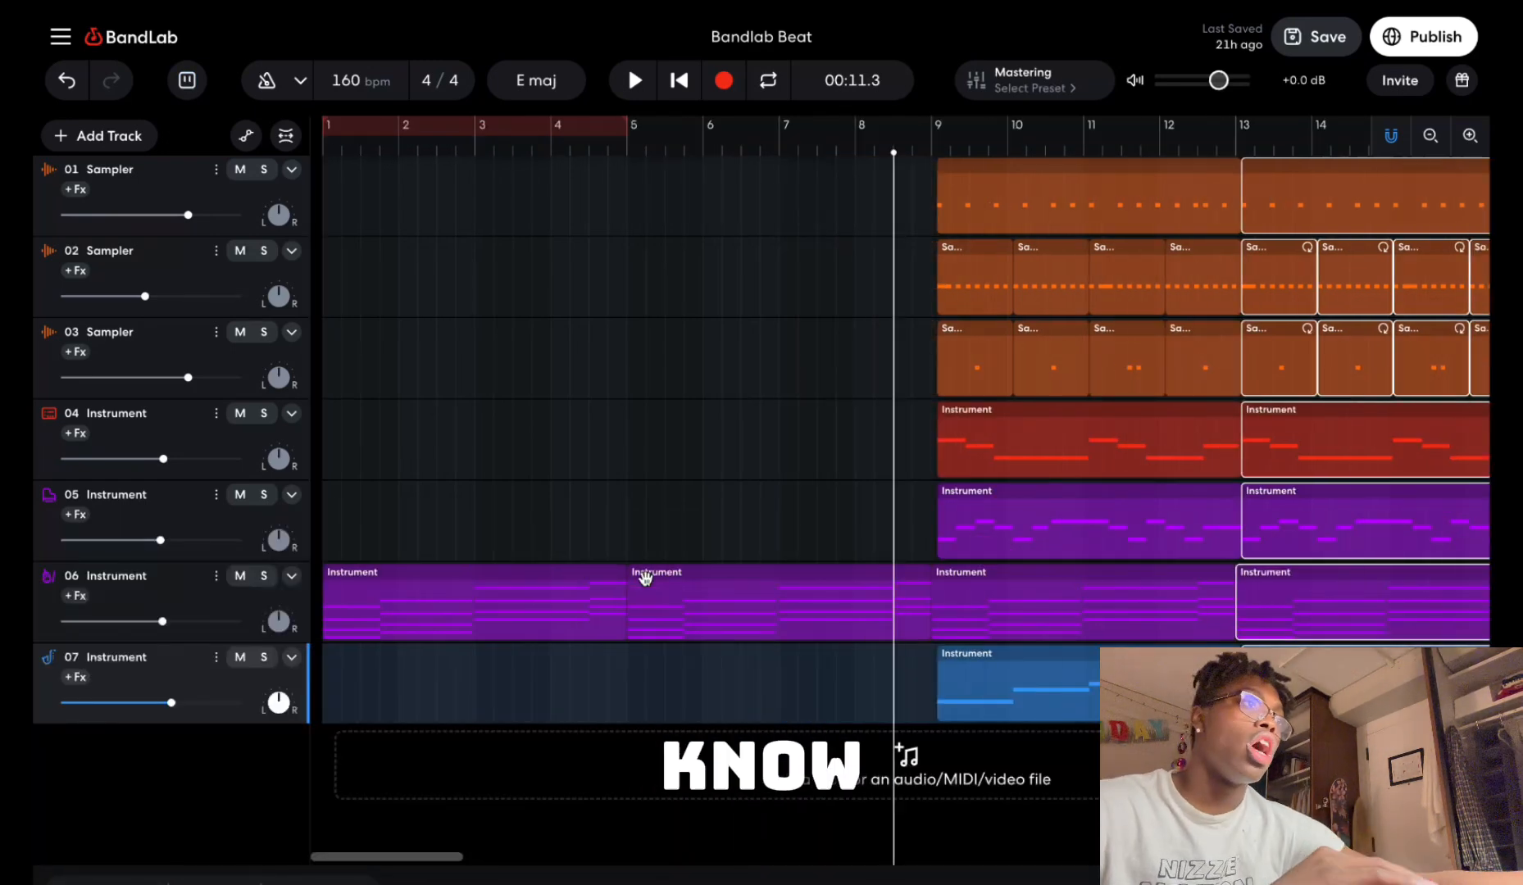
Play the arrangement from the start, following the strings intro toward the full section, and clear the clip selection.
click(677, 82)
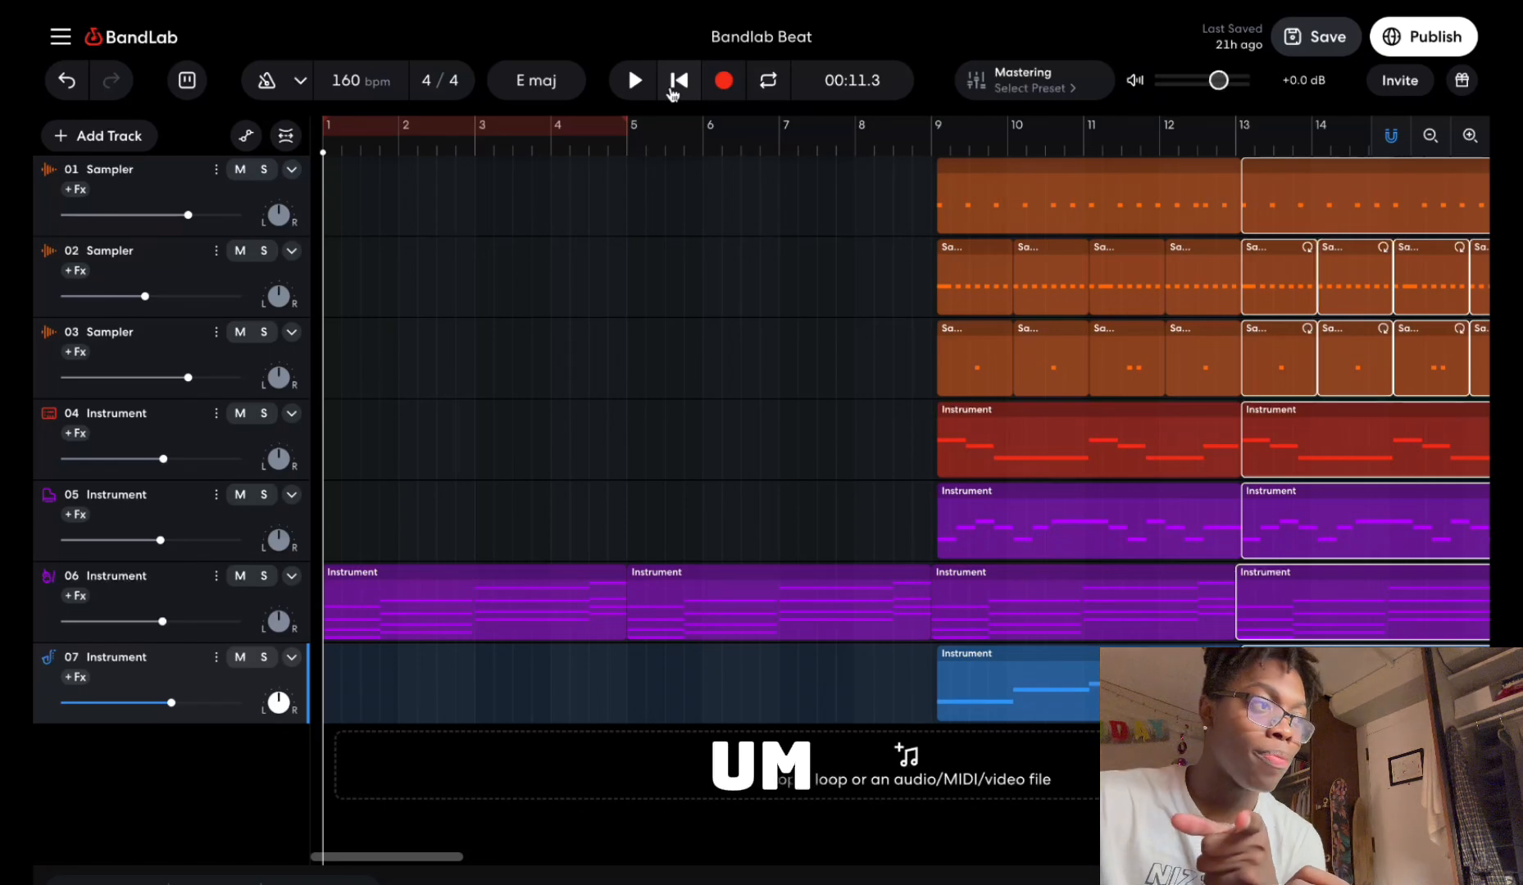
click(671, 90)
key(space)
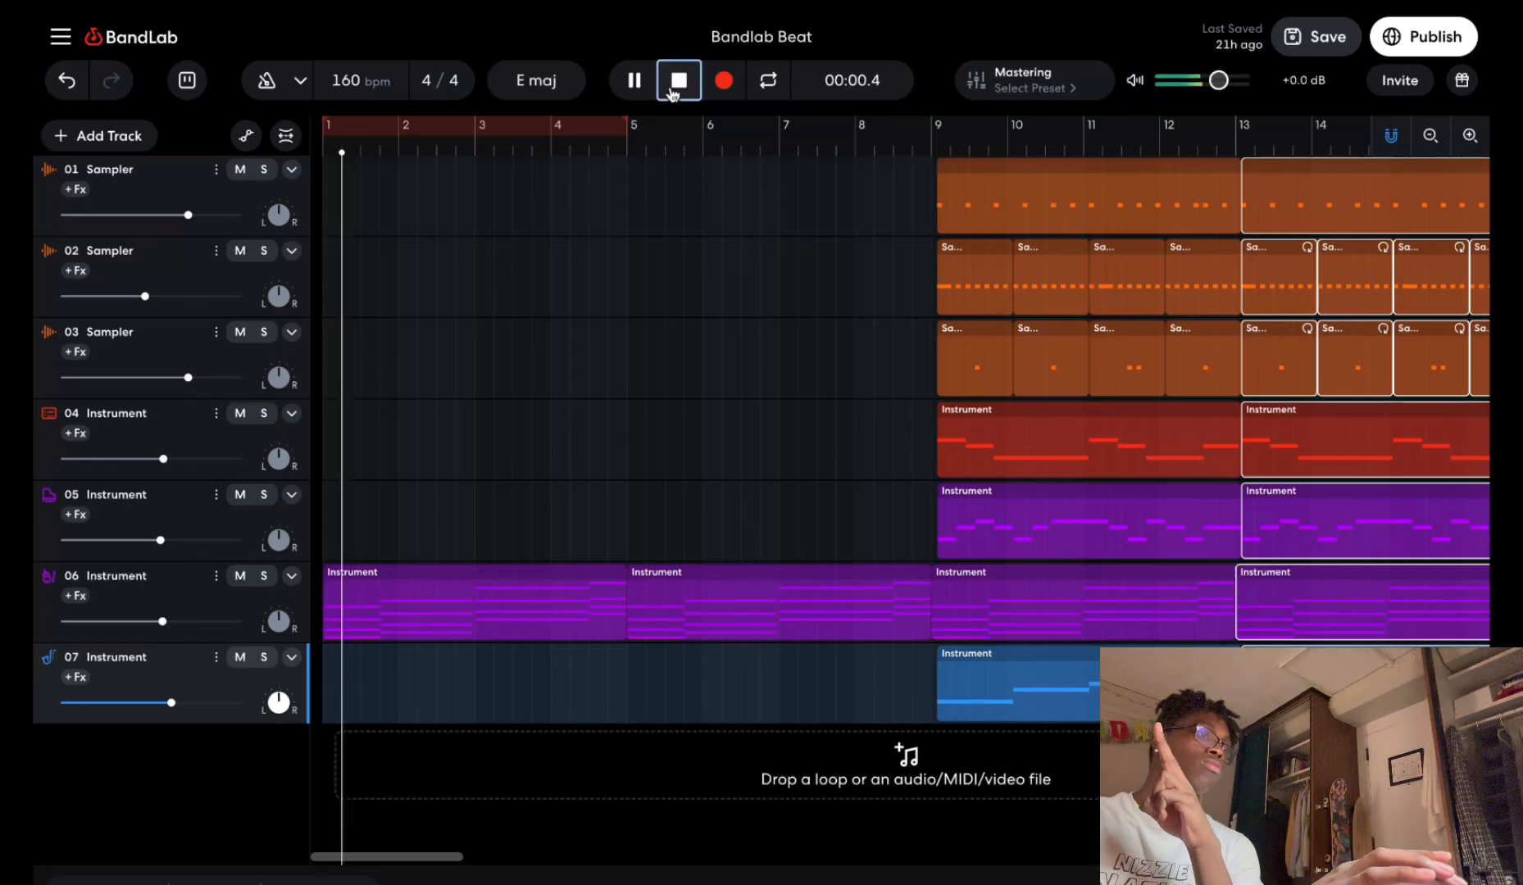
key(XF86AudioRaiseVolume)
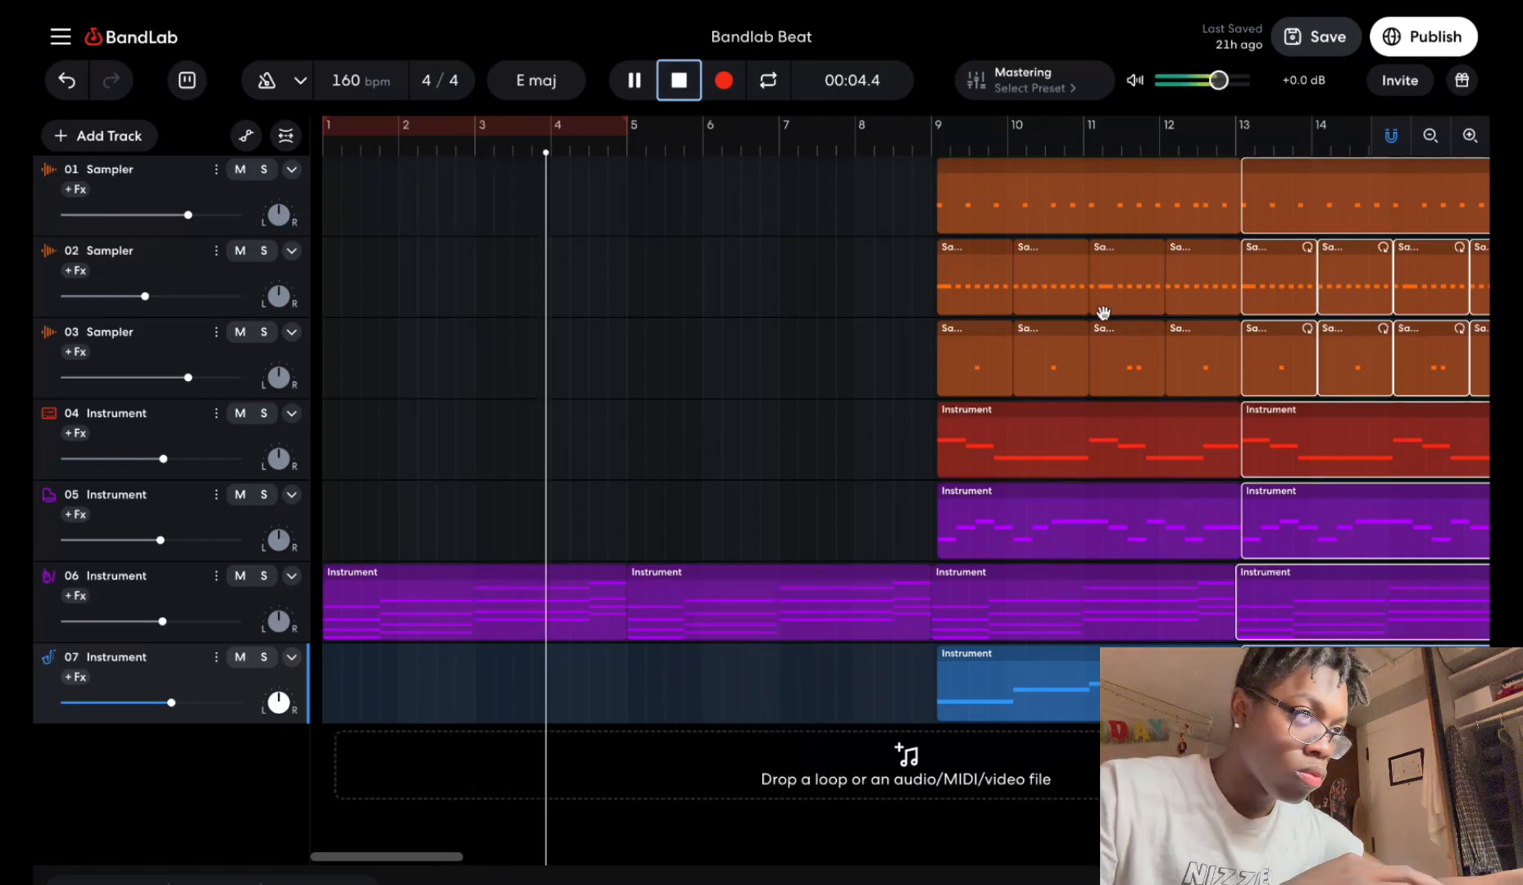
scroll(1103, 313, right, 1)
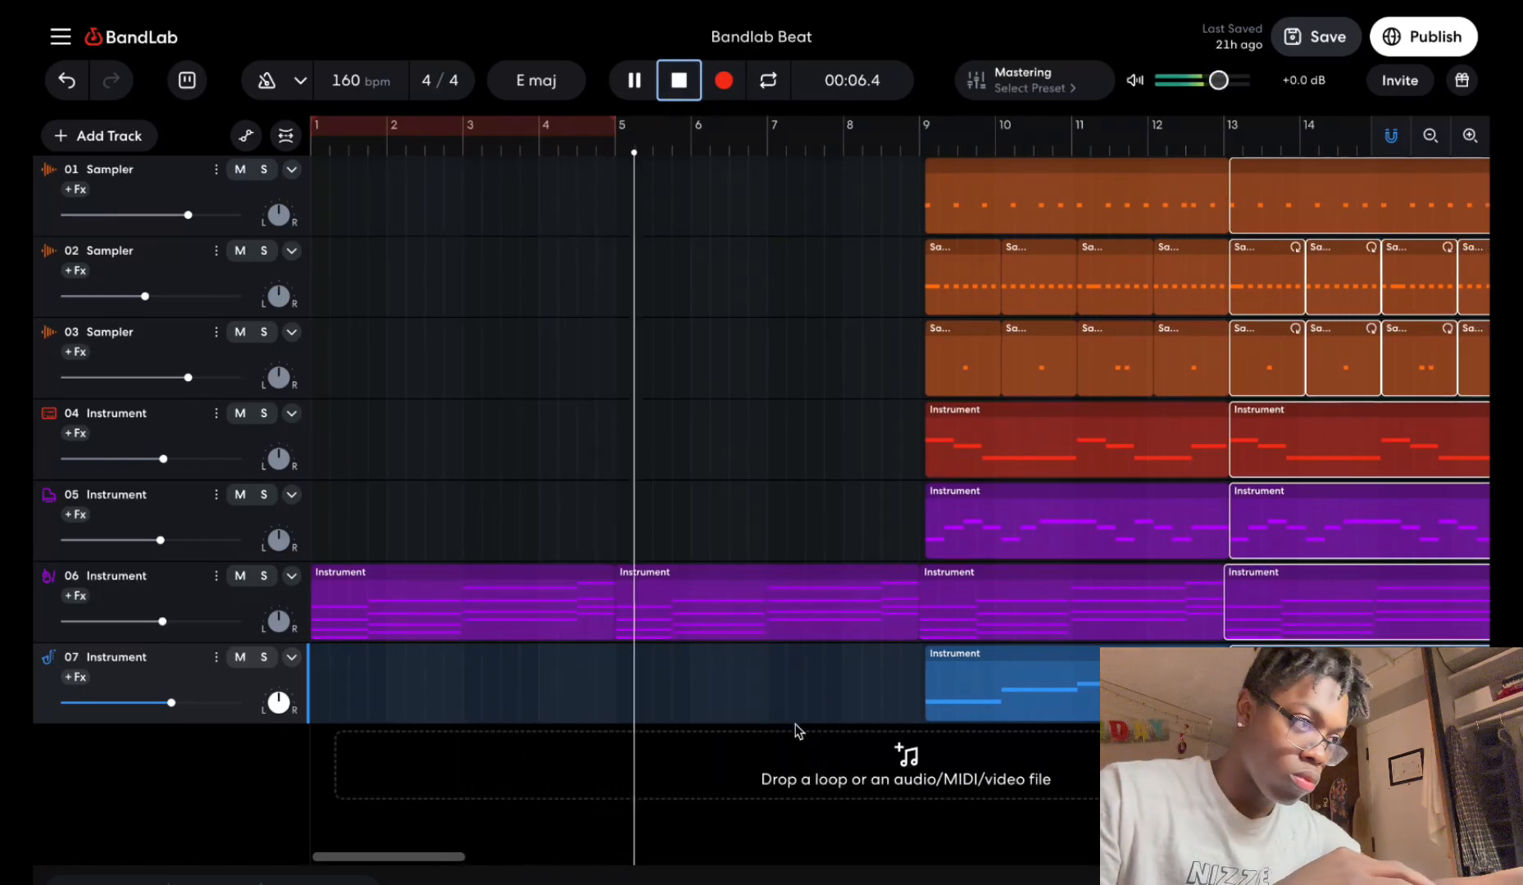
click(796, 697)
scroll(858, 685, right, 5)
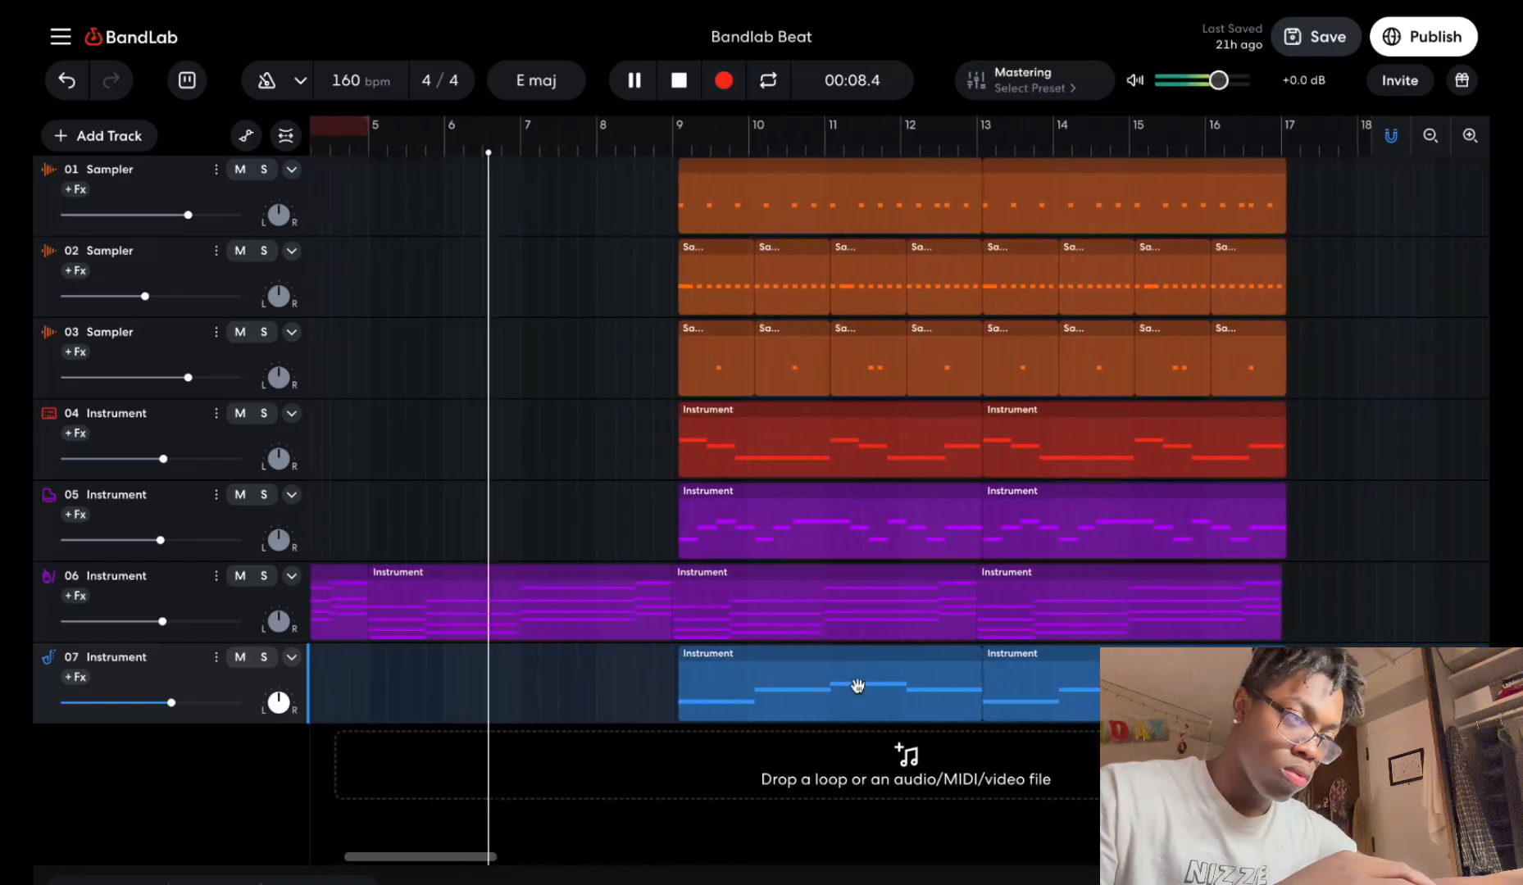